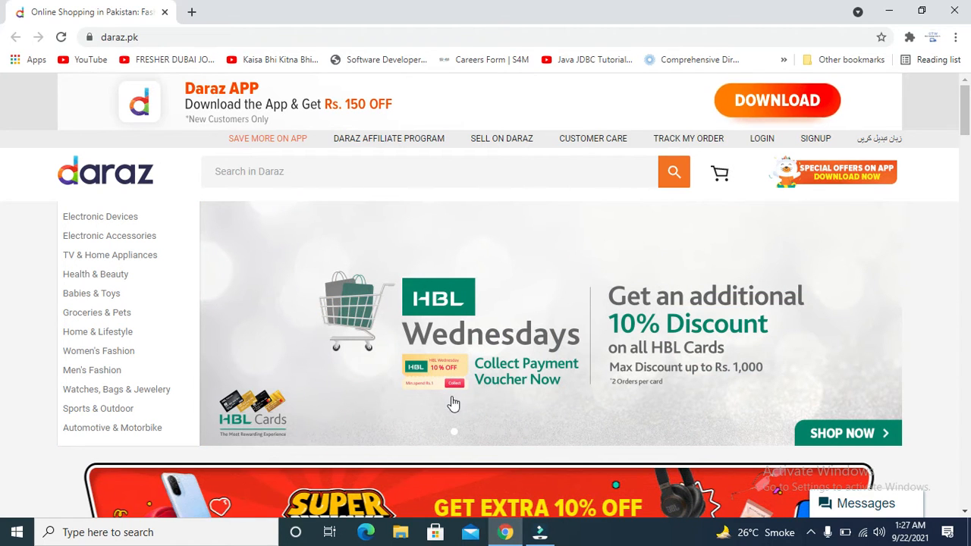
Return to the Daraz.pk browser window and open a new blank tab beside it.
click(539, 536)
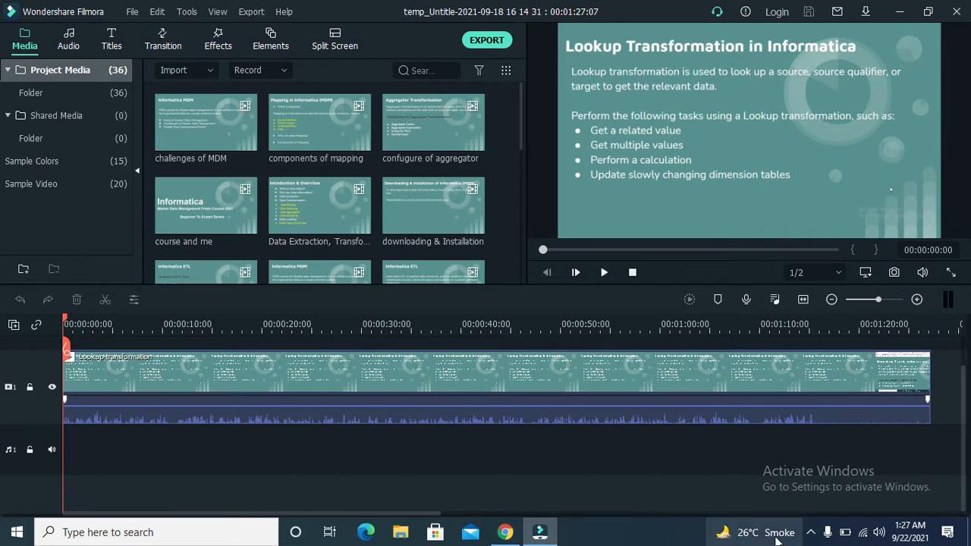
click(809, 533)
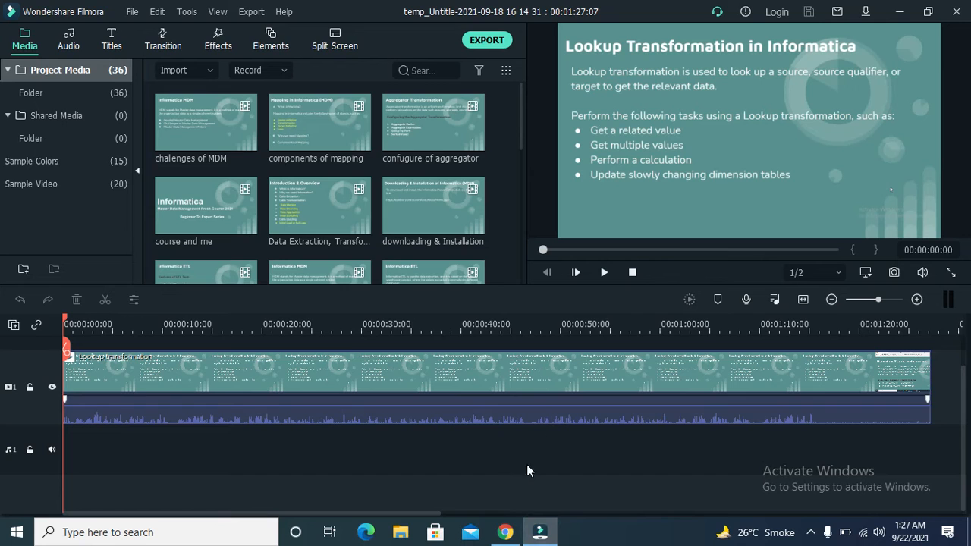
click(504, 532)
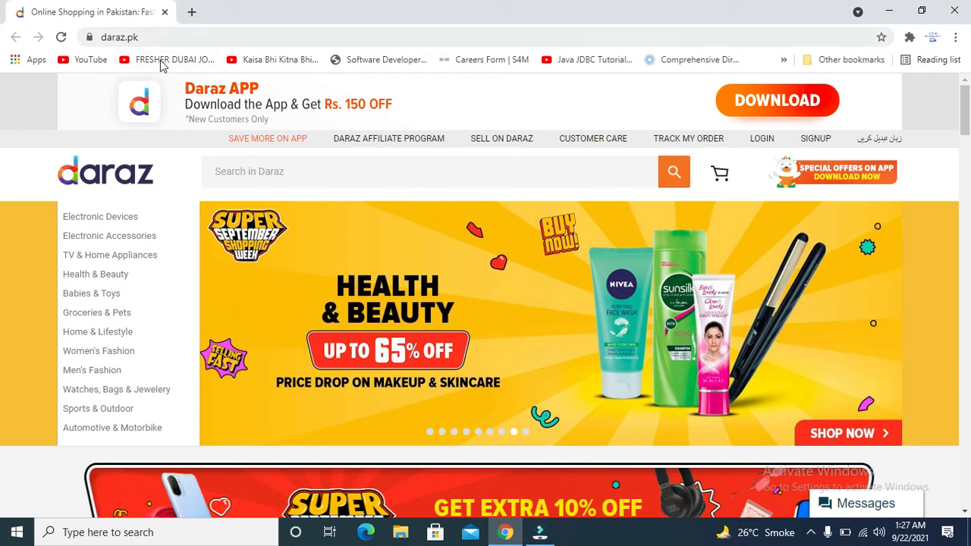
click(195, 19)
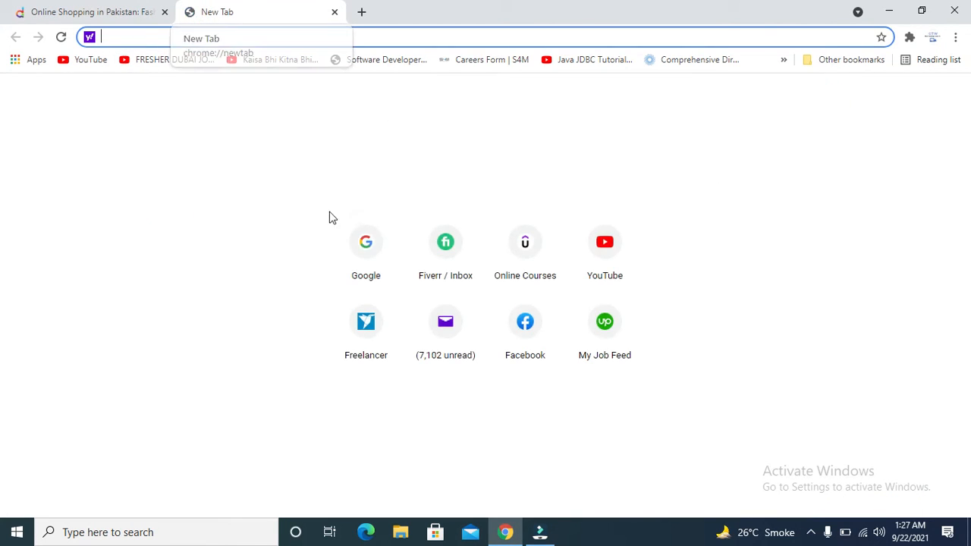
Search Google for 'daraz pk' from the suggestions and close the old Daraz homepage tab.
click(367, 256)
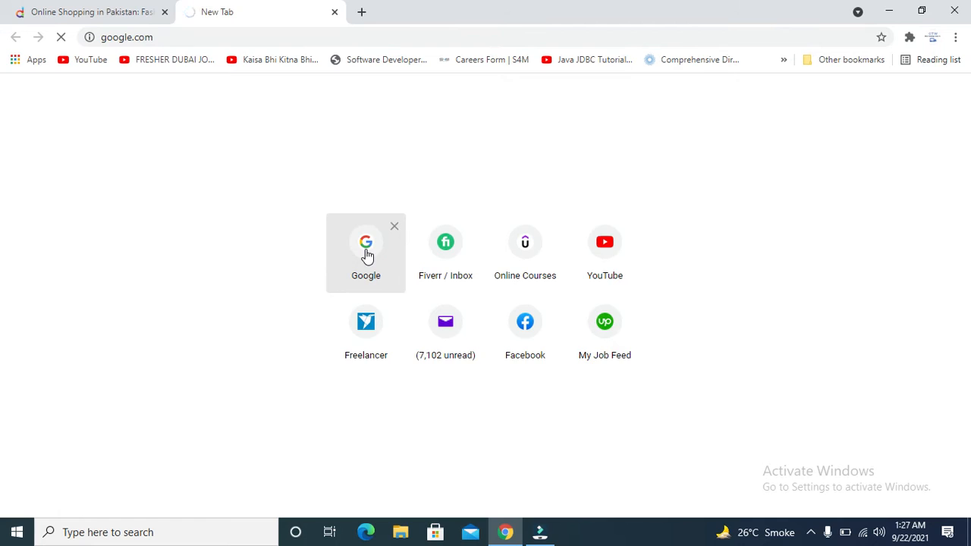
click(383, 225)
text(daraz)
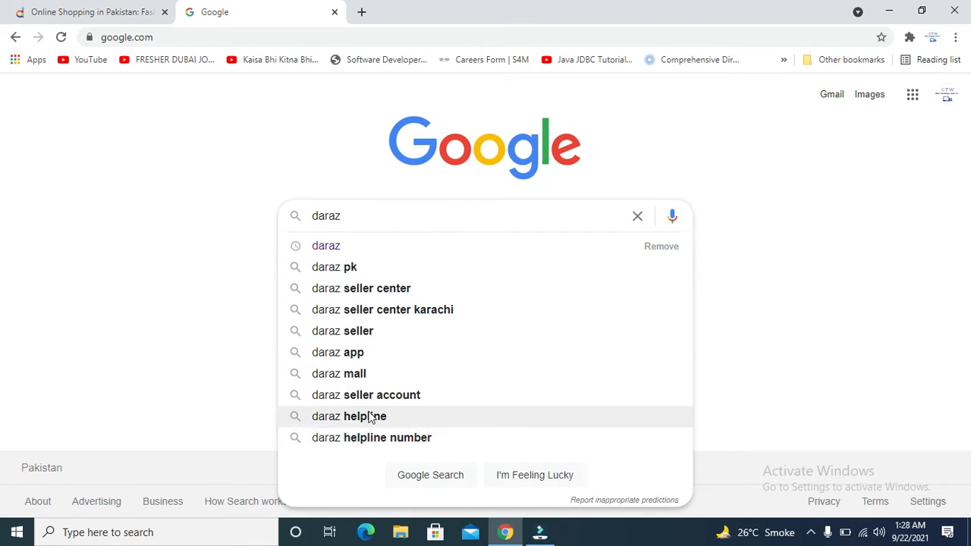
click(343, 275)
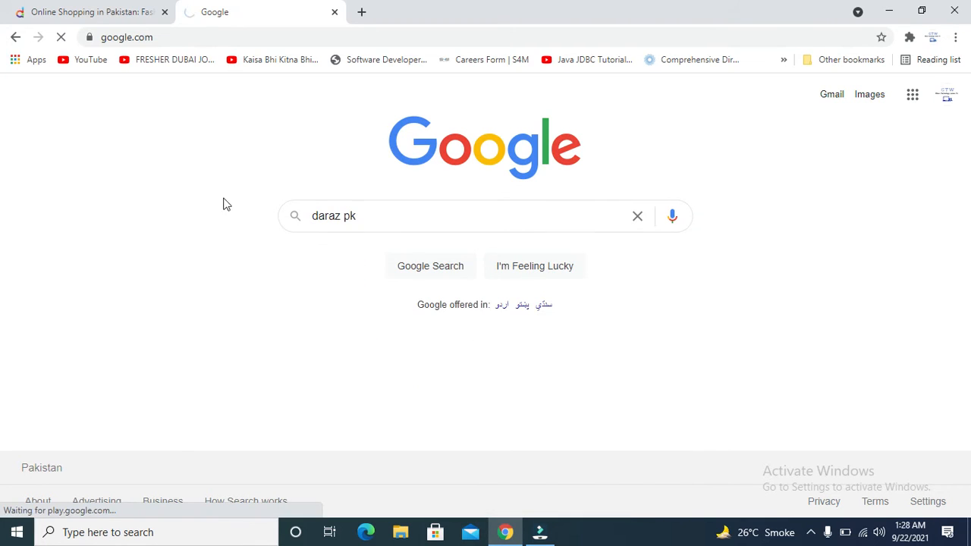
click(163, 13)
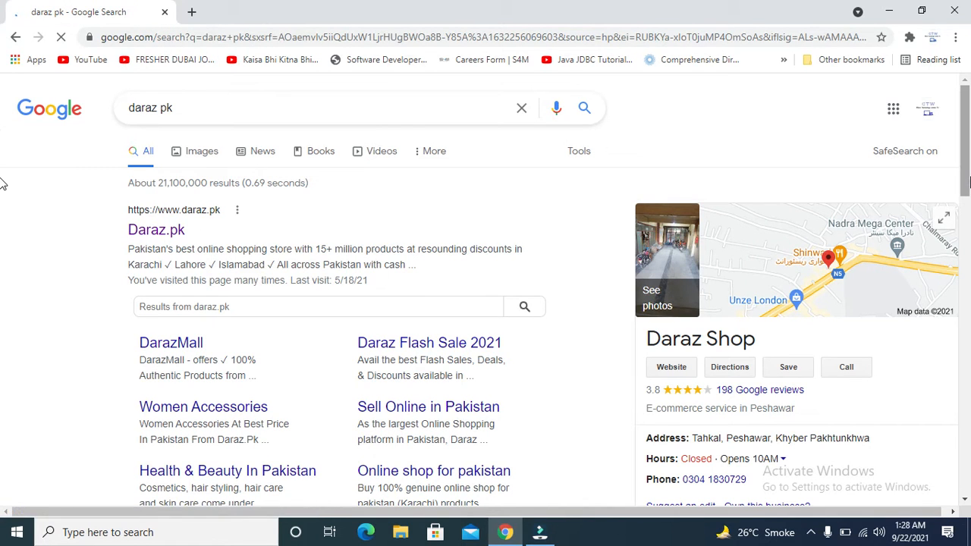
Scroll through the results and open the official Daraz.pk website.
scroll(3, 215, down, 2)
scroll(2, 214, down, 3)
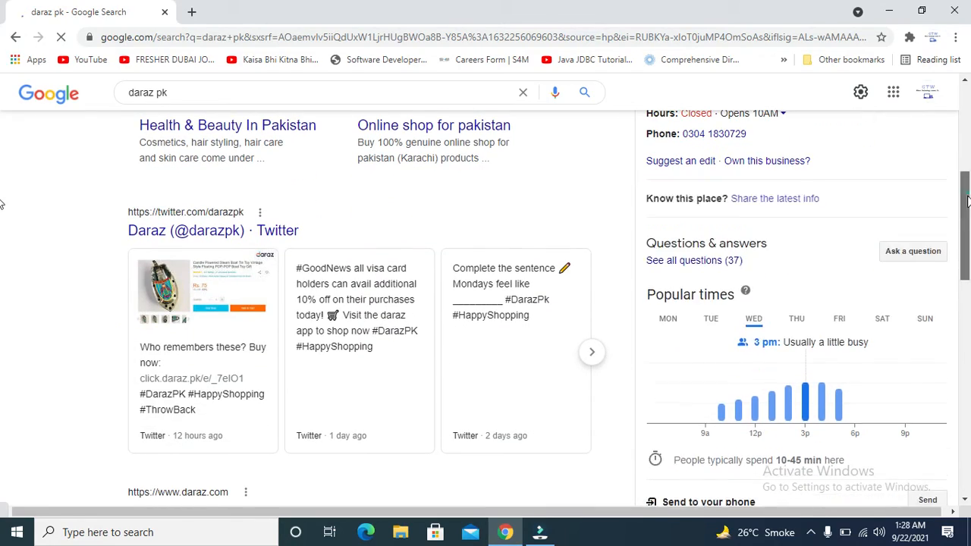
scroll(2, 287, down, 5)
drag(967, 286, 964, 91)
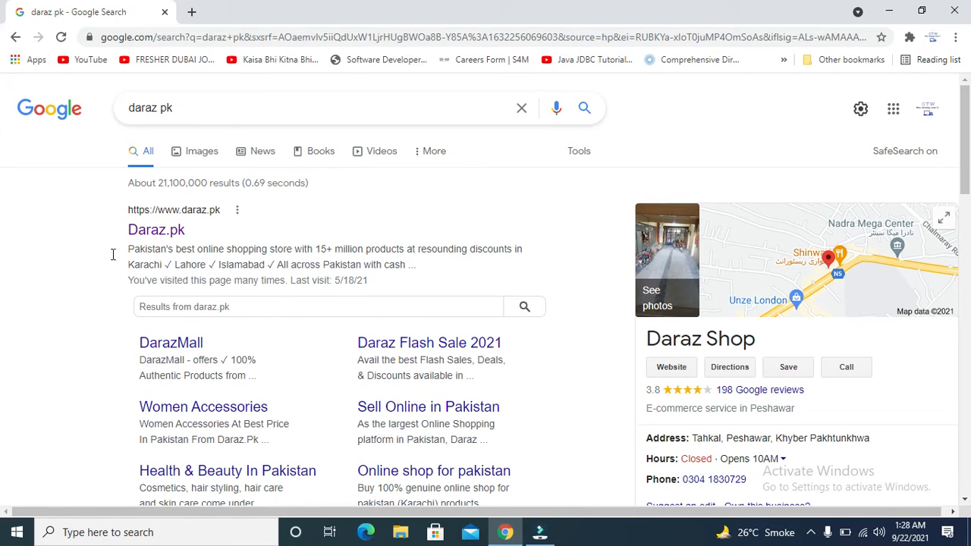
click(160, 233)
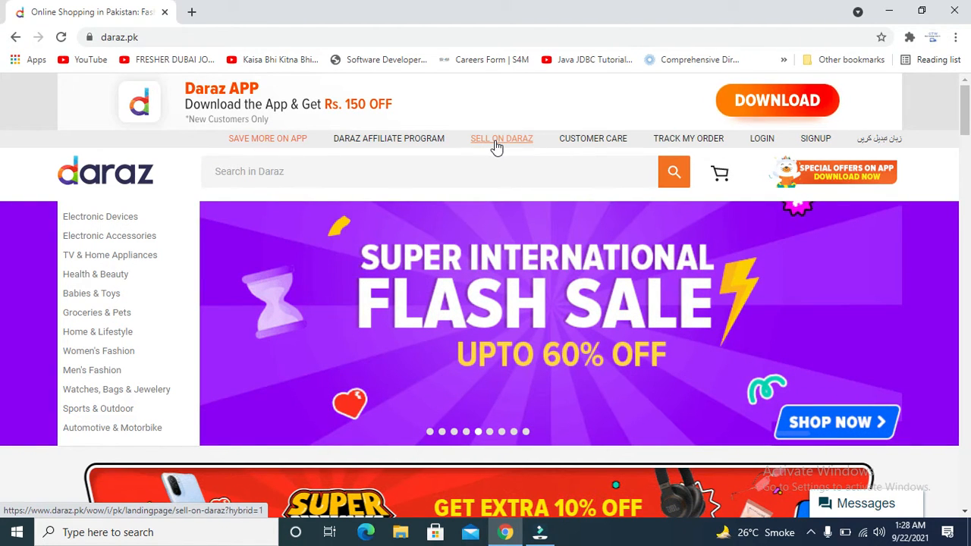
Open the SELL ON DARAZ page from the header and scroll down slightly.
click(494, 144)
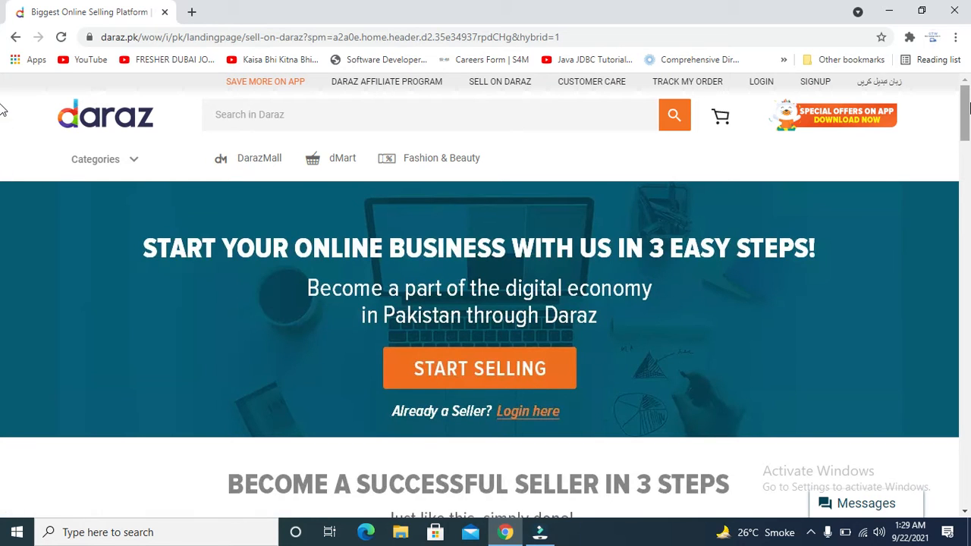
scroll(2, 110, down, 1)
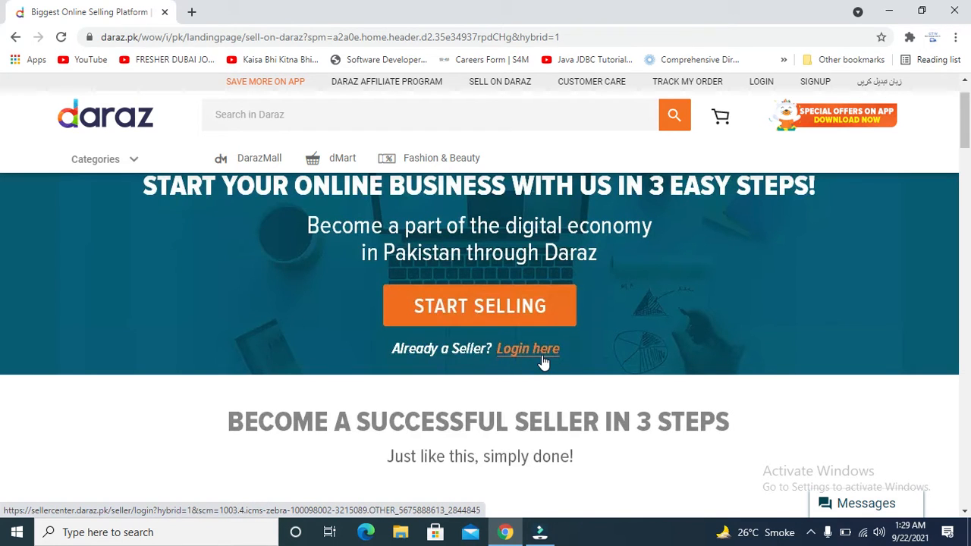
Start selling, browse the seller-type cards, and choose 'Sign up as a Local Seller'.
click(481, 306)
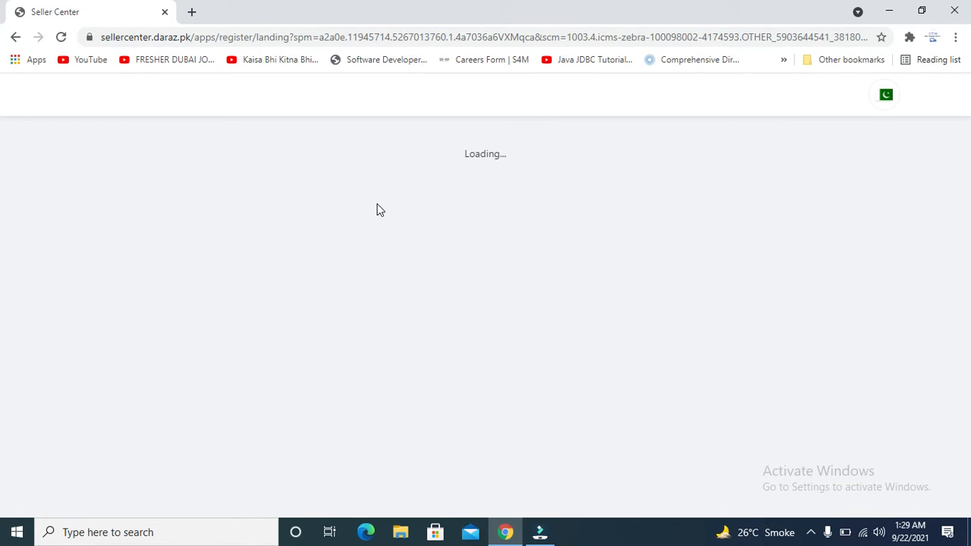
mouse_move(540, 535)
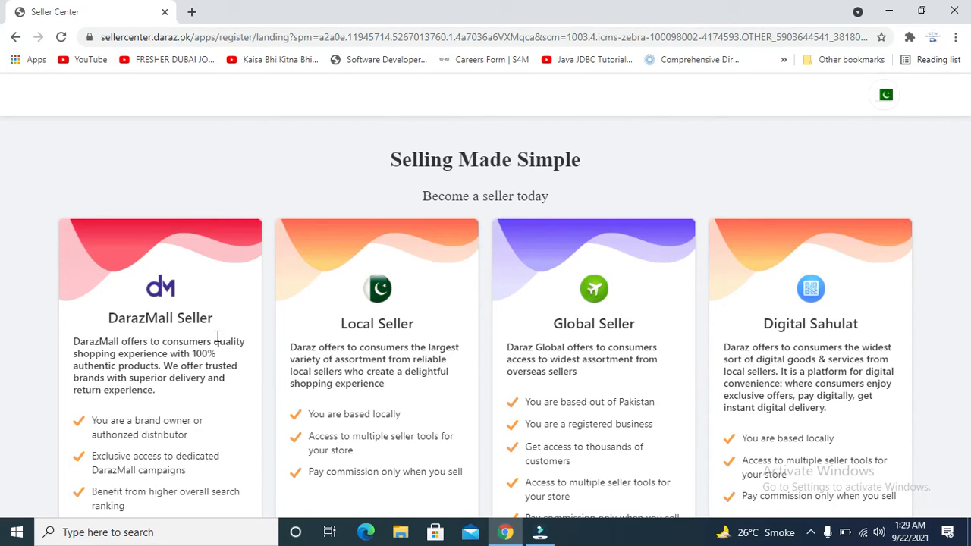
scroll(218, 337, down, 2)
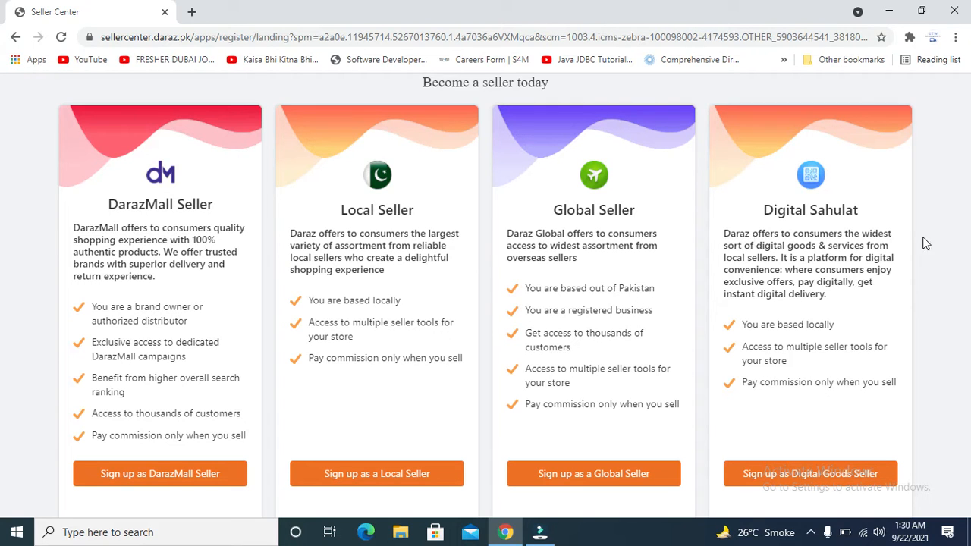
scroll(893, 354, down, 2)
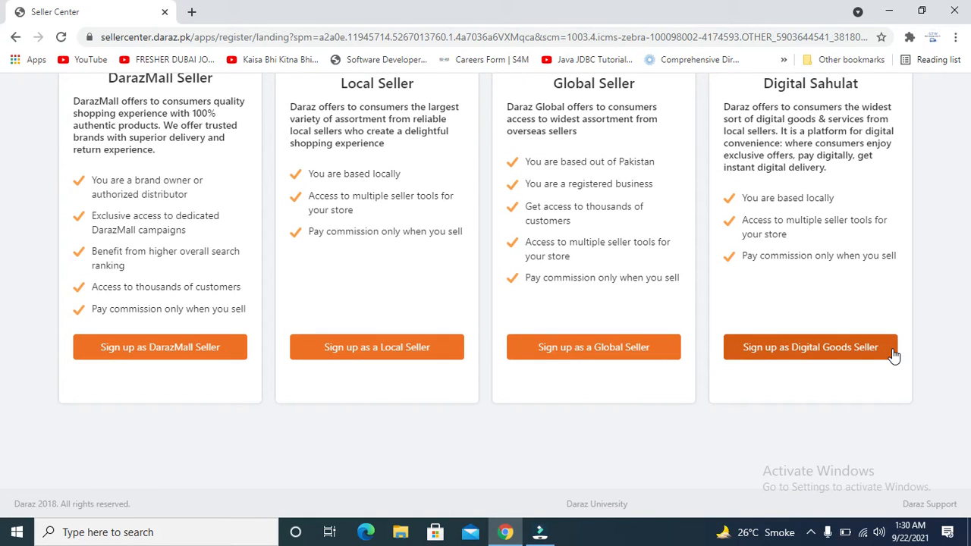
scroll(893, 354, up, 2)
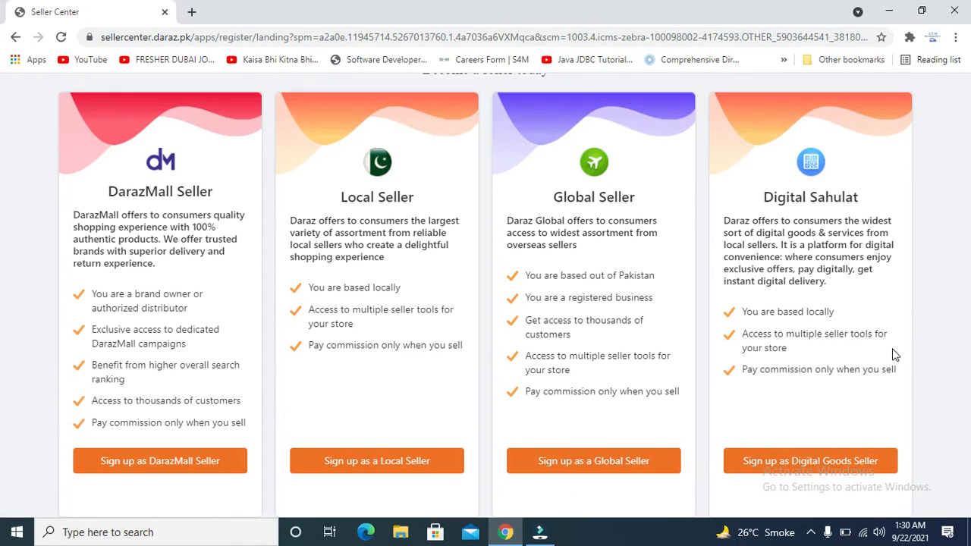
click(381, 464)
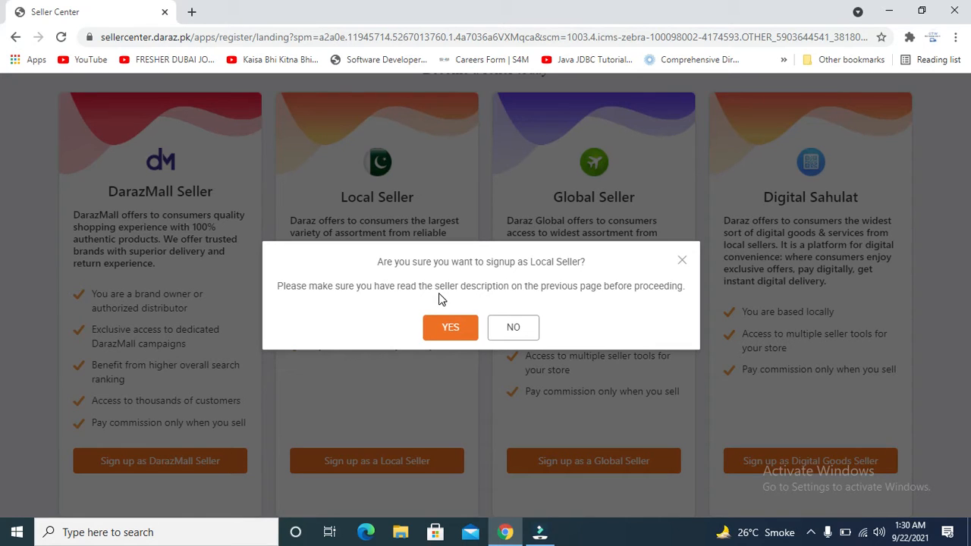
Answer YES to the Local Seller confirmation to open the registration form.
click(452, 332)
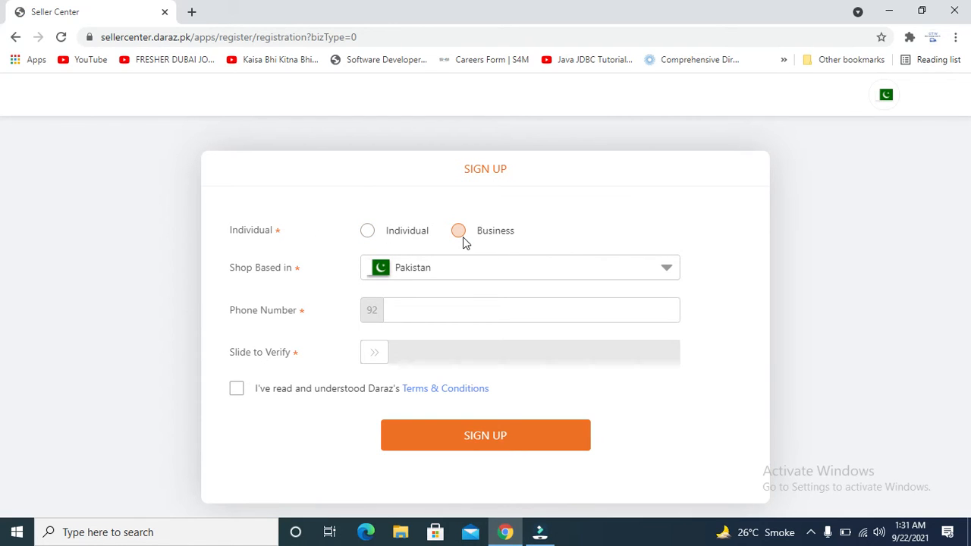
Choose Individual as the seller type and keep Pakistan as the shop country.
click(368, 231)
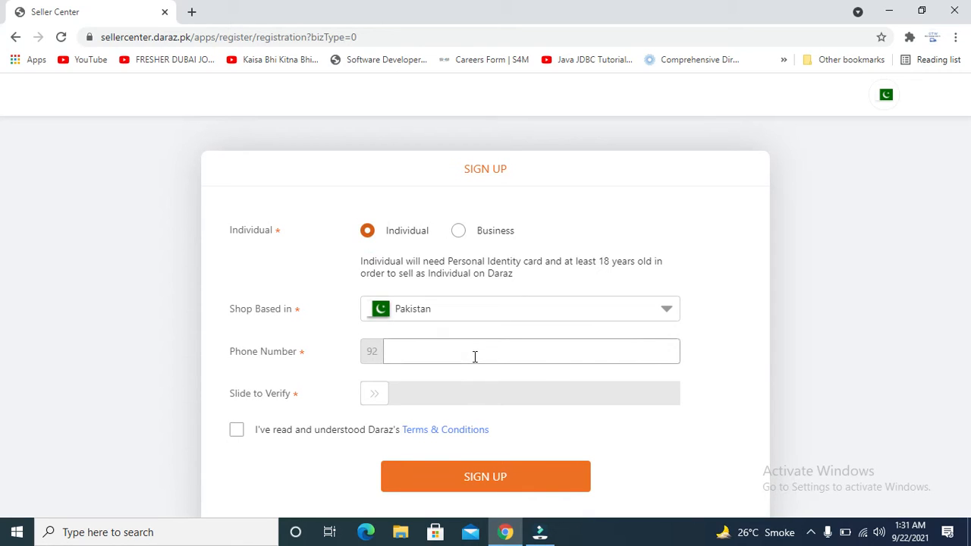
click(516, 317)
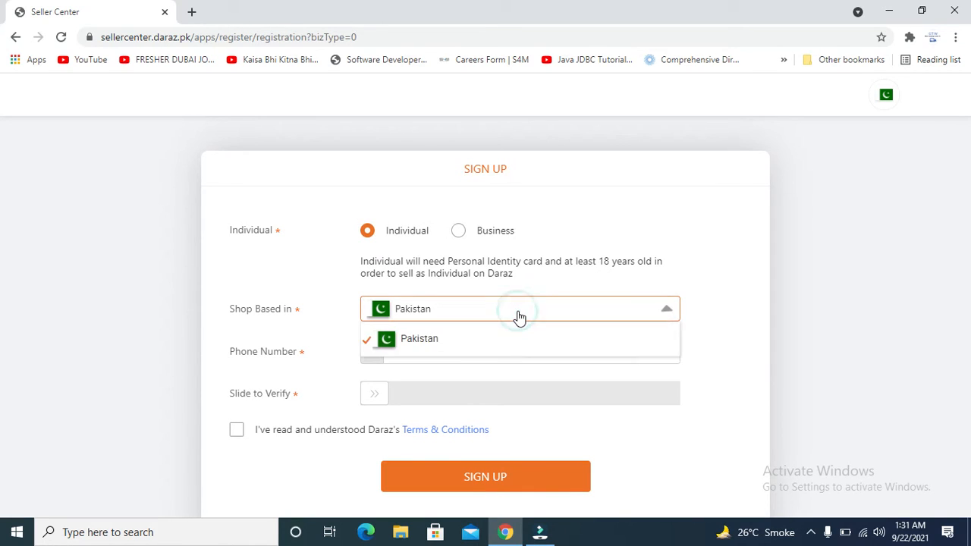
click(518, 317)
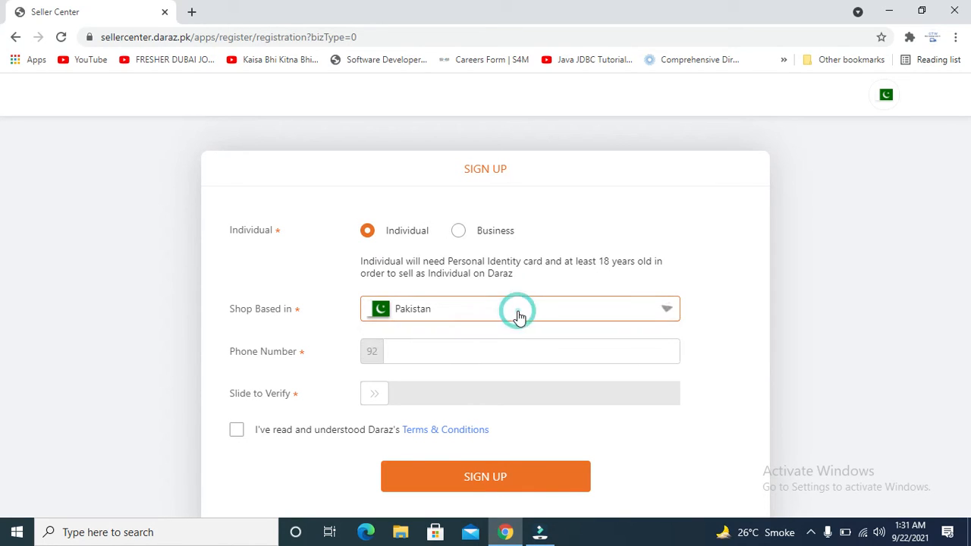
Enter a mobile number in the Phone Number field, dismissing saved-number suggestions.
click(478, 346)
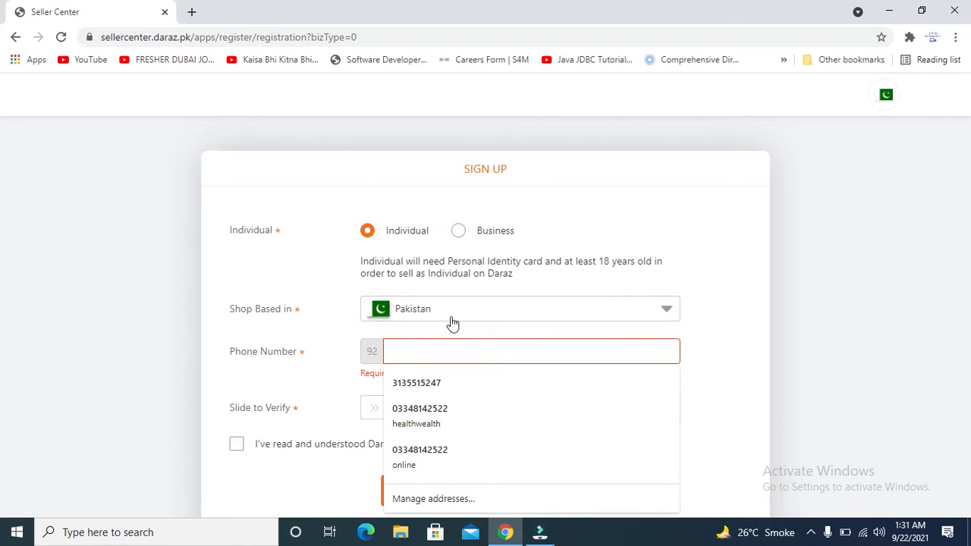
click(714, 271)
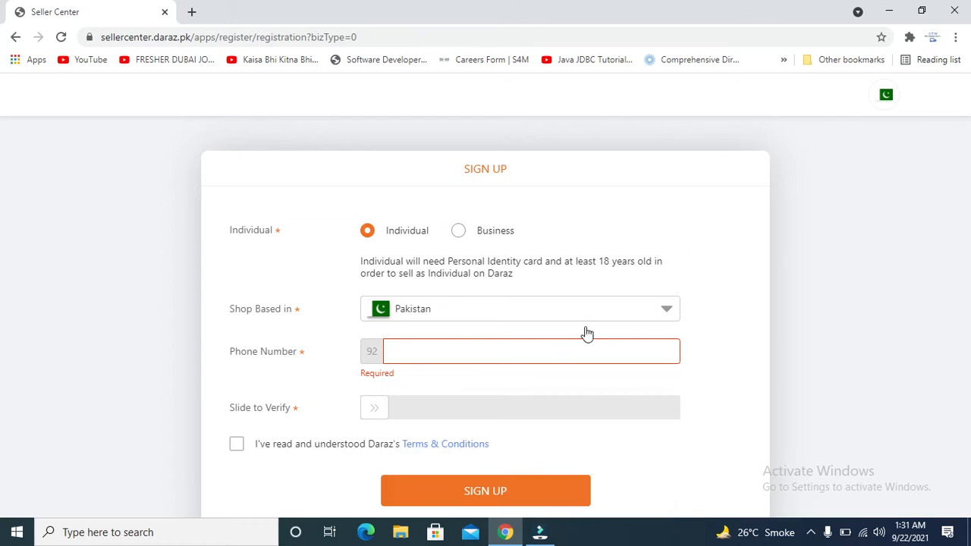
click(469, 350)
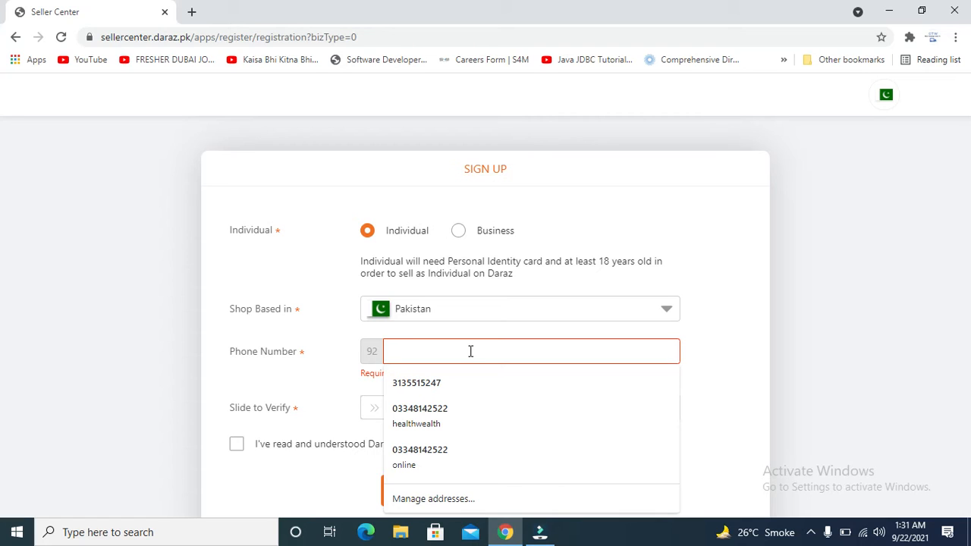
key(Up)
key(Up)
key(Up)
key(Up)
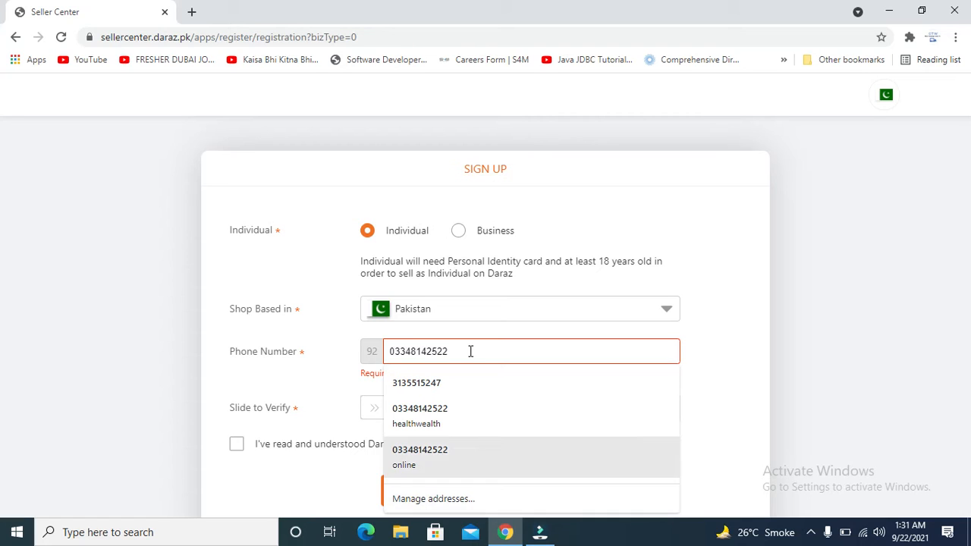
click(747, 319)
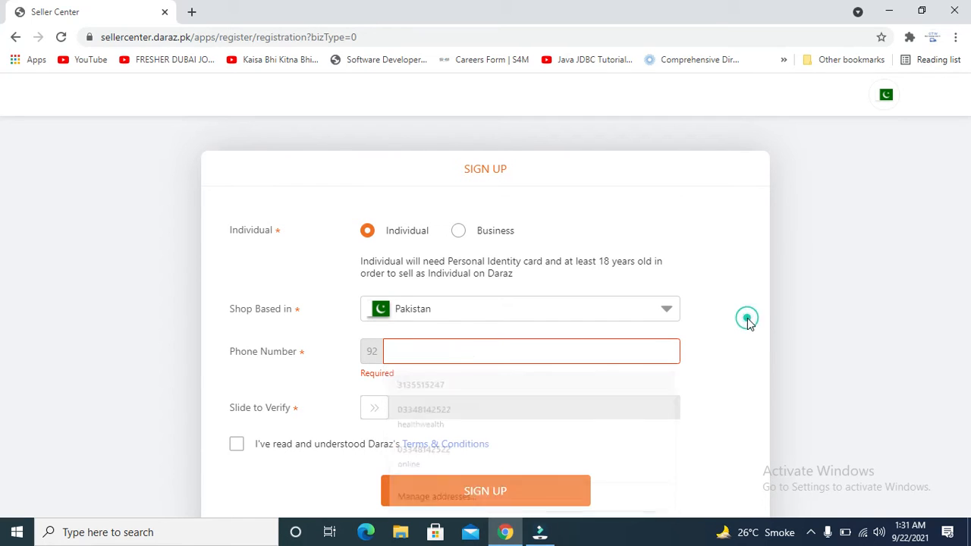
click(457, 359)
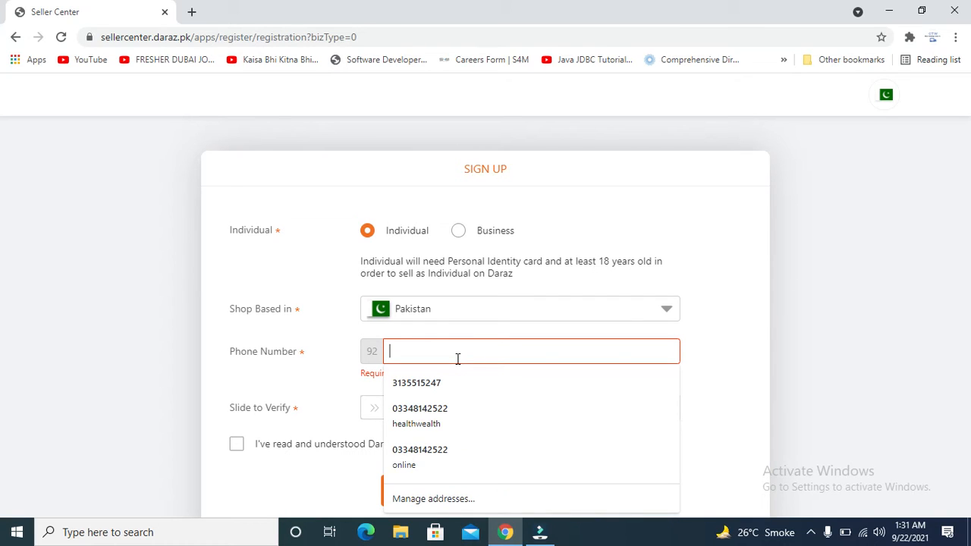
key(Up)
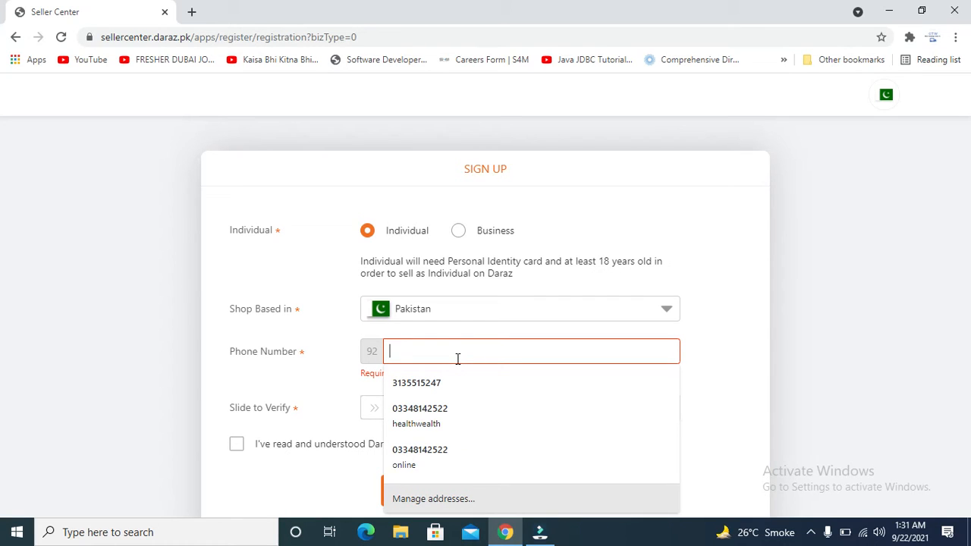
text(33548)
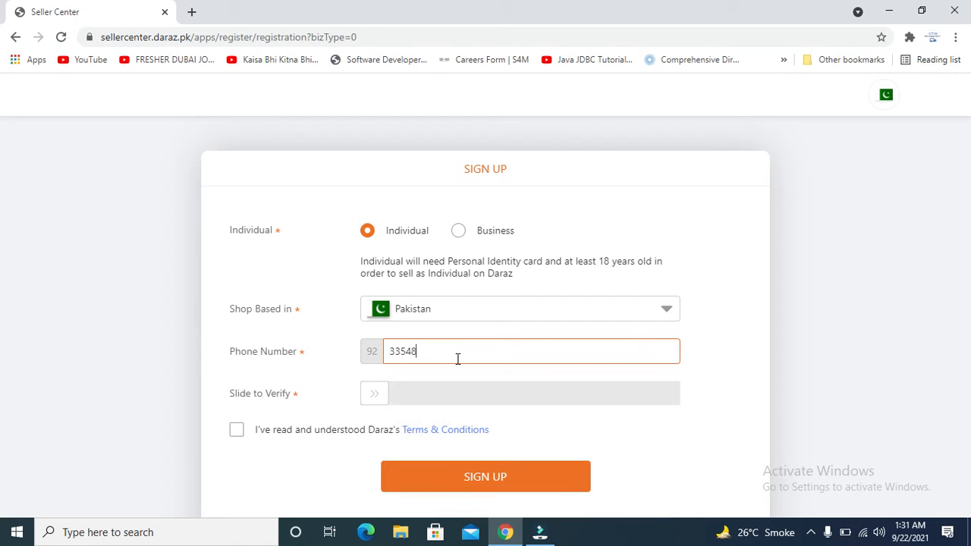
text(7898)
After a failed slide check, replace it with a valid ten-digit mobile number.
drag(375, 395, 601, 409)
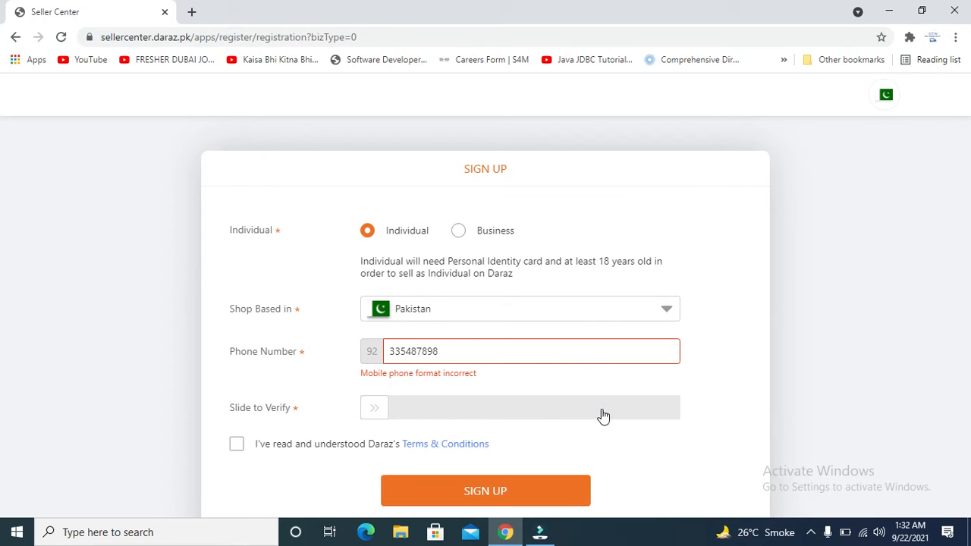
click(371, 408)
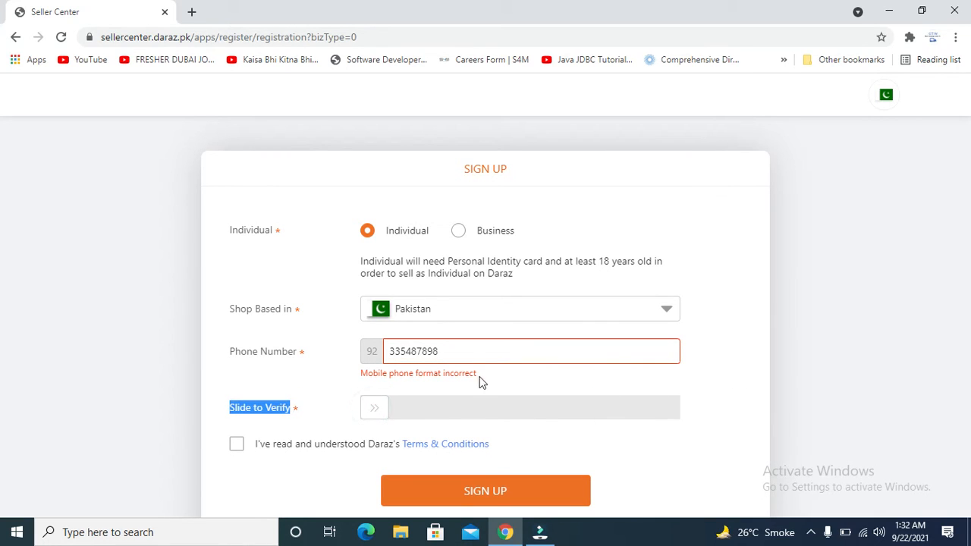
click(468, 354)
key(BackSpace)
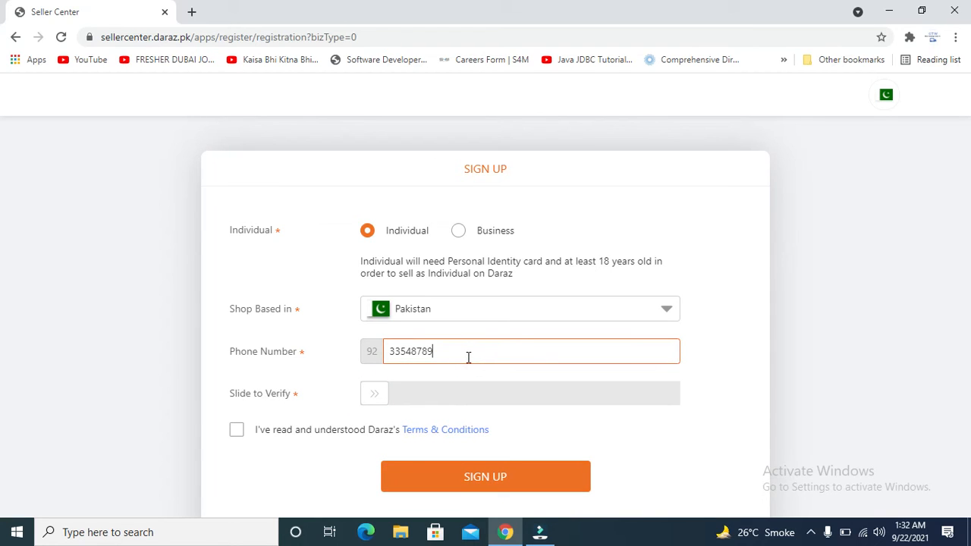
key(BackSpace)
key(BackSpace)
key(BackSpace)
key(BackSpace)
key(BackSpace)
key(BackSpace)
key(BackSpace)
key(BackSpace)
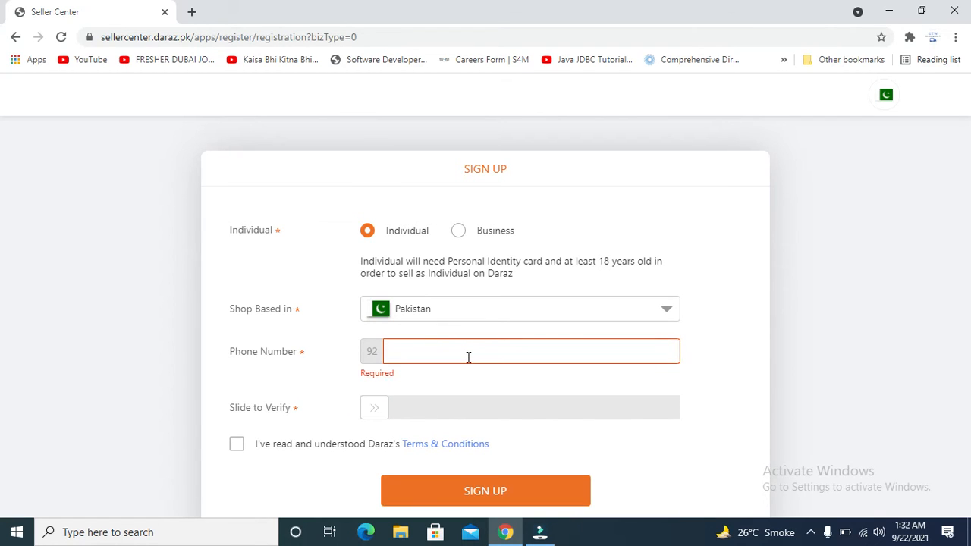
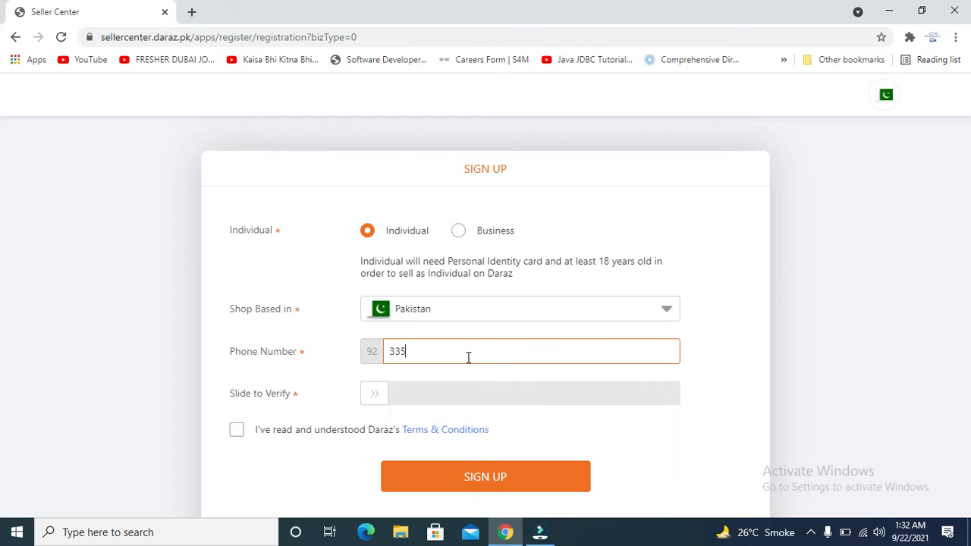
click(373, 393)
Pass the slide verification, accept the Terms & Conditions, and attempt SIGN UP.
drag(373, 394, 687, 364)
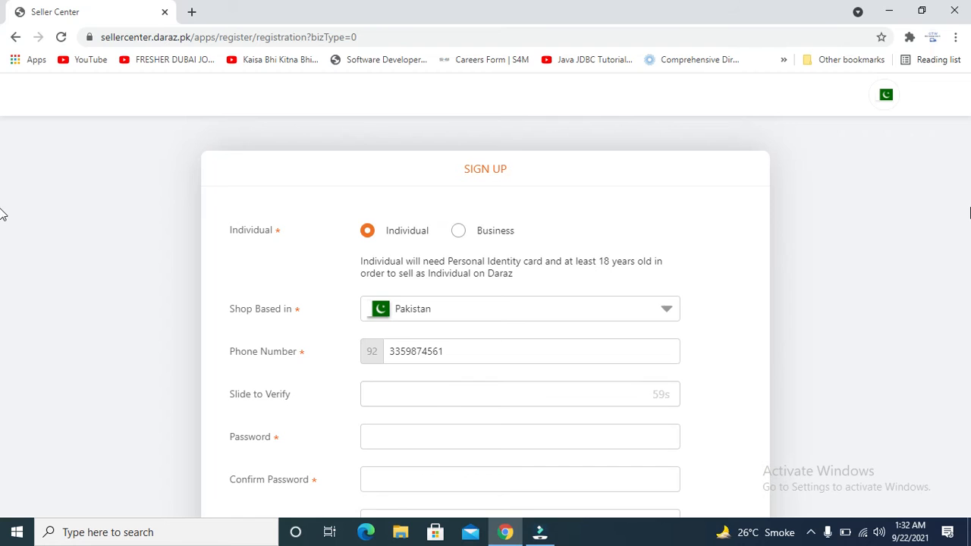
scroll(770, 264, down, 2)
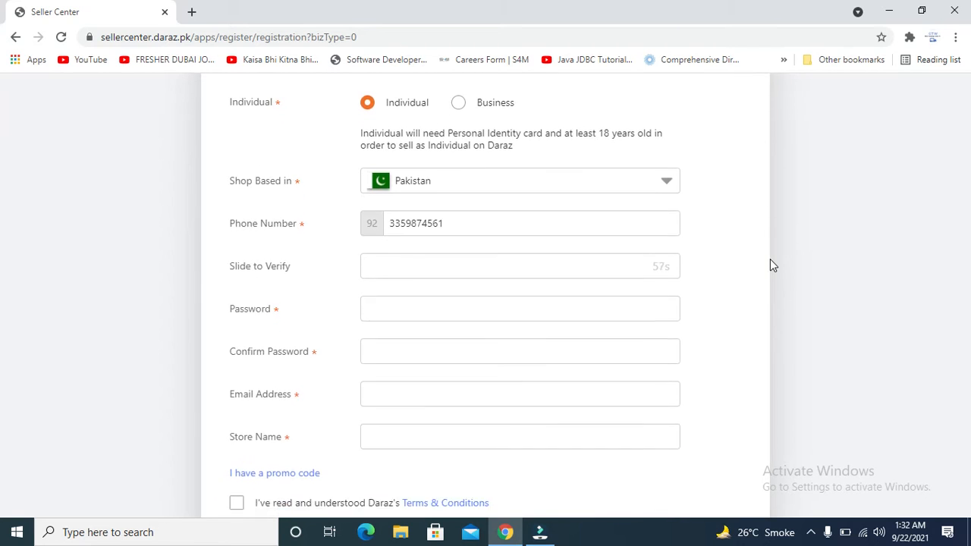
scroll(770, 265, down, 1)
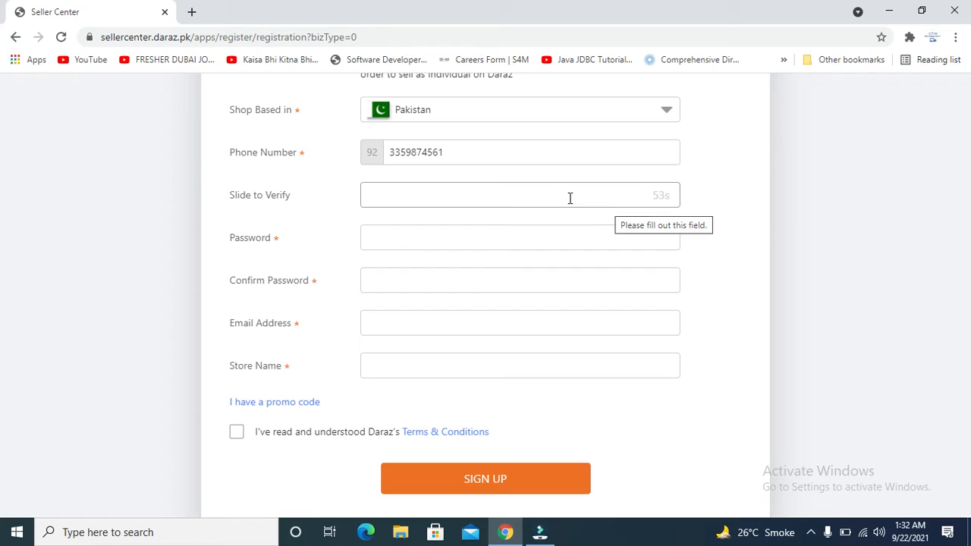
click(519, 237)
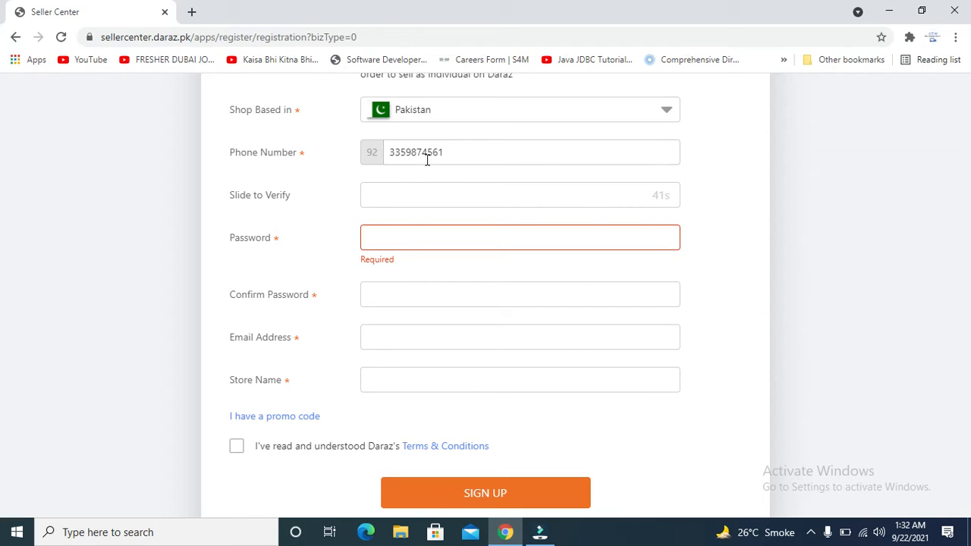
click(423, 199)
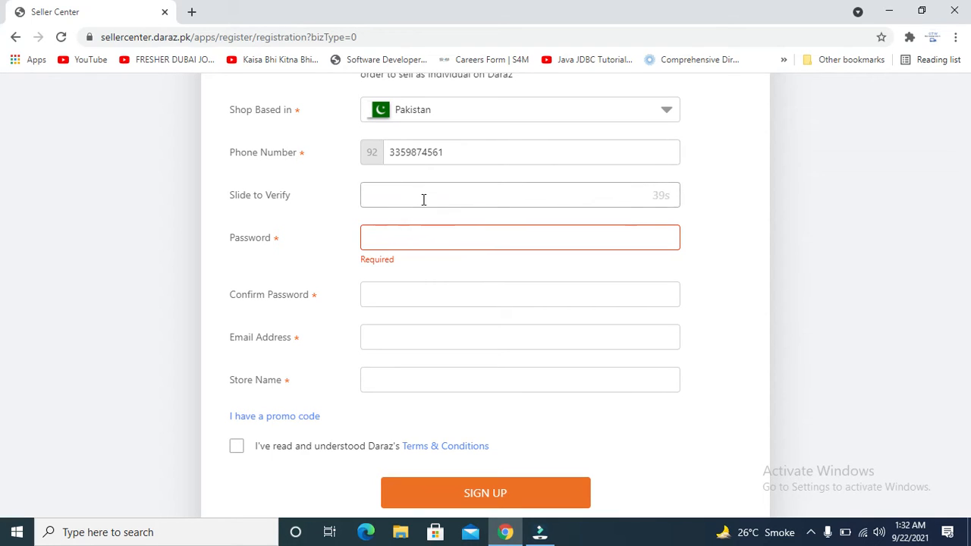
click(421, 238)
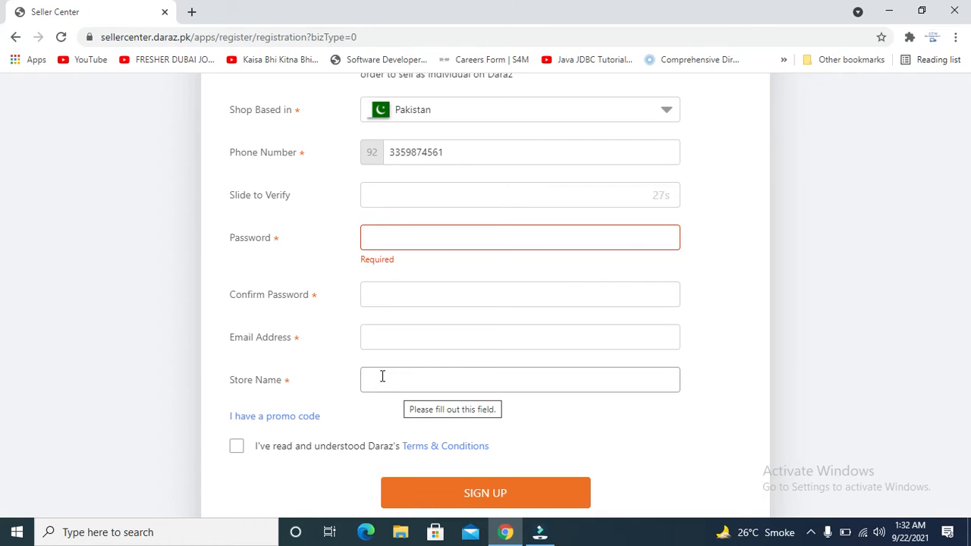
click(236, 446)
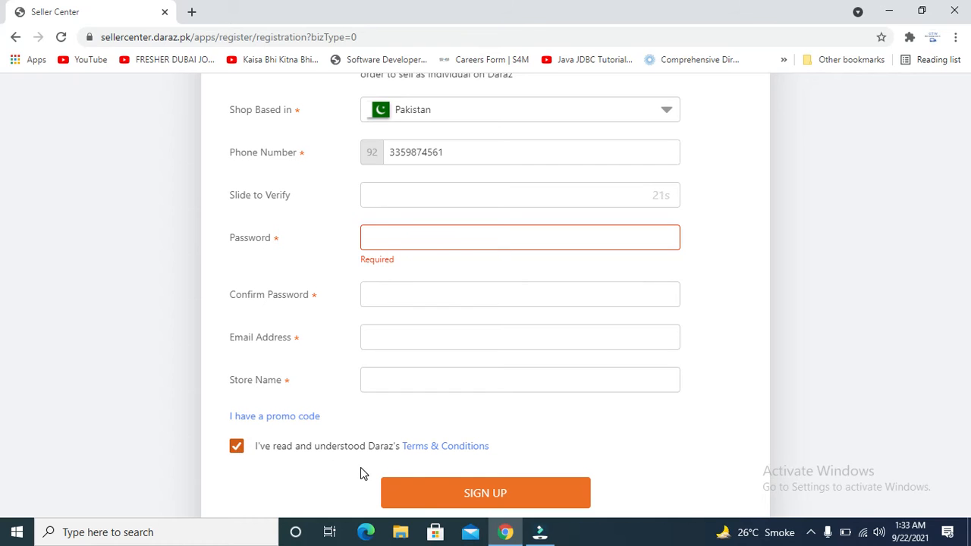
click(436, 493)
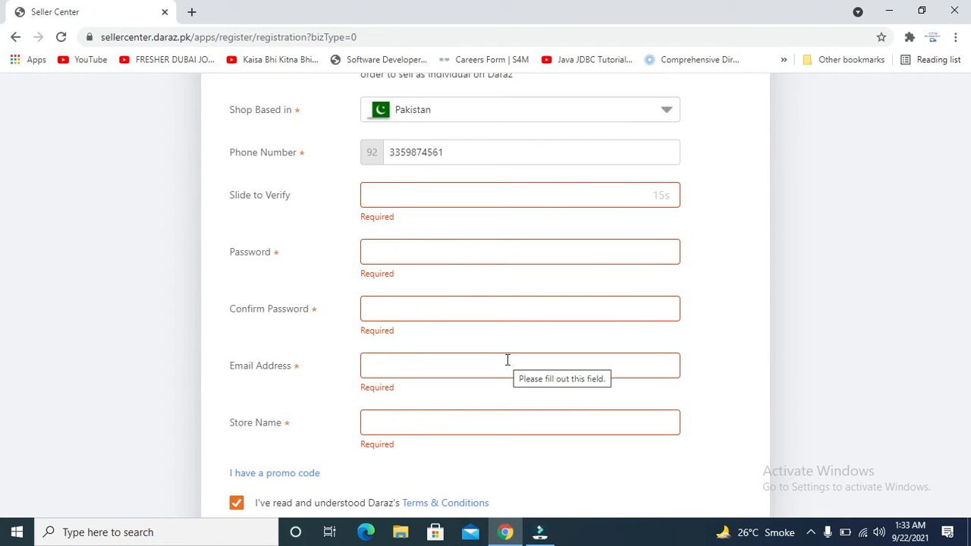
scroll(507, 361, up, 2)
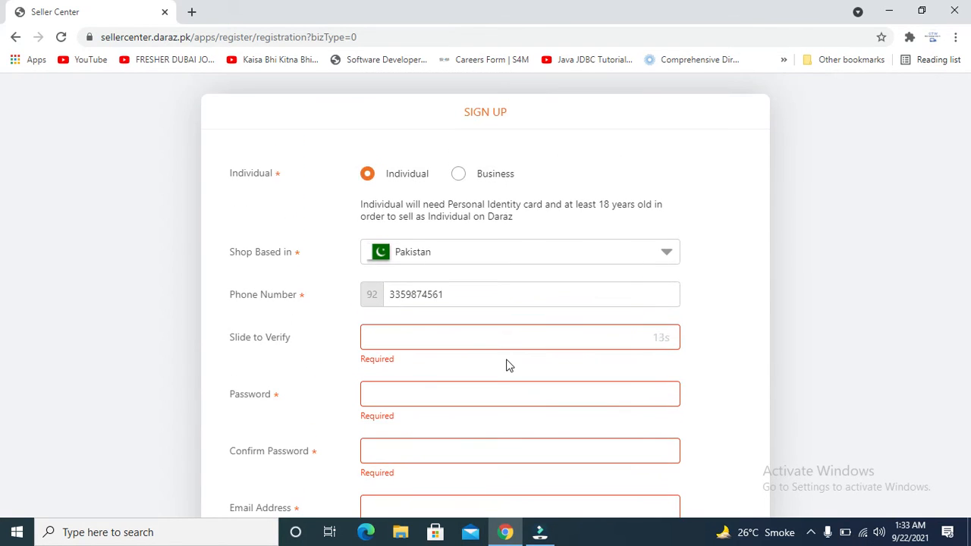
Set the seller type to Business, then go back to the seller landing page.
click(459, 175)
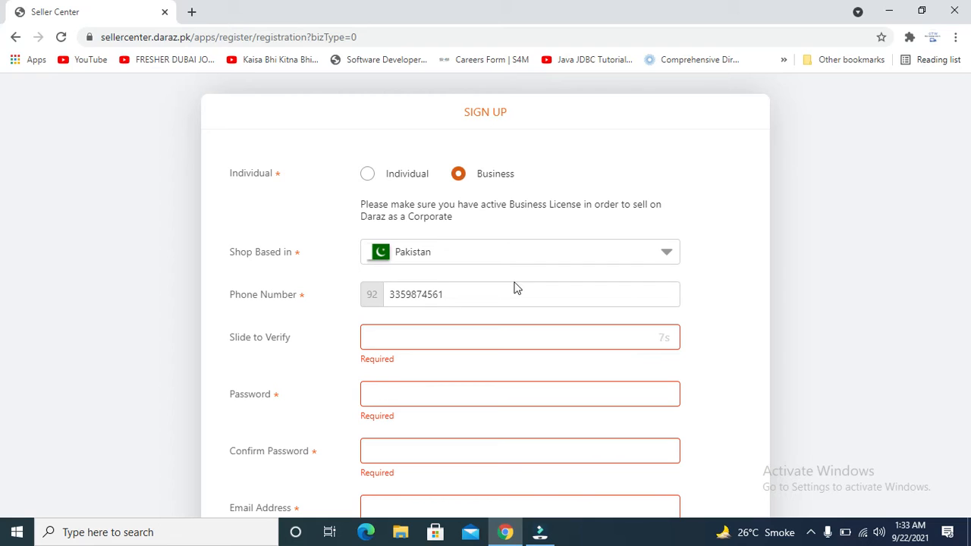
key(Down)
click(459, 174)
key(Left)
click(460, 175)
drag(745, 200, 743, 331)
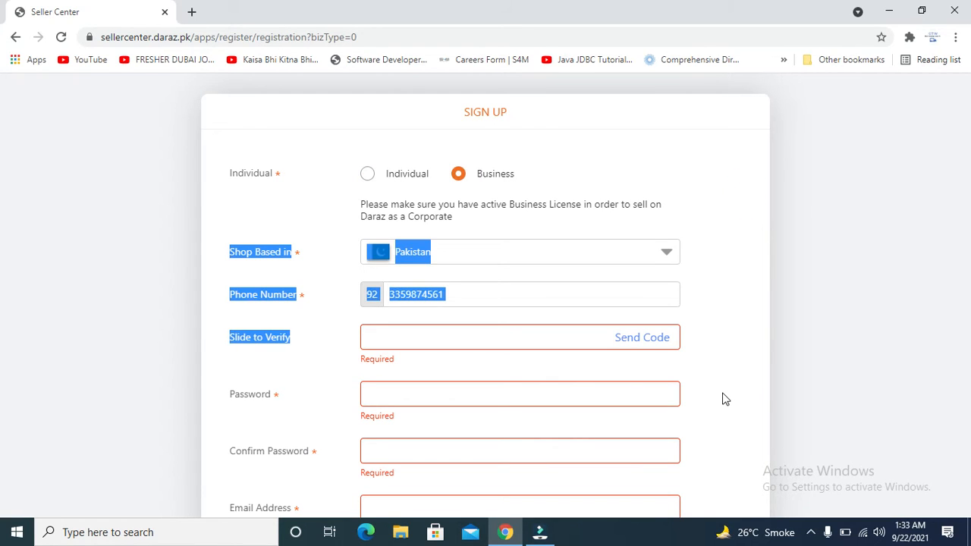
click(16, 38)
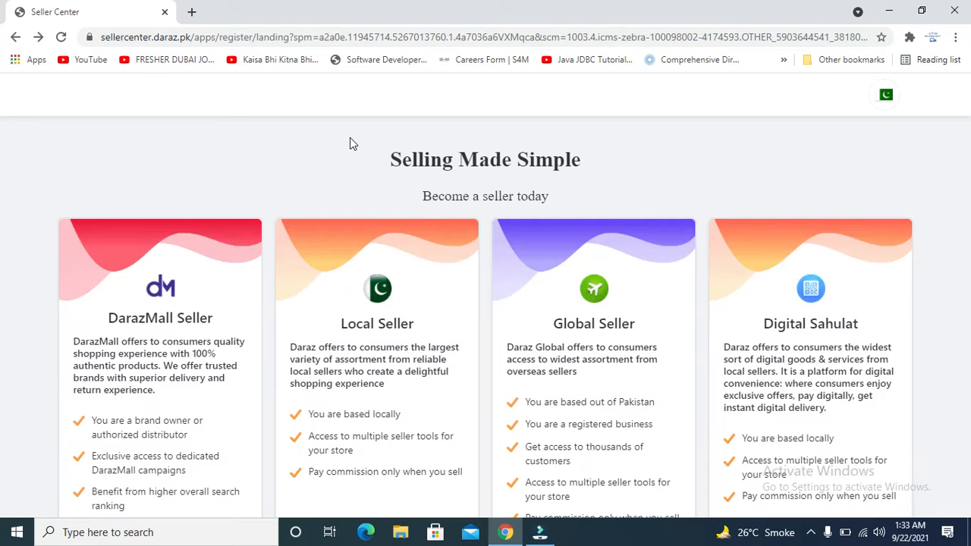
Return to the Sell on Daraz page and open the seller login page.
click(16, 37)
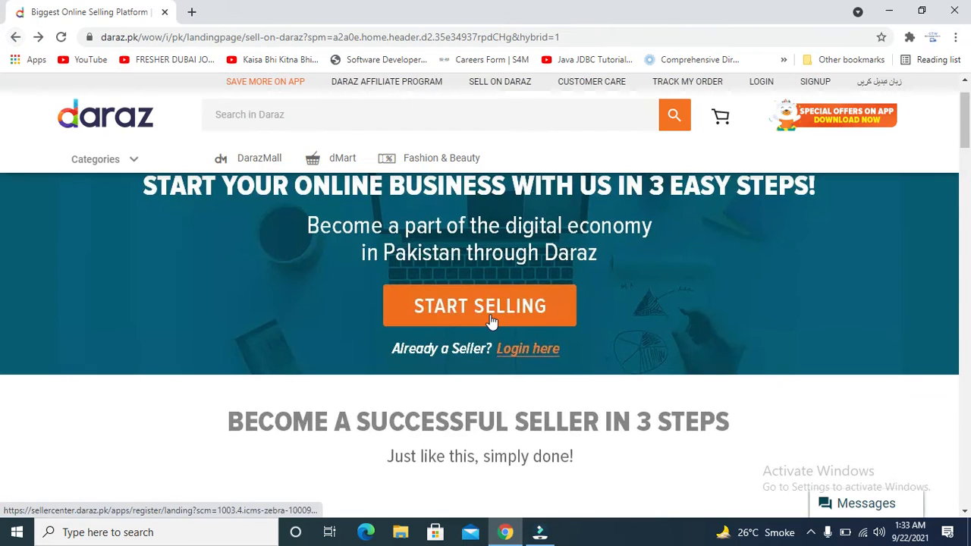
click(517, 350)
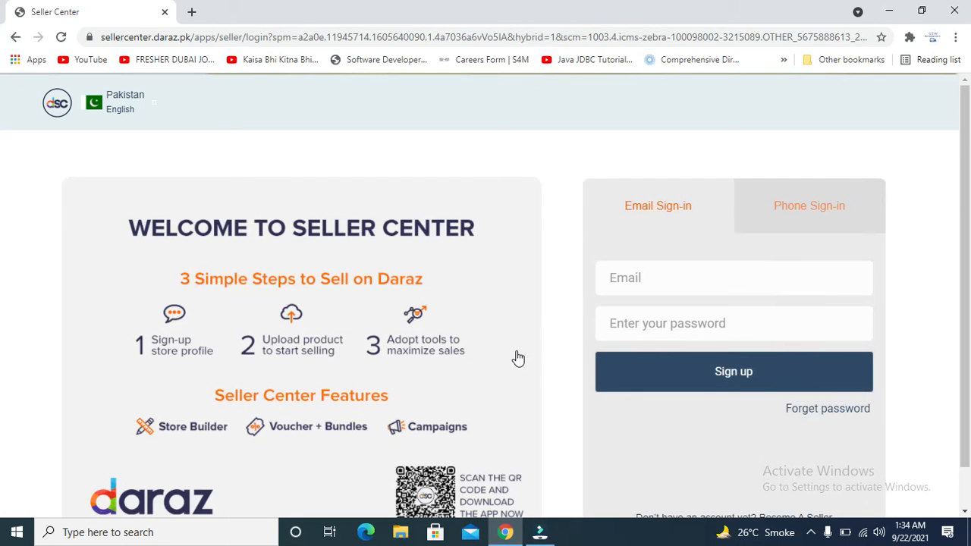
Sign in to Seller Center with the saved account email and its password.
click(674, 272)
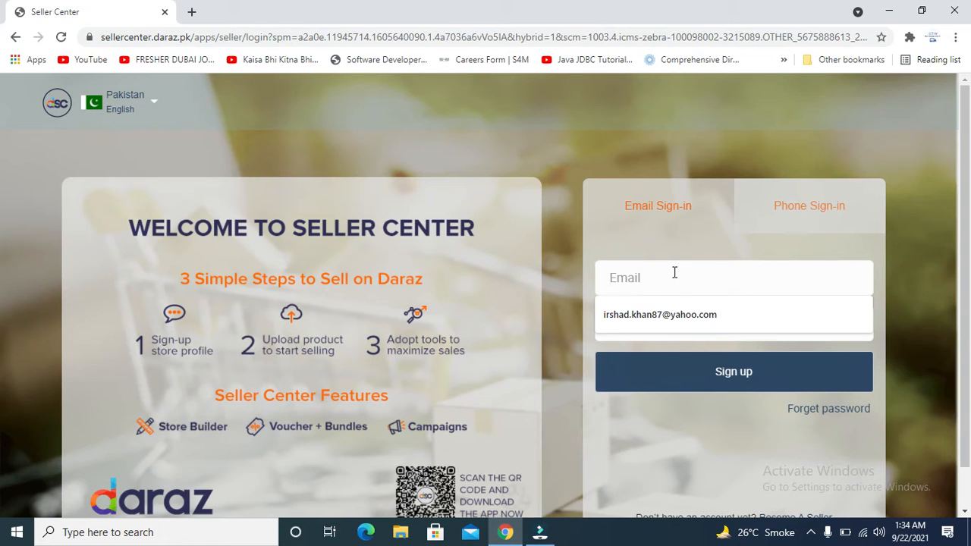
click(658, 314)
click(655, 319)
text(•••••••••)
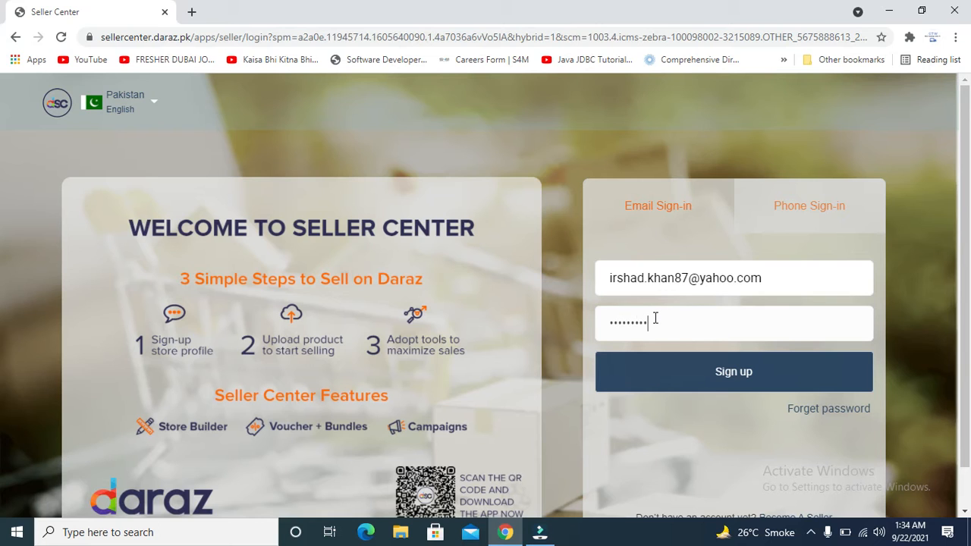
text(•)
click(692, 369)
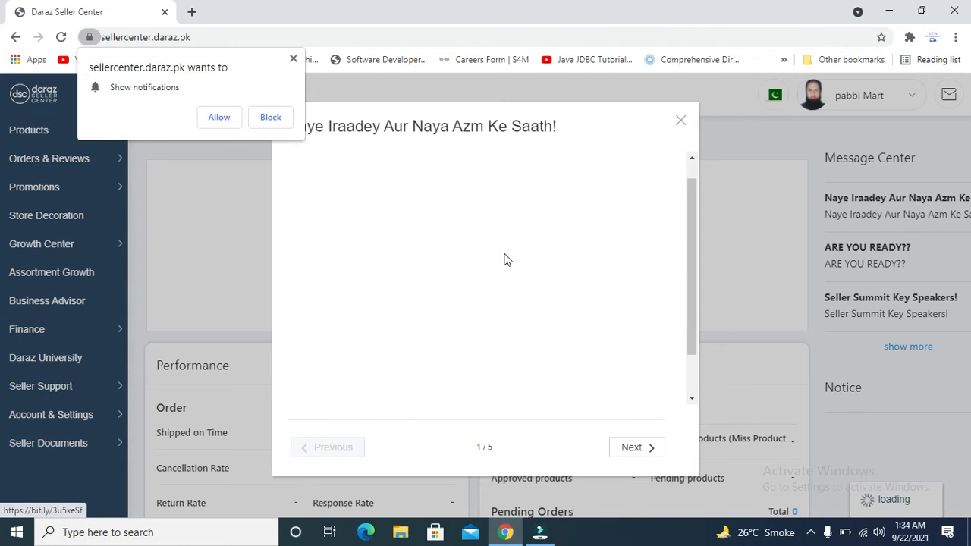
Block the browser notification prompt and close the Seller Center announcement popup.
click(293, 58)
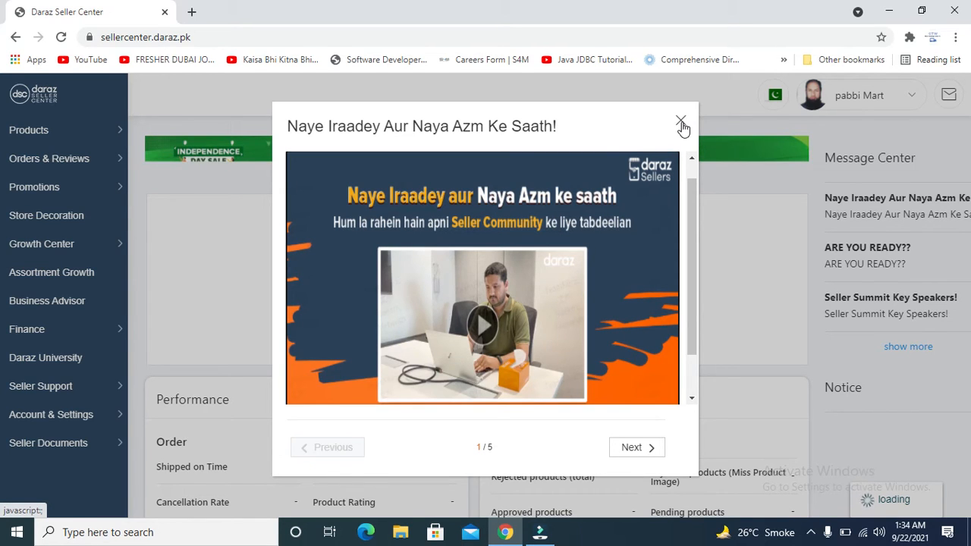
click(679, 123)
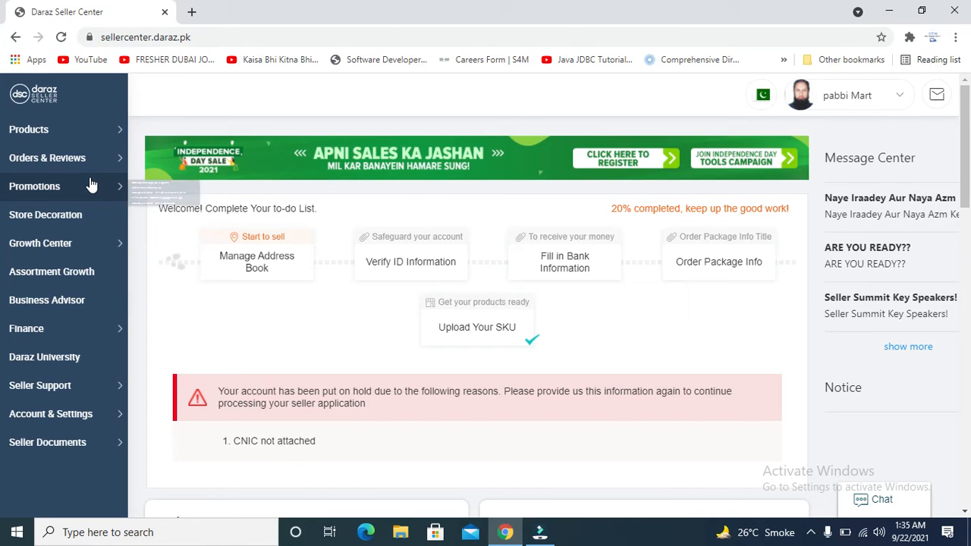
Open Store Builder through Store Decoration to reach My Pages with the pabbi and default versions.
mouse_move(53, 171)
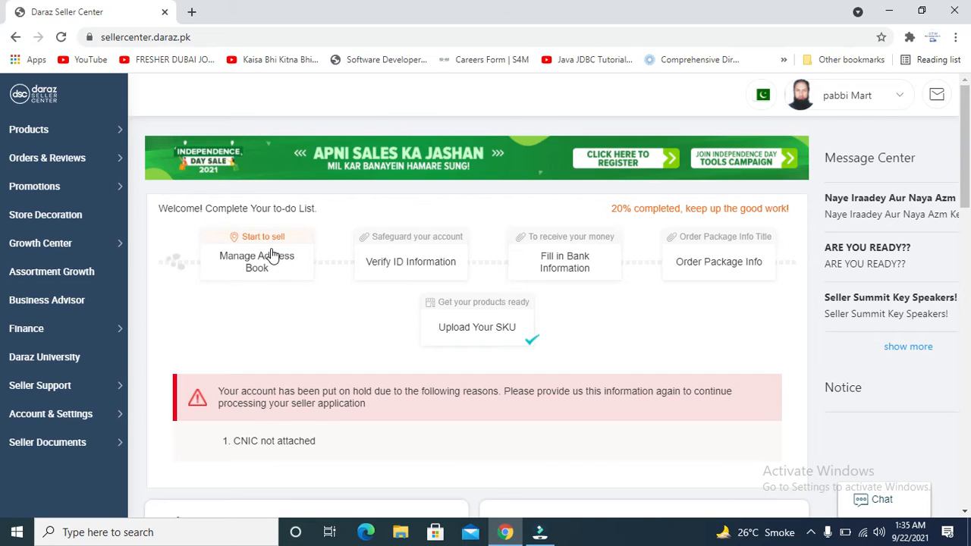
click(62, 225)
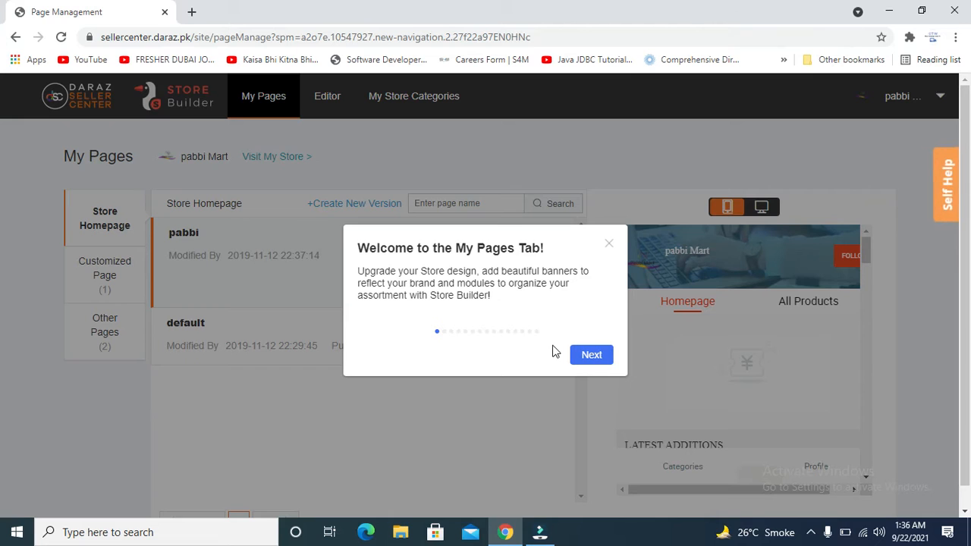
Dismiss the My Pages welcome tour and load the pabbi homepage in the mobile Editor.
click(608, 248)
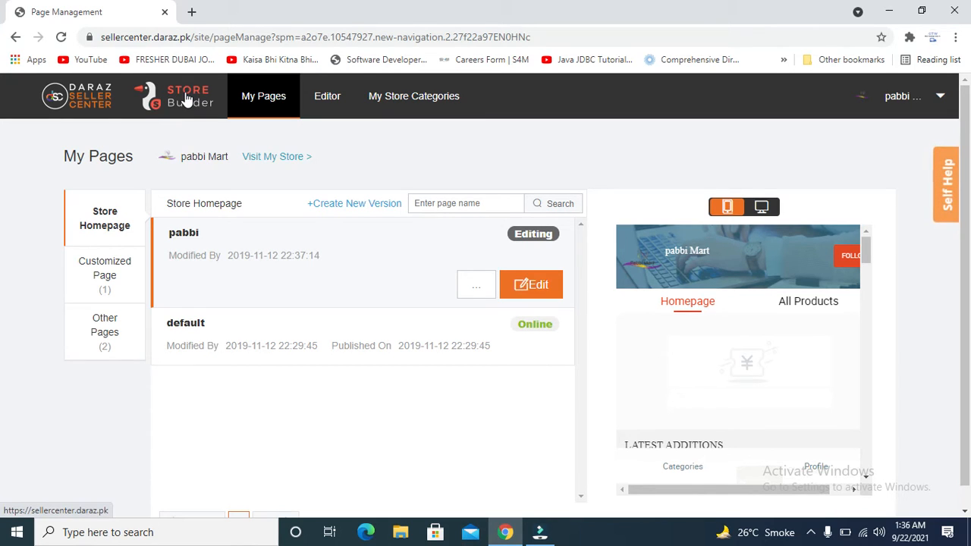
click(343, 104)
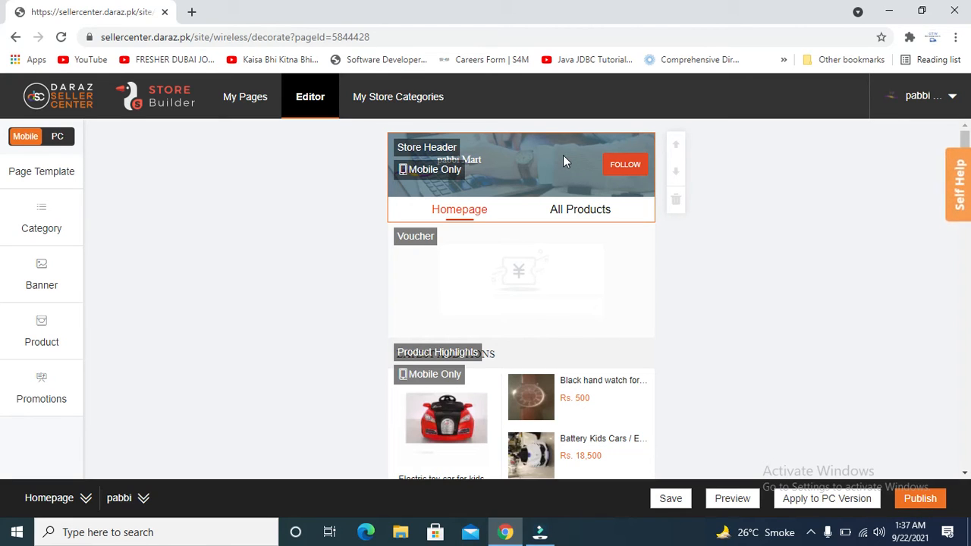
Select the Voucher and Store Header modules, then switch the editor to the PC layout.
click(526, 239)
click(482, 166)
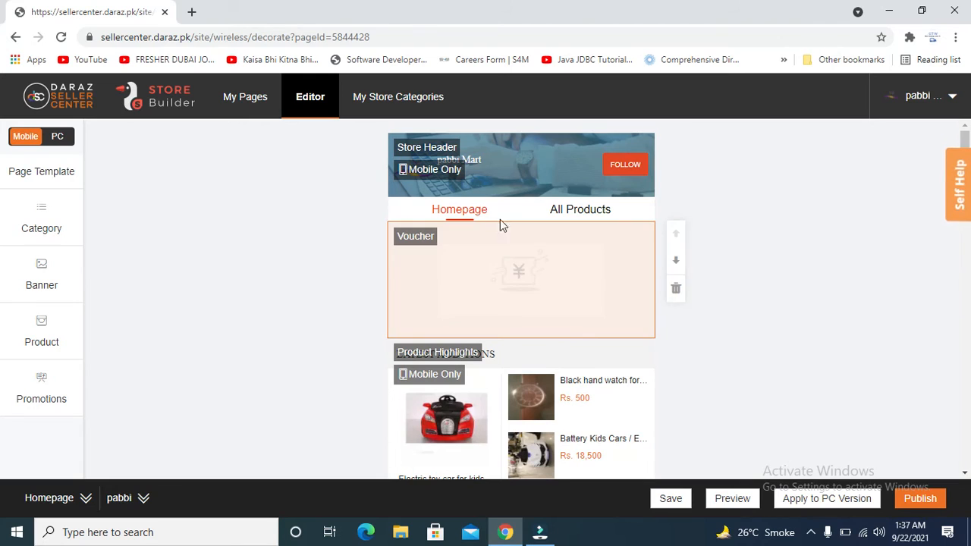
click(57, 137)
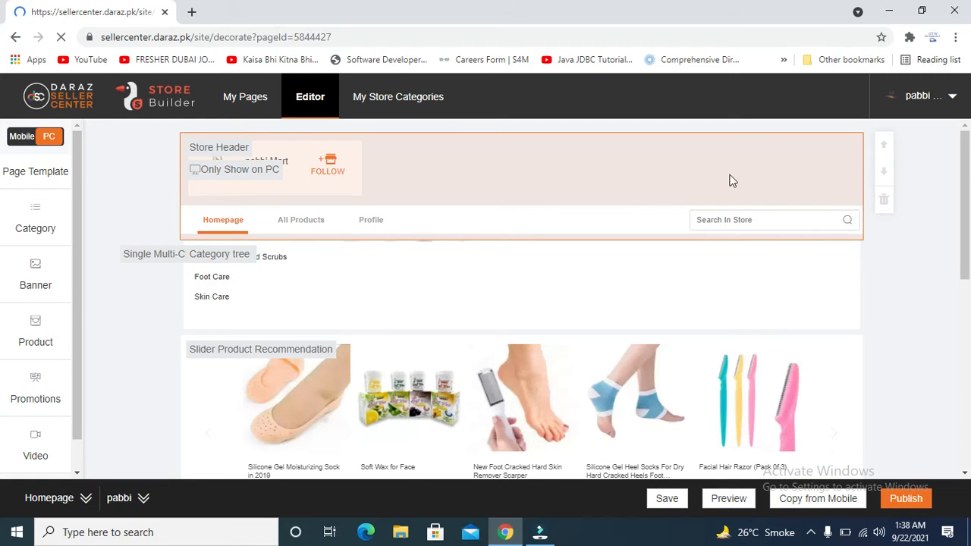
Scroll through the PC homepage's Category tree and product recommendations, then return to Mobile.
scroll(4, 209, down, 5)
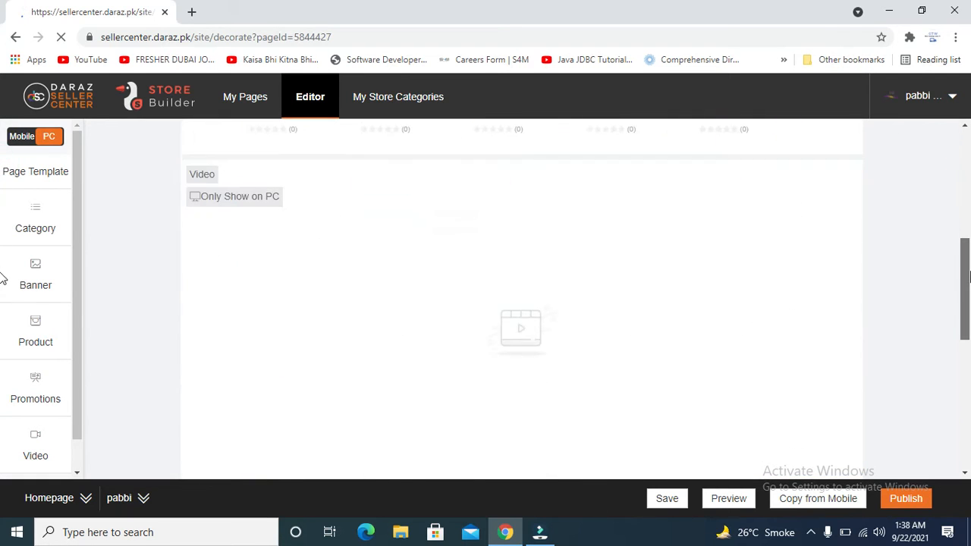
scroll(2, 289, down, 1)
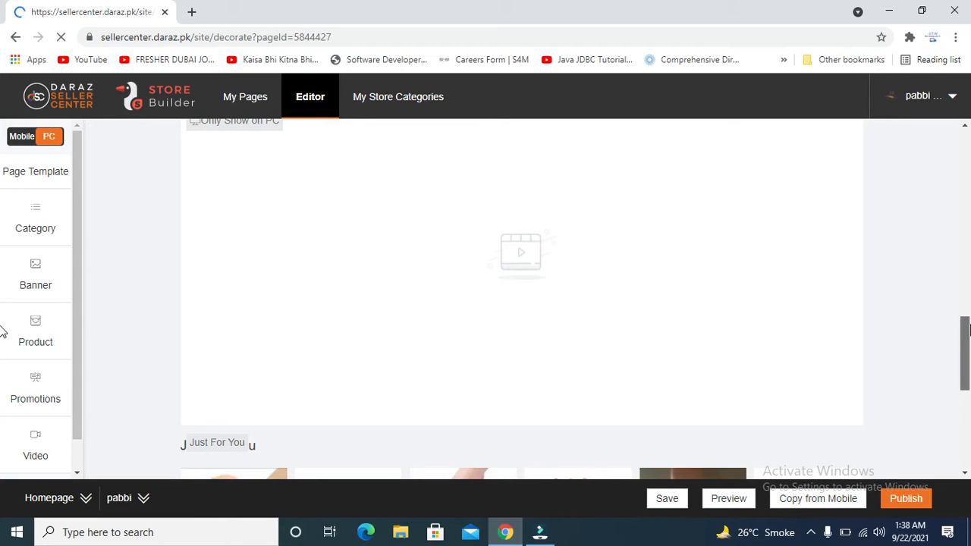
scroll(2, 333, down, 8)
drag(967, 400, 957, 132)
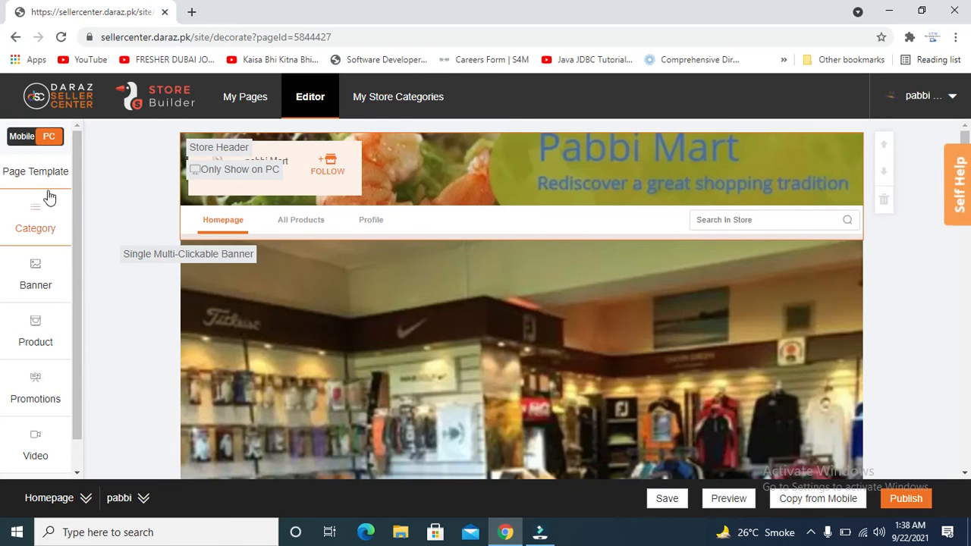
click(22, 138)
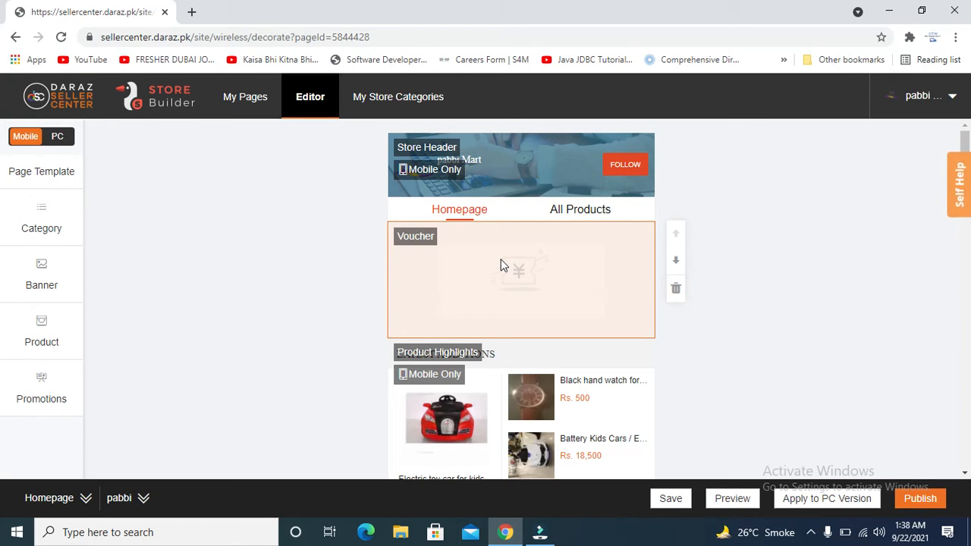
Open Select Page Template and inspect the mobile template marked USING.
click(36, 186)
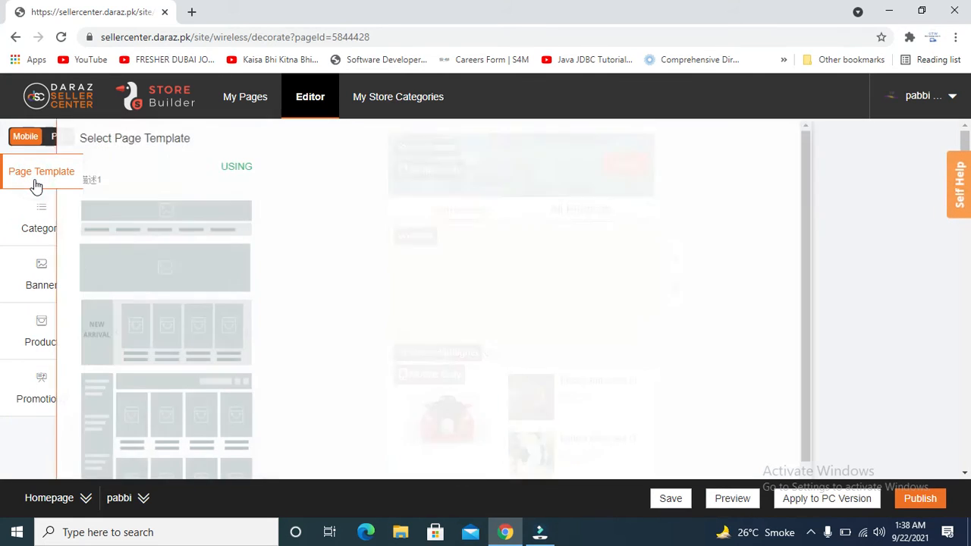
mouse_move(242, 214)
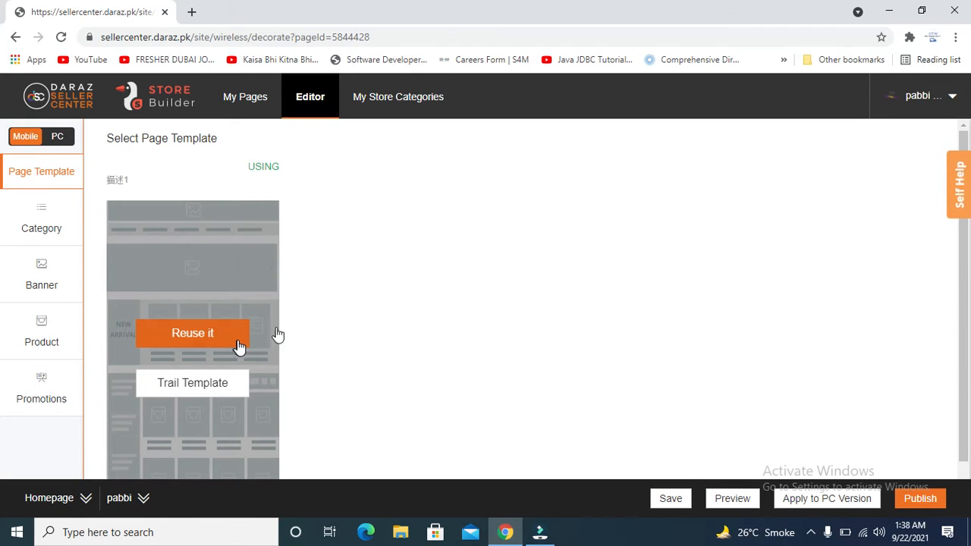
scroll(963, 303, down, 1)
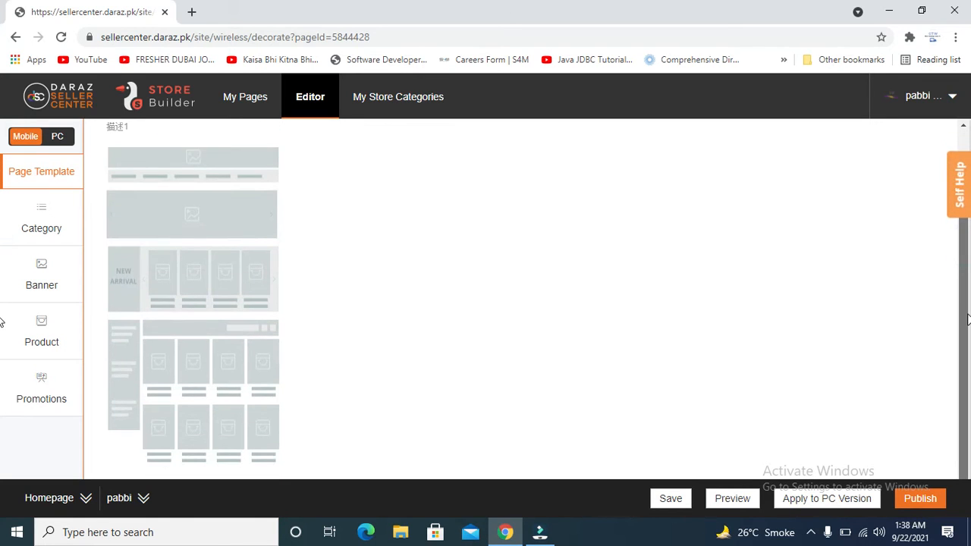
scroll(961, 265, up, 1)
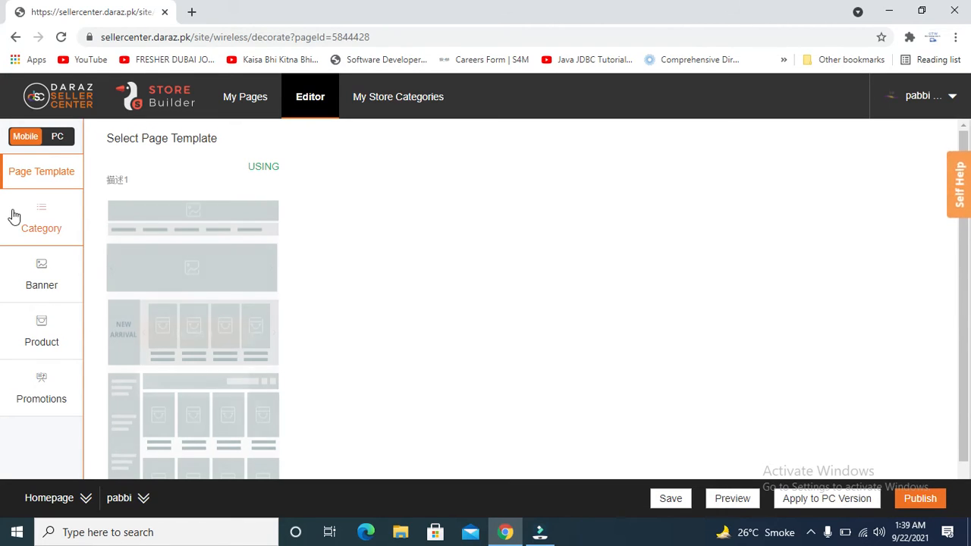
mouse_move(237, 264)
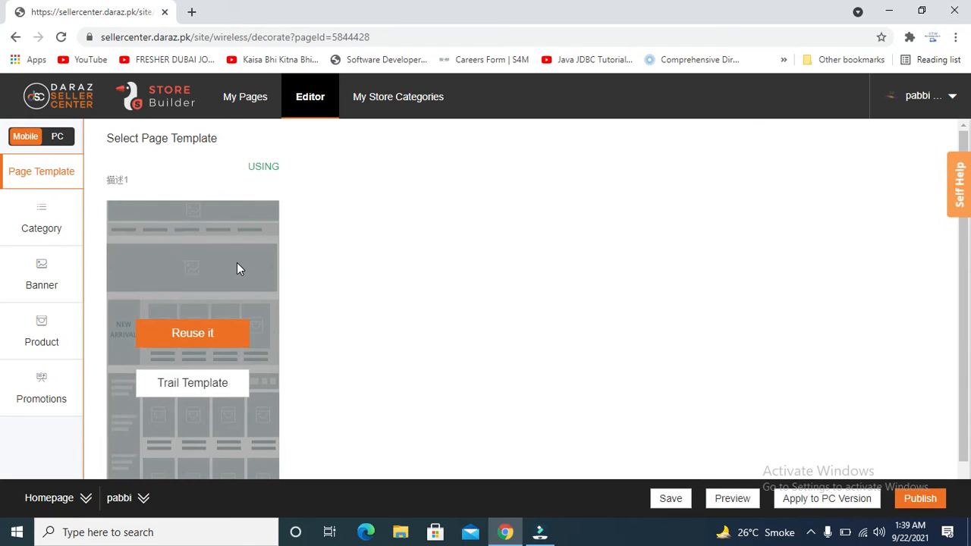
Preview the template on a phone and scroll the sample Origins store page.
click(202, 388)
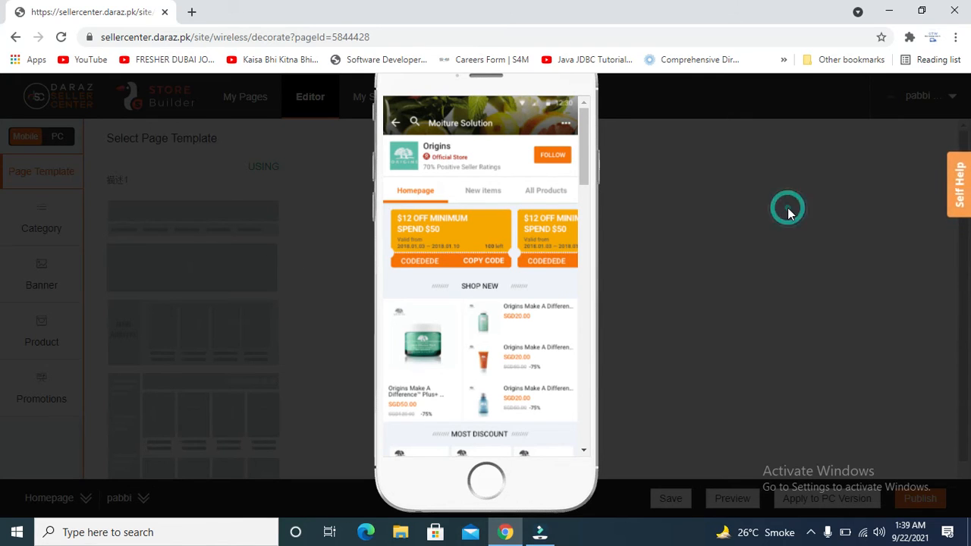
double_click(244, 153)
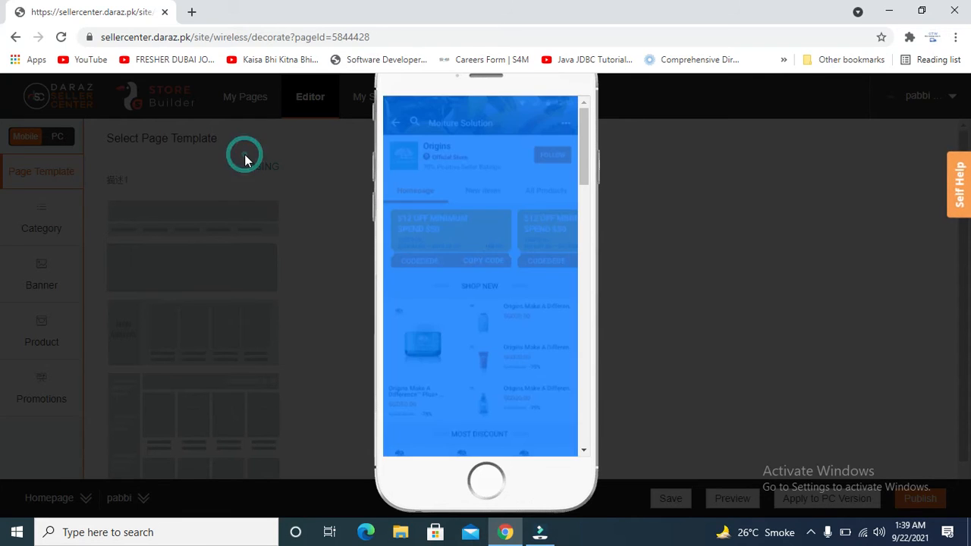
scroll(588, 437, down, 4)
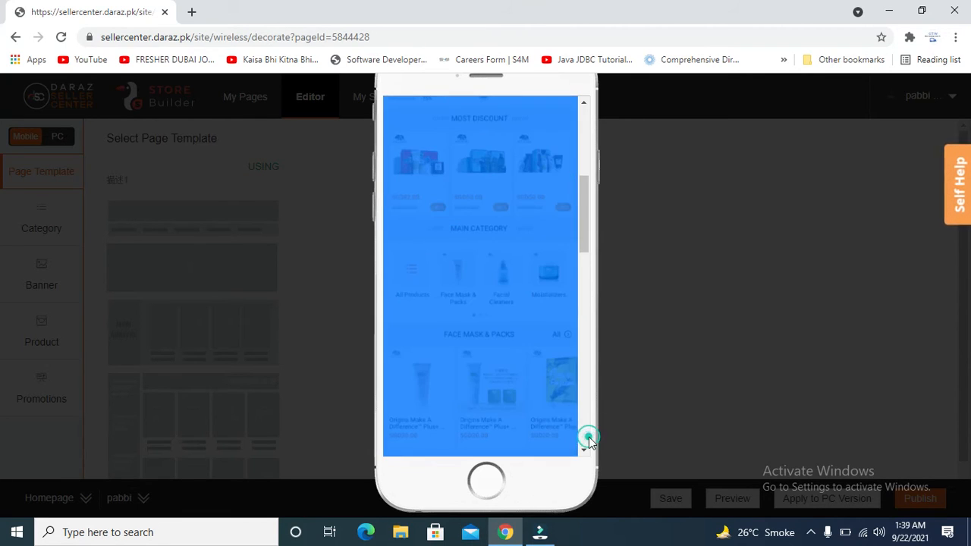
click(545, 486)
click(662, 341)
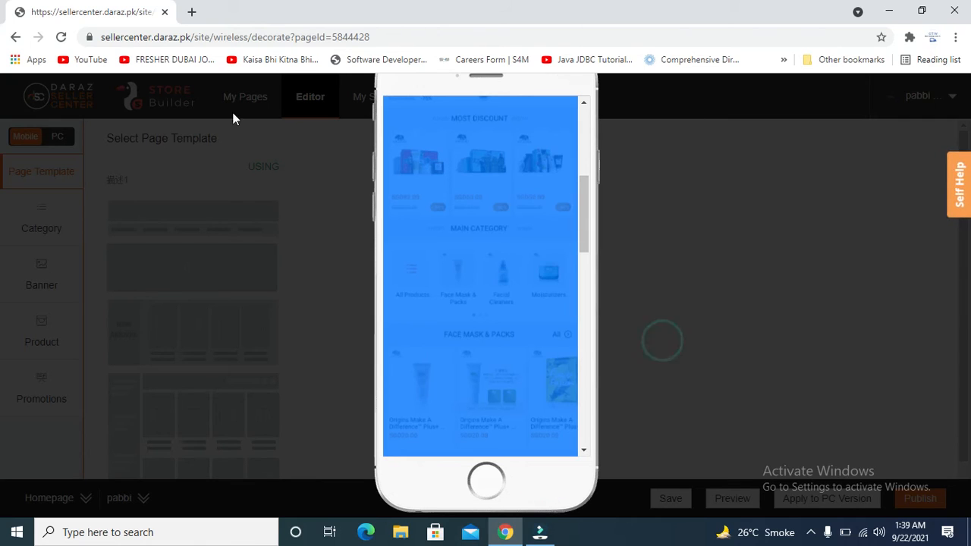
click(112, 141)
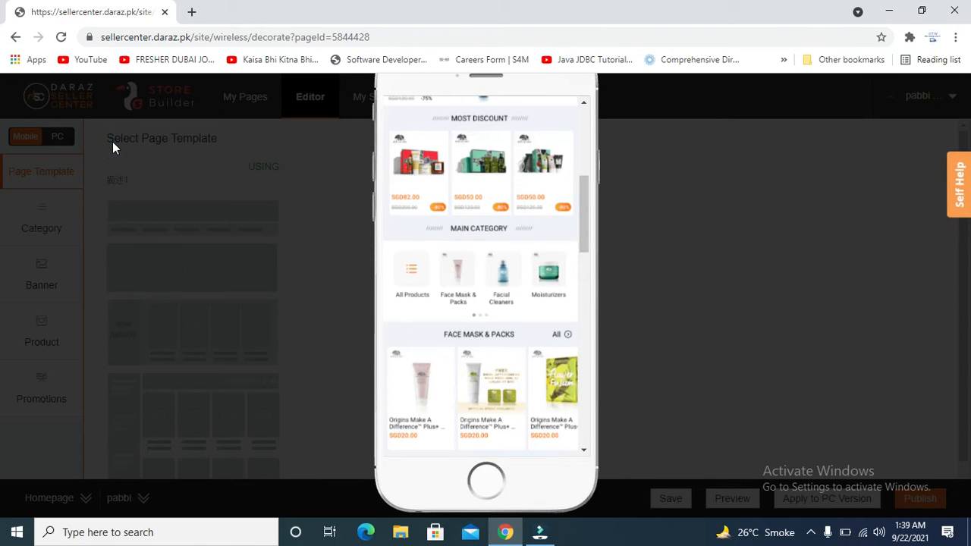
Zoom the browser page to 125%, then reset the page zoom to 100%.
key(ctrl+plus)
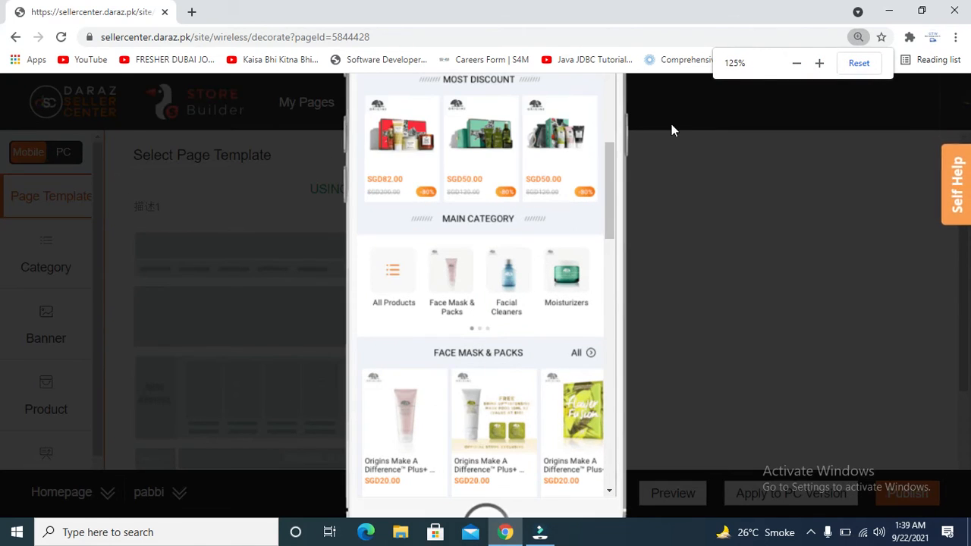
click(857, 37)
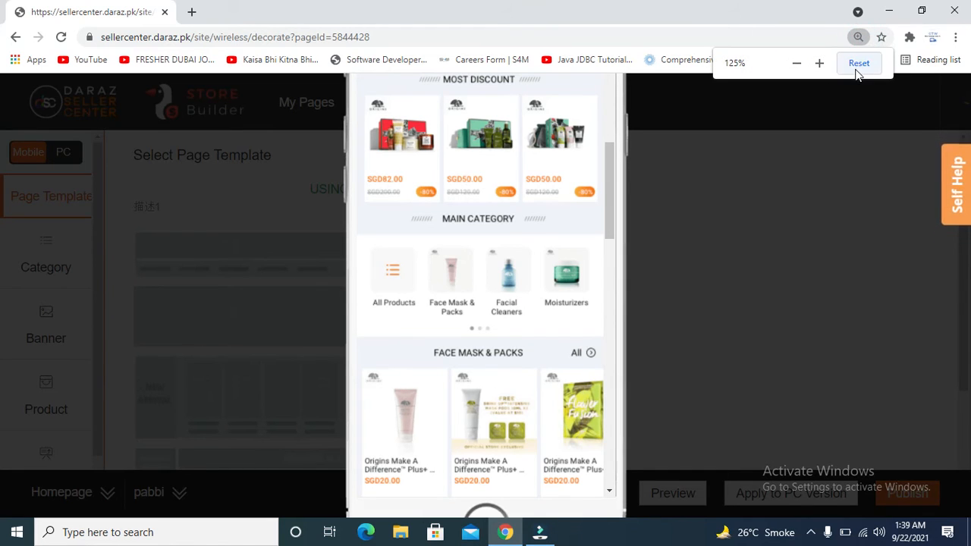
click(858, 64)
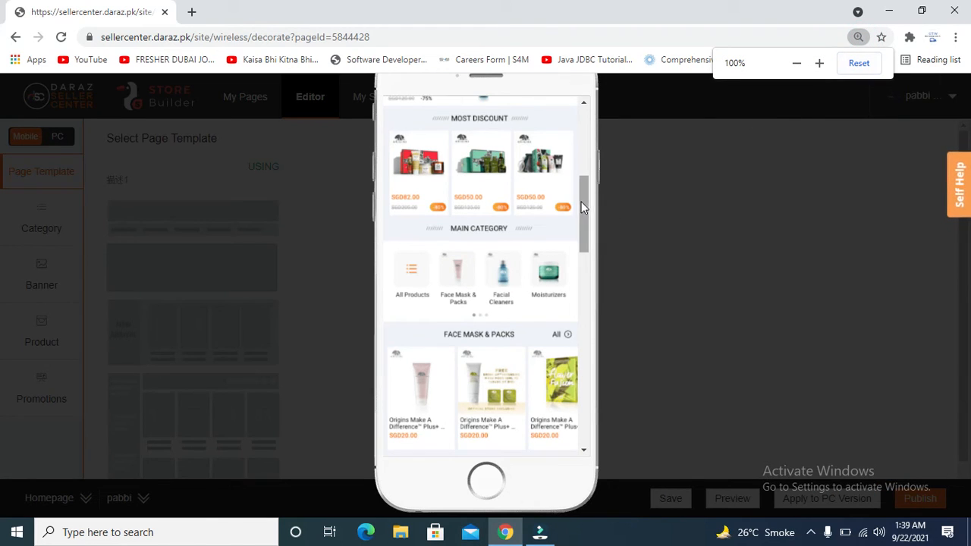
drag(584, 213, 599, 107)
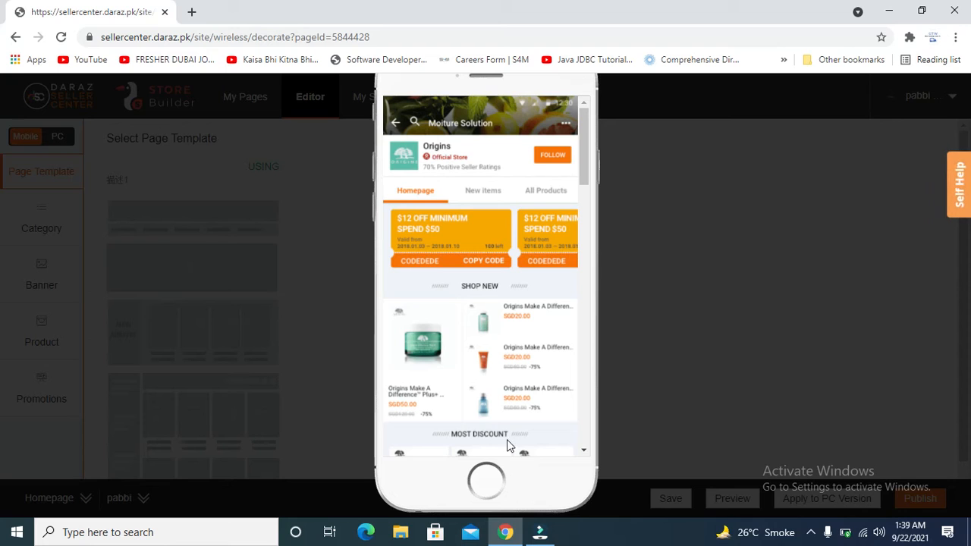
Click around the template preview, then go back to the previously loaded editor page.
click(810, 532)
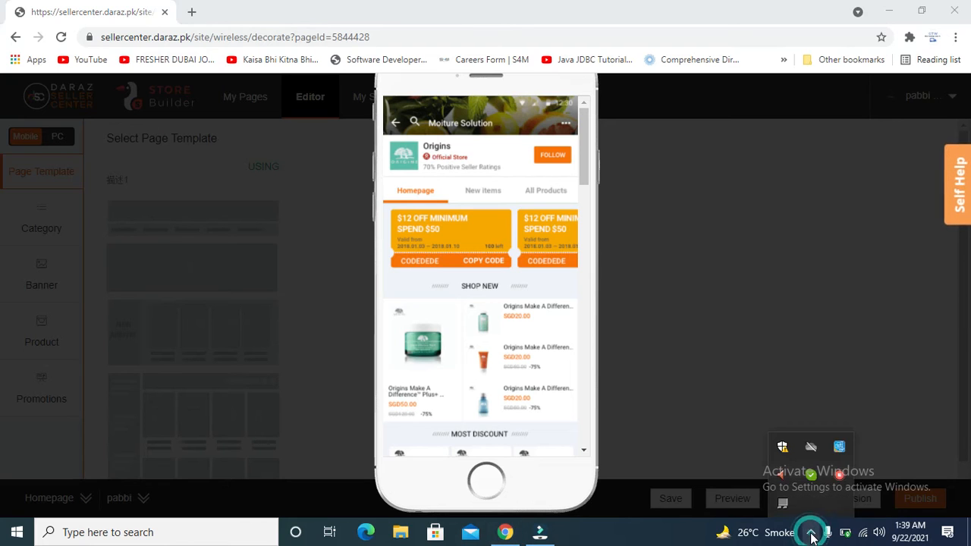
right_click(839, 475)
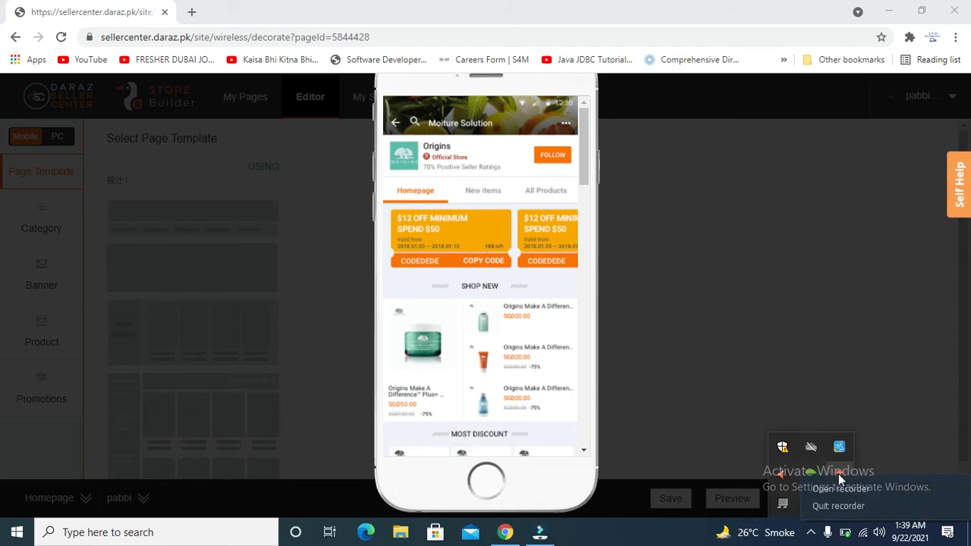
click(838, 489)
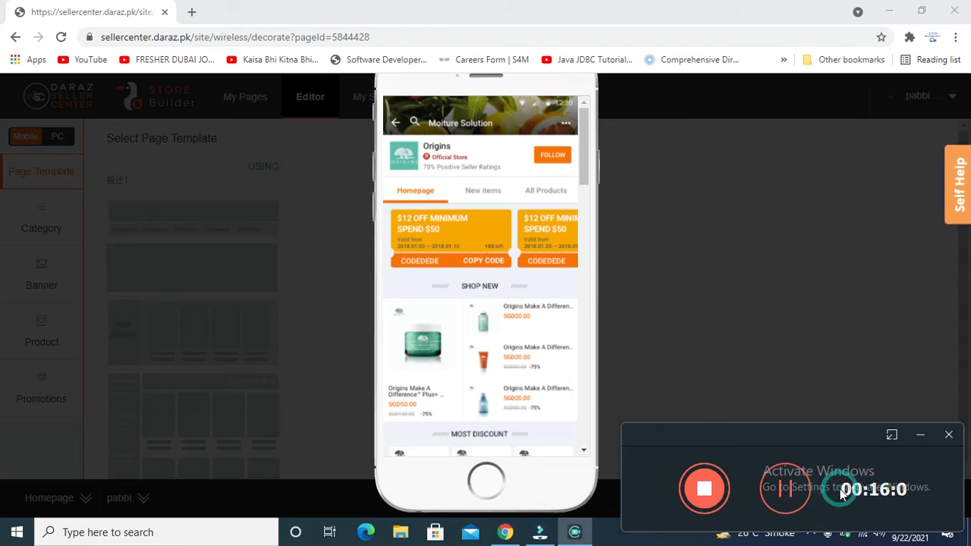
click(778, 493)
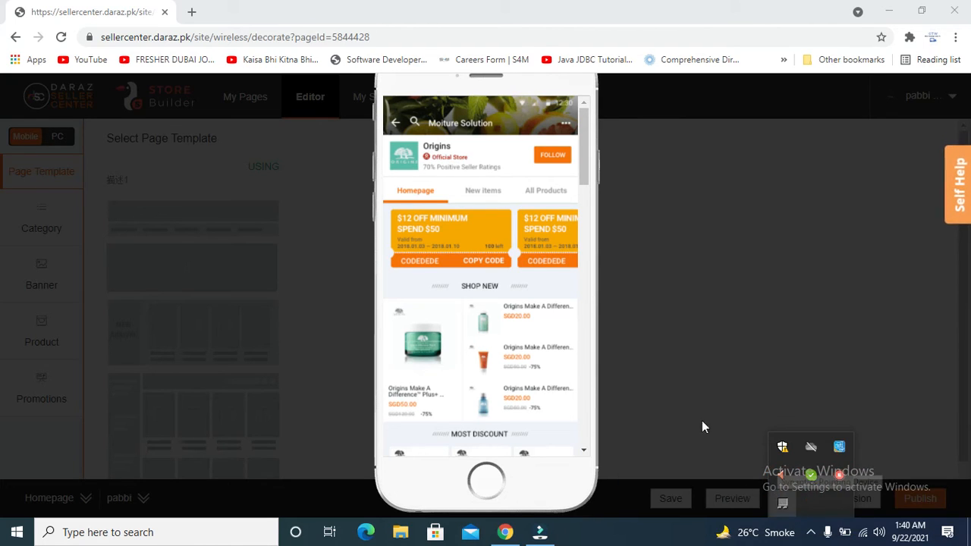
click(641, 309)
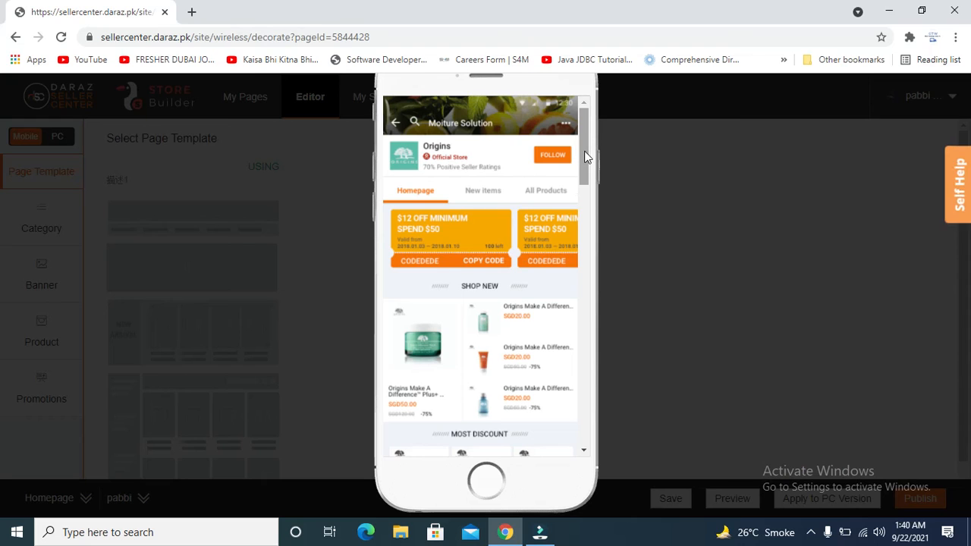
drag(584, 149, 586, 125)
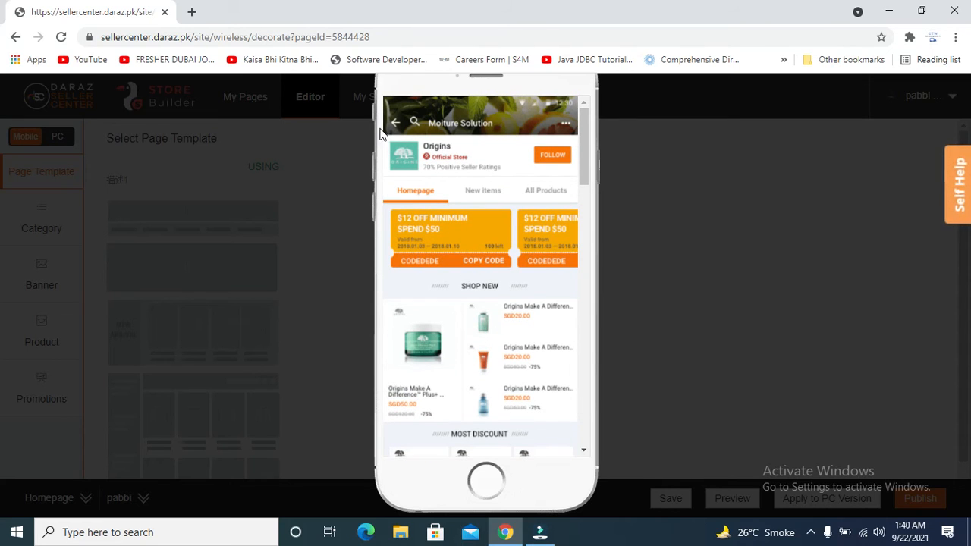
click(15, 36)
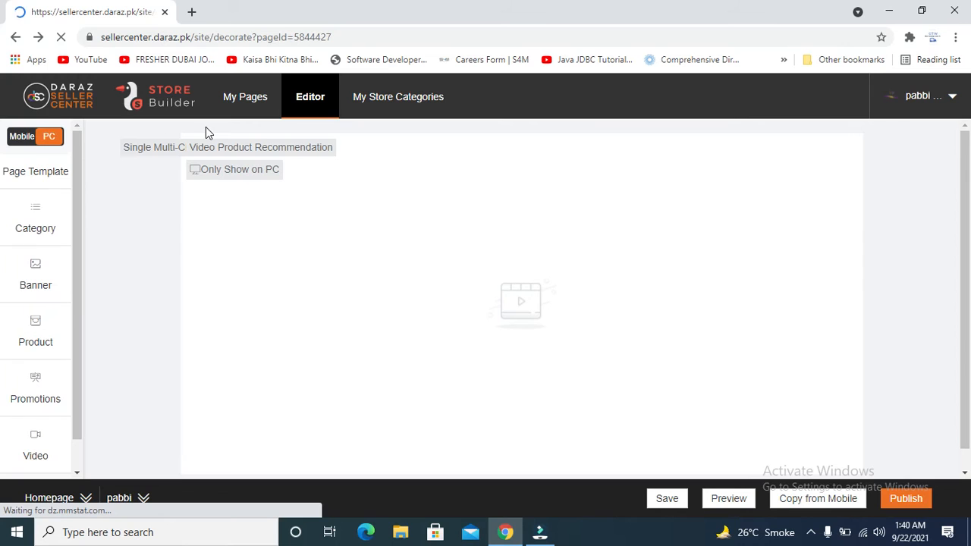
Return to the mobile editor and reopen the page templates to reveal Reuse it.
click(18, 139)
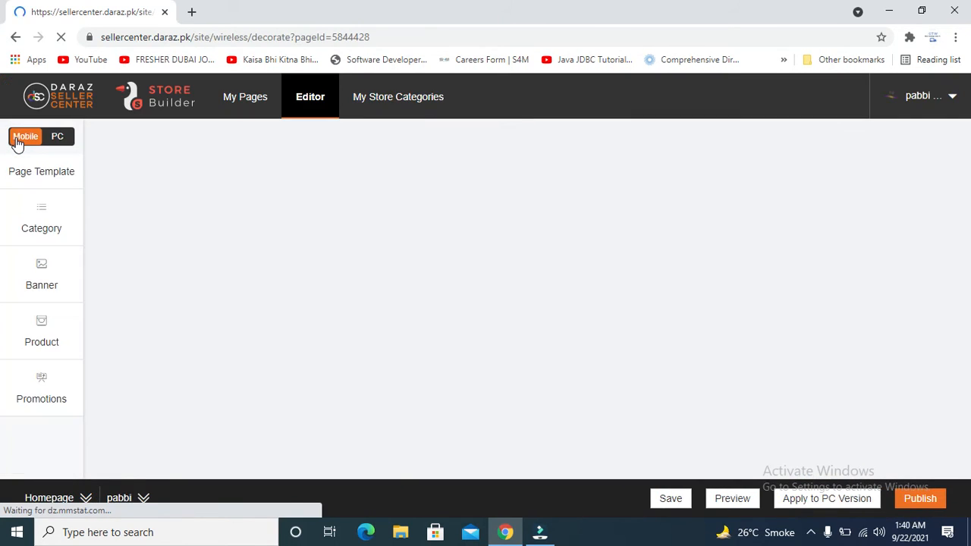
click(59, 180)
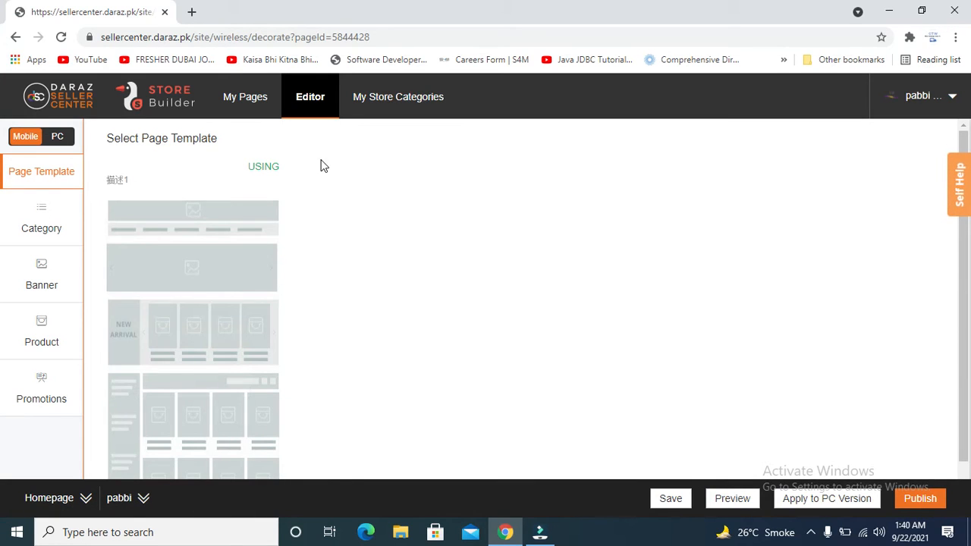
drag(965, 287, 967, 350)
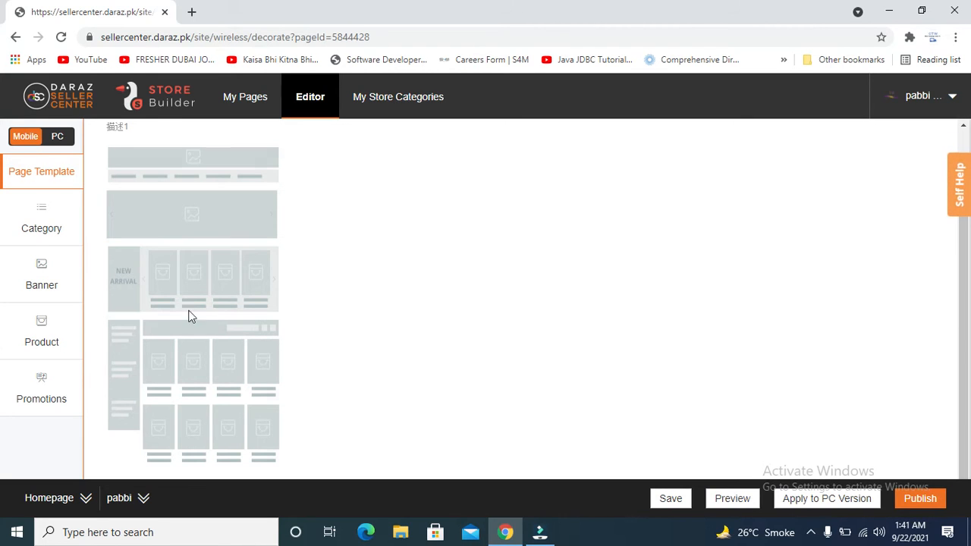
mouse_move(197, 297)
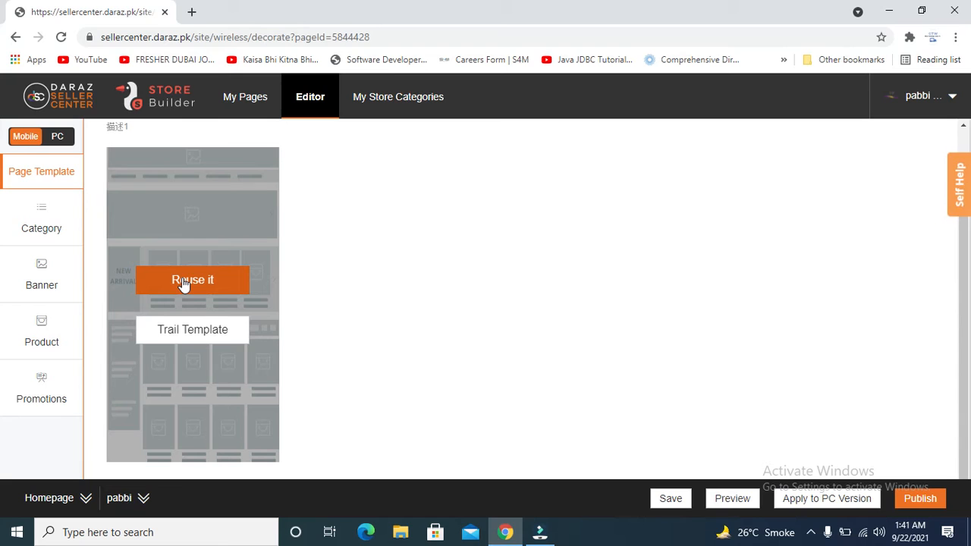
Reuse the current template, revisit the template choices, then show Category modules including Brand List.
click(183, 282)
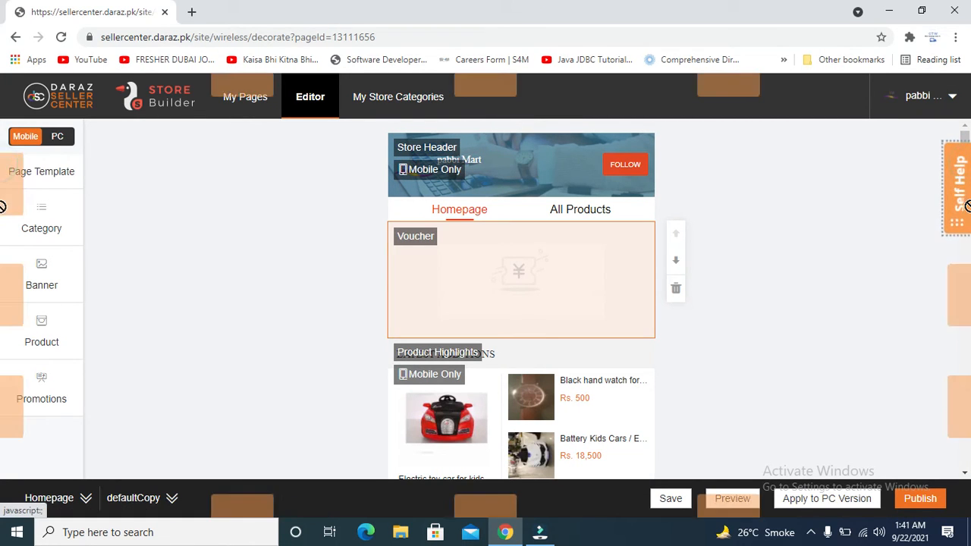
drag(969, 134, 939, 67)
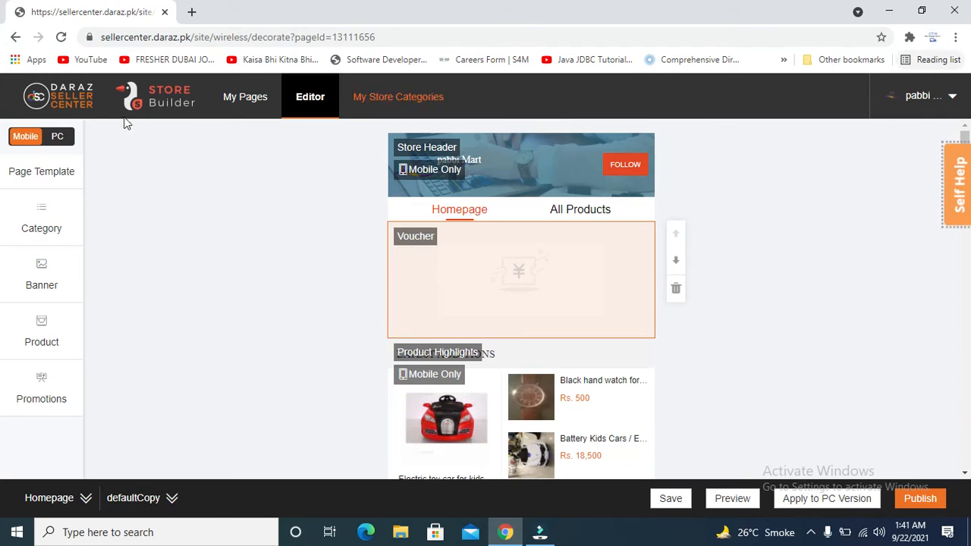
click(53, 186)
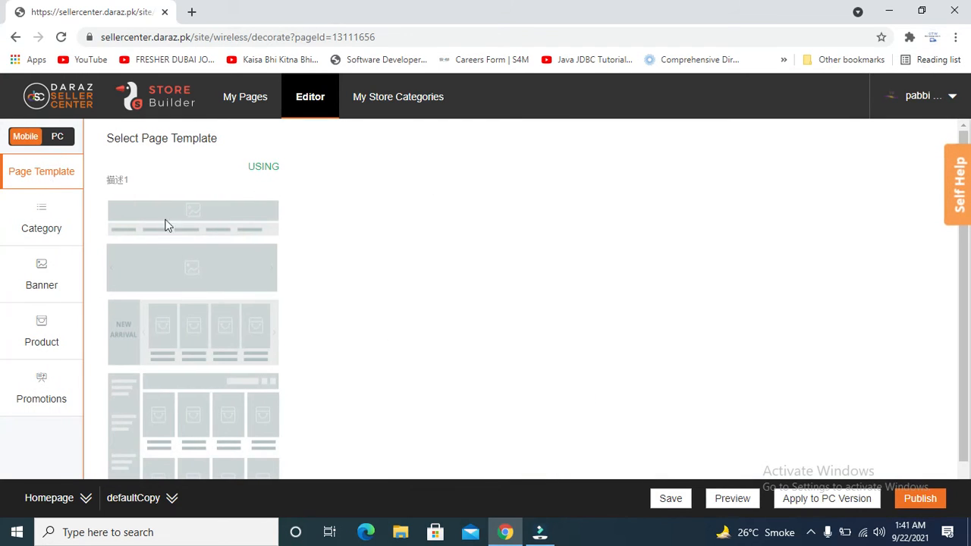
mouse_move(210, 257)
click(34, 217)
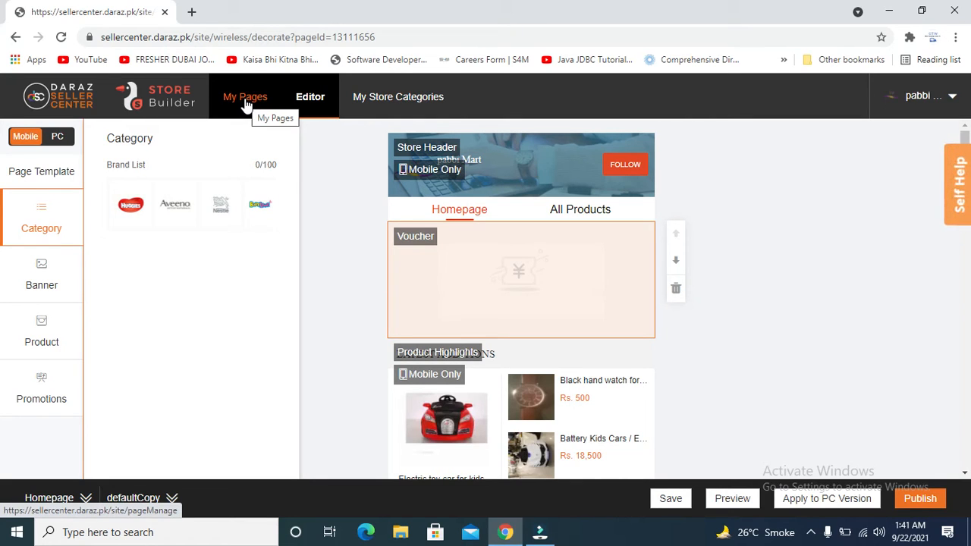
click(19, 282)
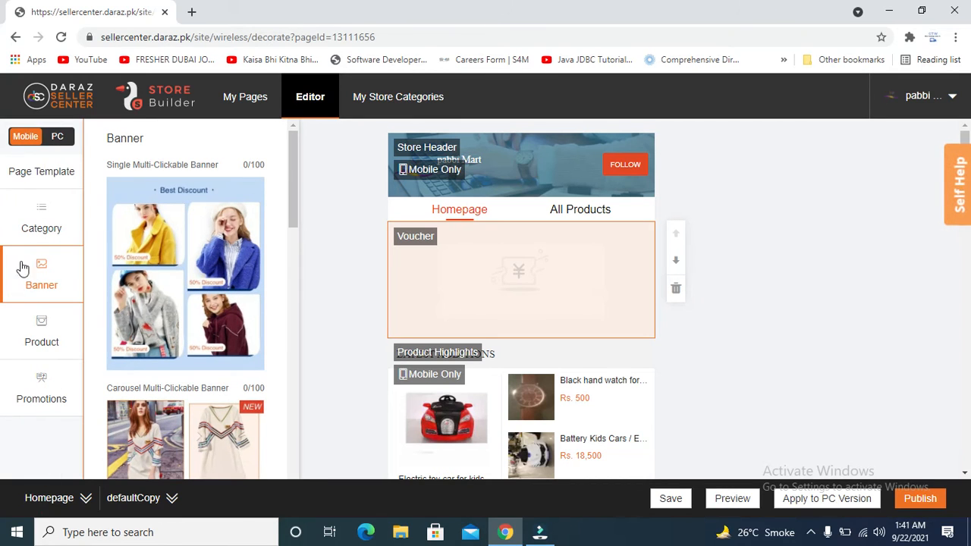
click(48, 221)
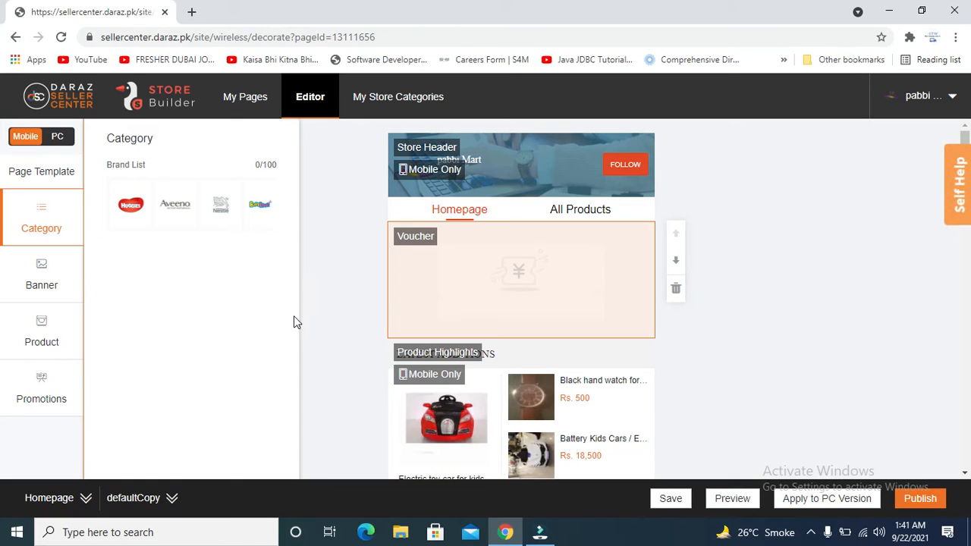
click(61, 37)
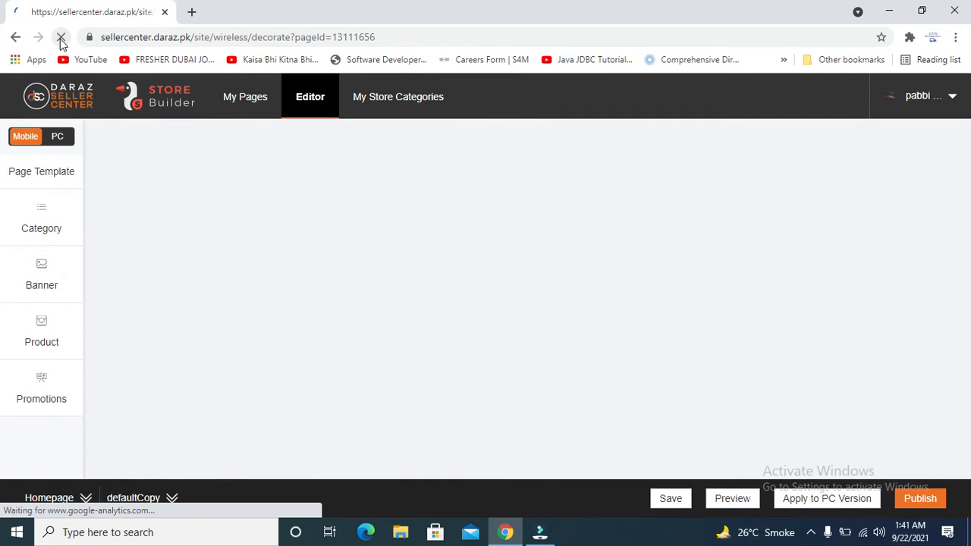
click(54, 223)
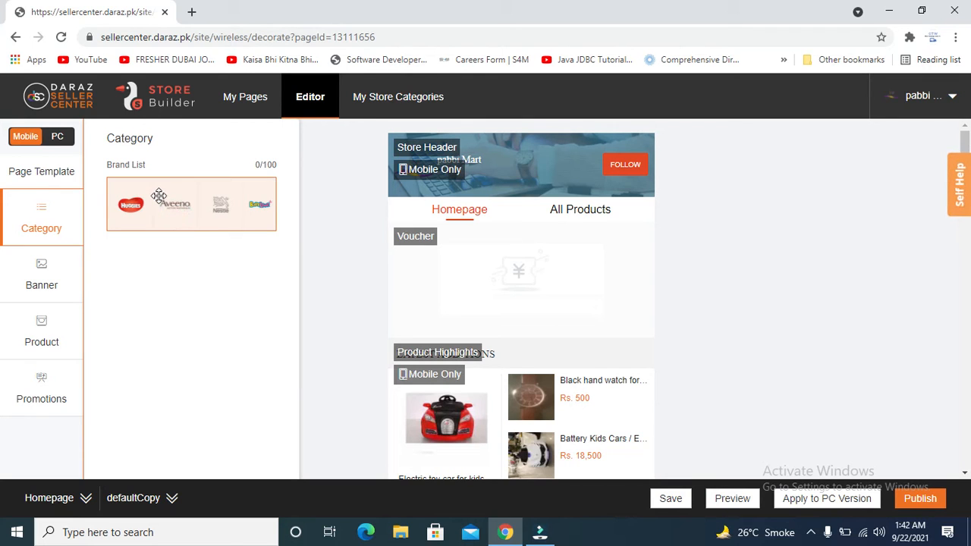
Drop the Brand List module between Store Header and Voucher, bringing its counter to 1/100.
drag(158, 196, 250, 227)
drag(258, 232, 350, 260)
click(348, 260)
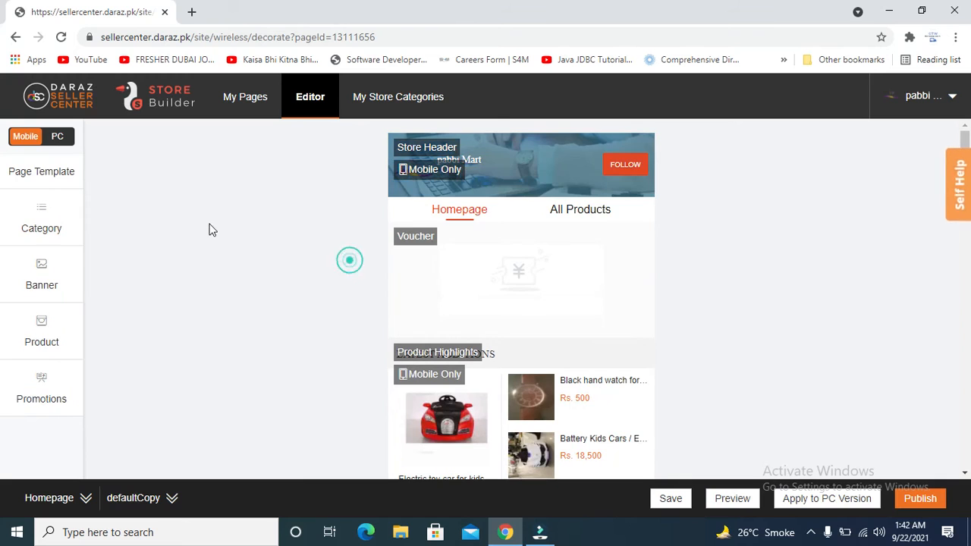
click(31, 243)
drag(169, 210, 491, 263)
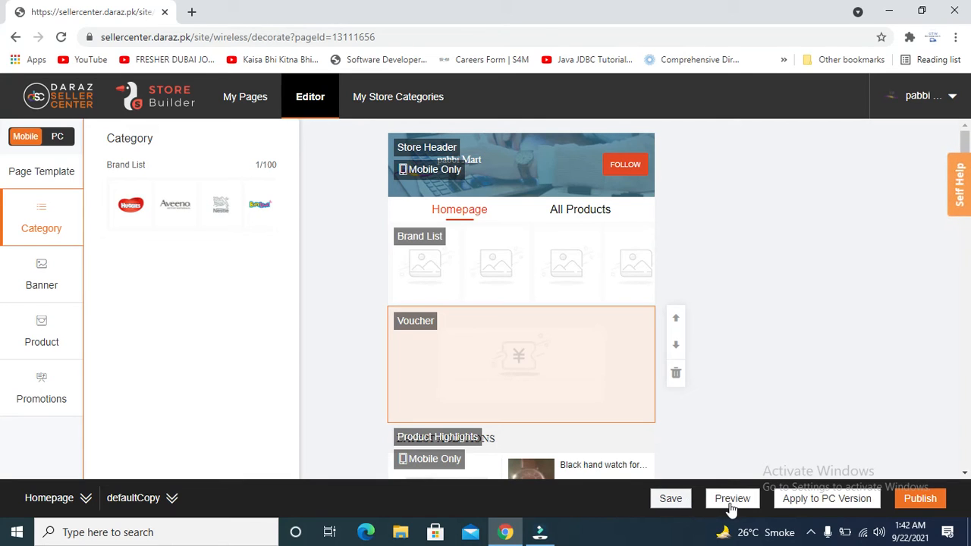
mouse_move(730, 507)
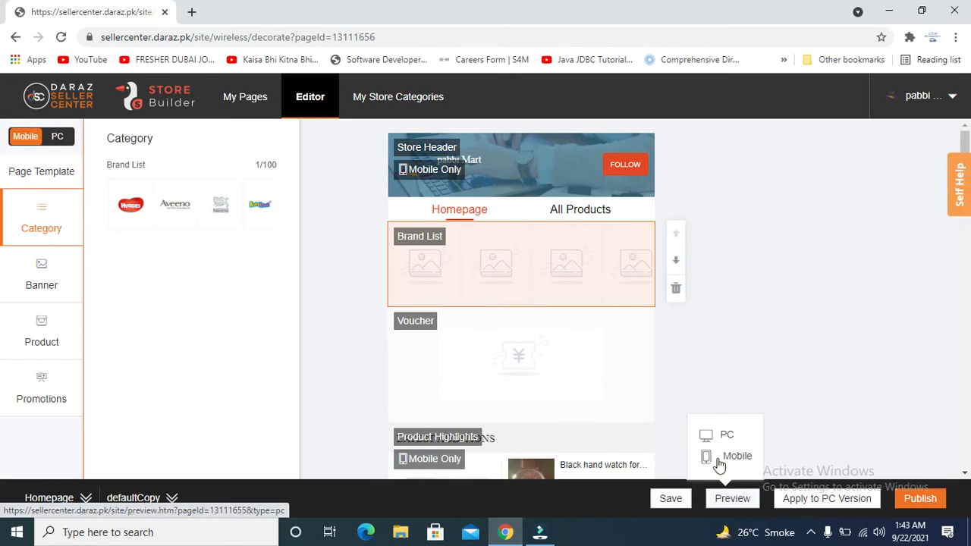
Open the store's PC preview in its own tab and scroll through it.
click(718, 440)
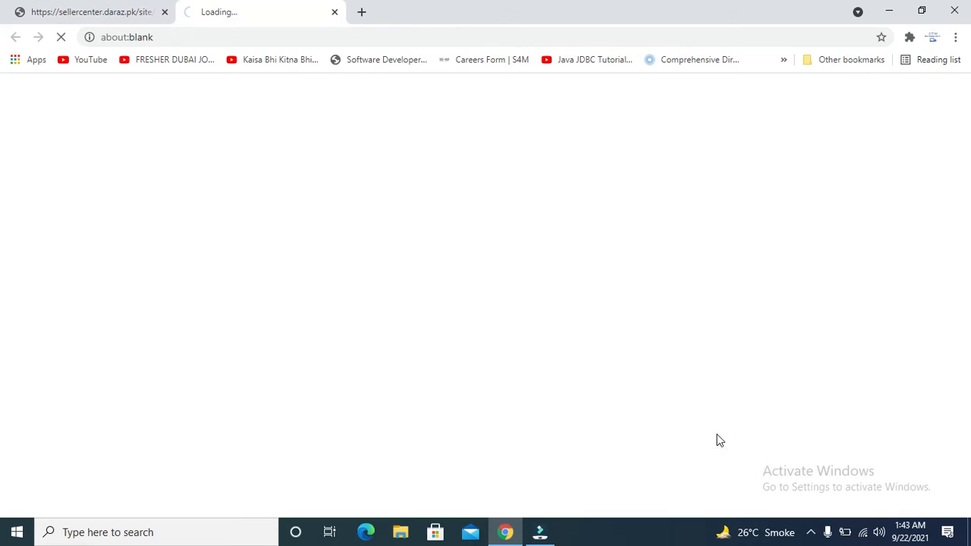
click(93, 9)
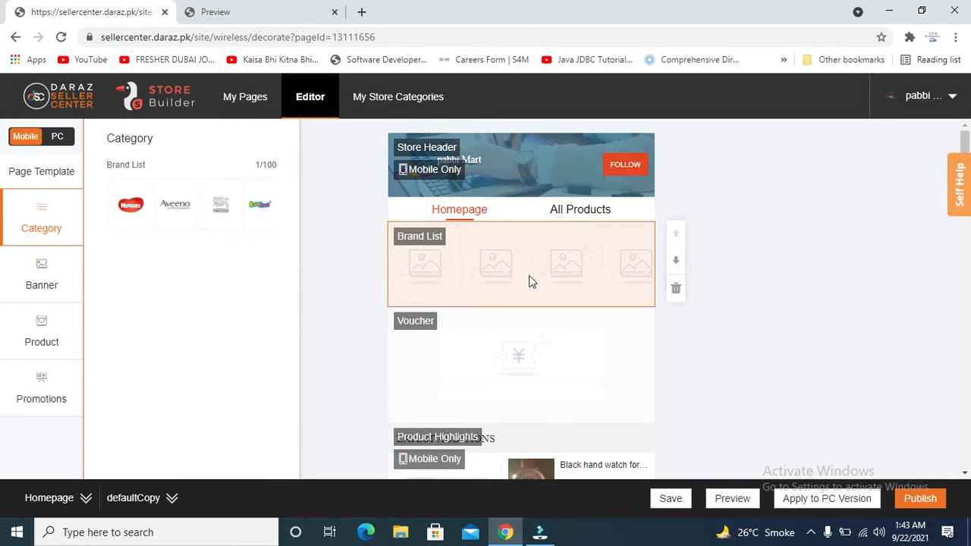
click(235, 7)
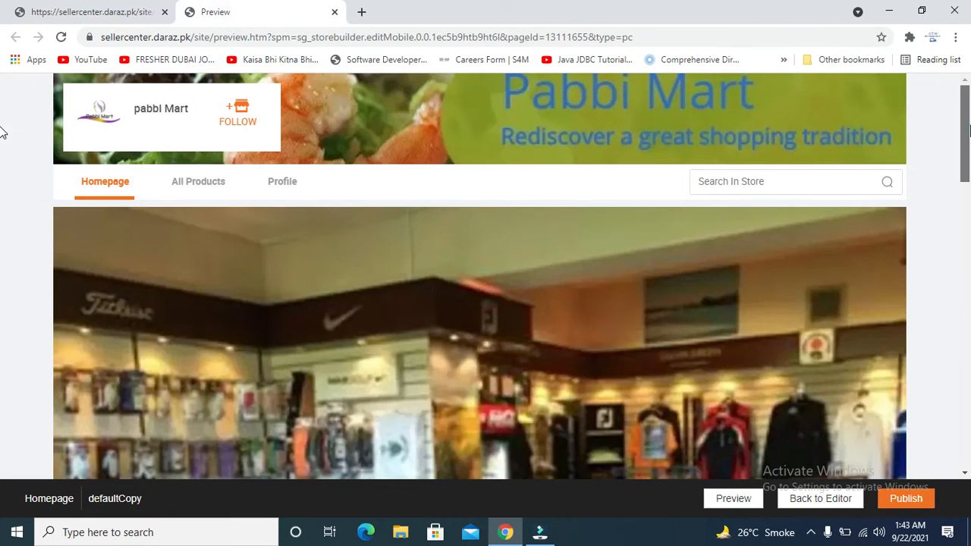
drag(969, 126, 969, 281)
click(969, 154)
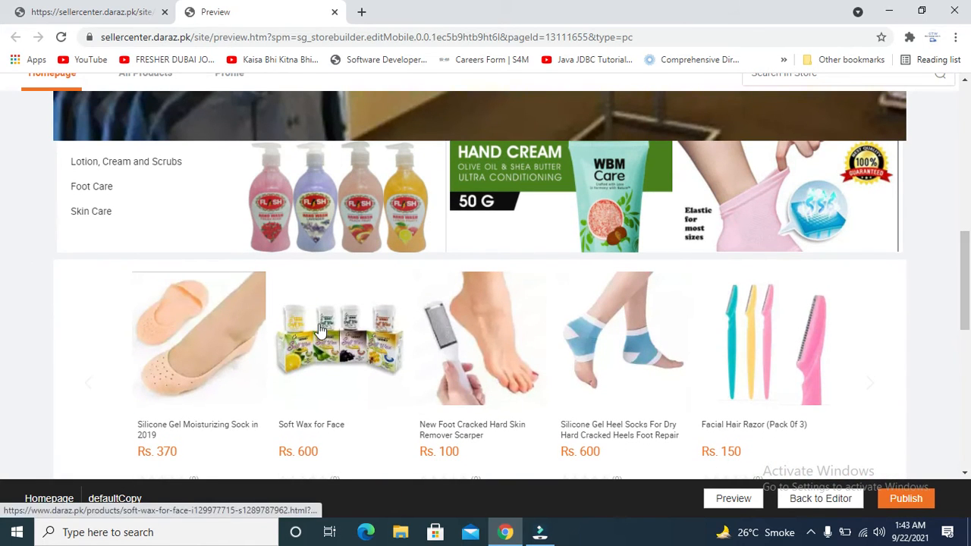
scroll(2, 228, up, 4)
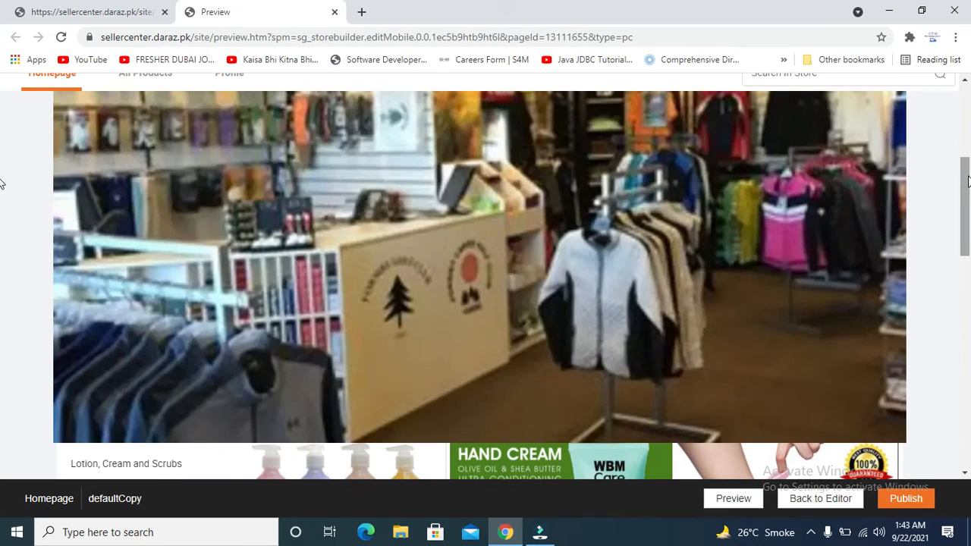
Review the PC layout's banner, categories, product slider and Just For You, then return to the editor.
click(128, 10)
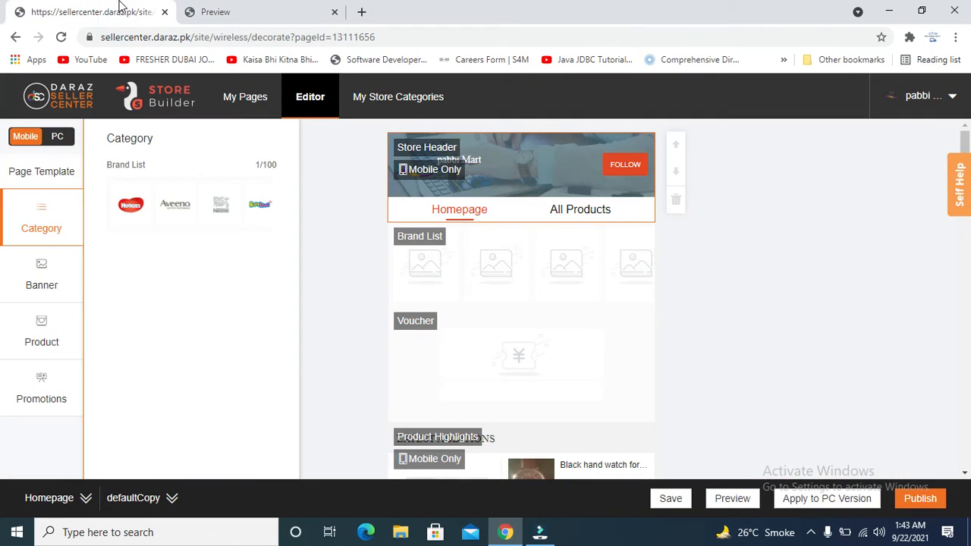
click(297, 6)
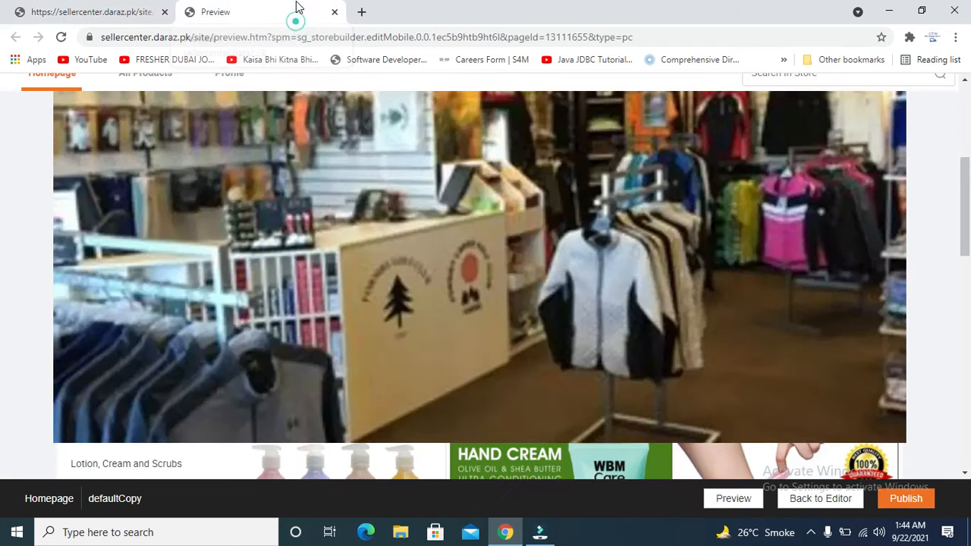
scroll(530, 255, down, 3)
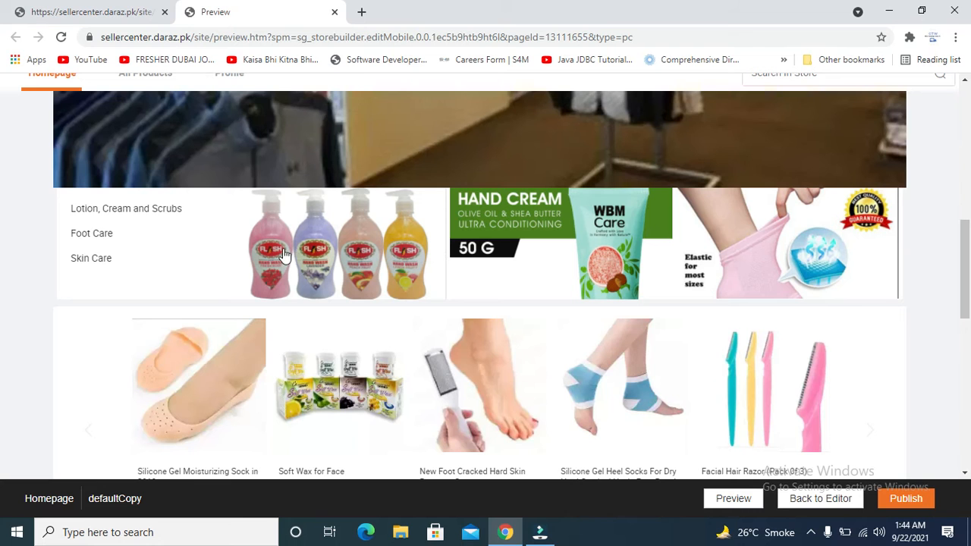
scroll(2, 245, down, 1)
scroll(2, 244, down, 9)
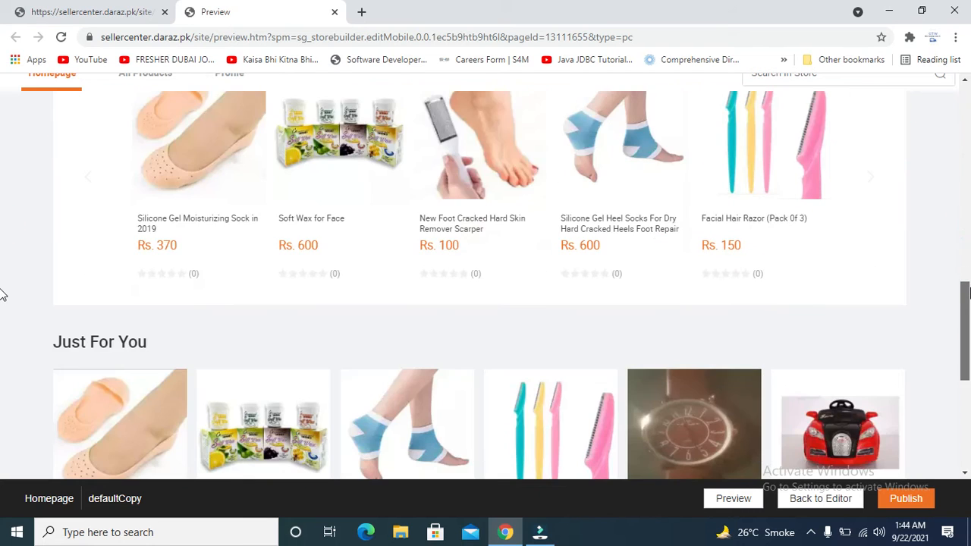
scroll(2, 295, up, 6)
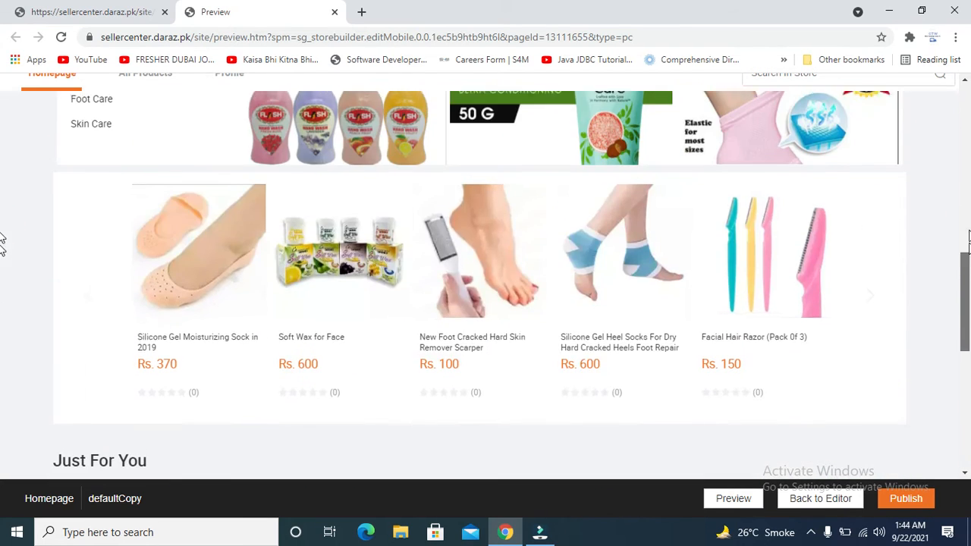
scroll(3, 273, down, 2)
scroll(2, 269, up, 2)
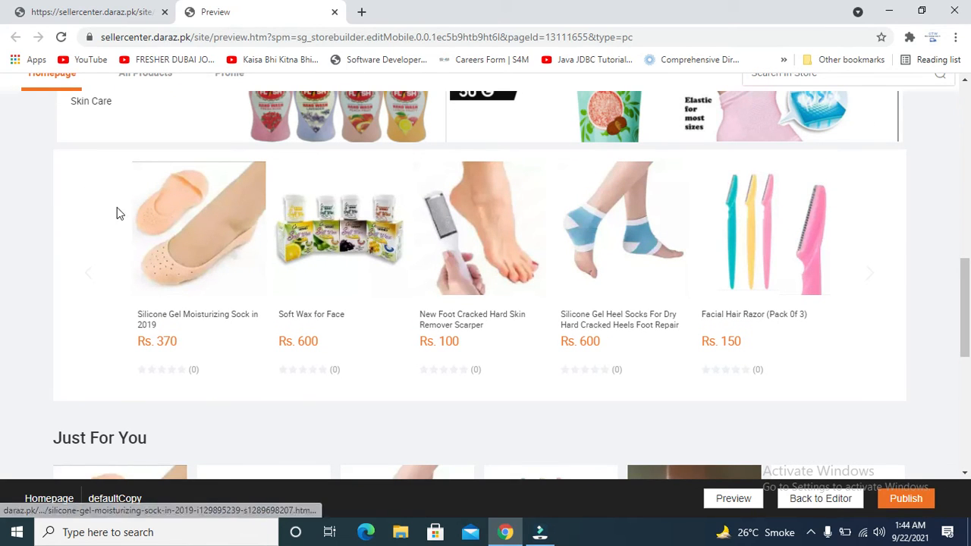
click(106, 12)
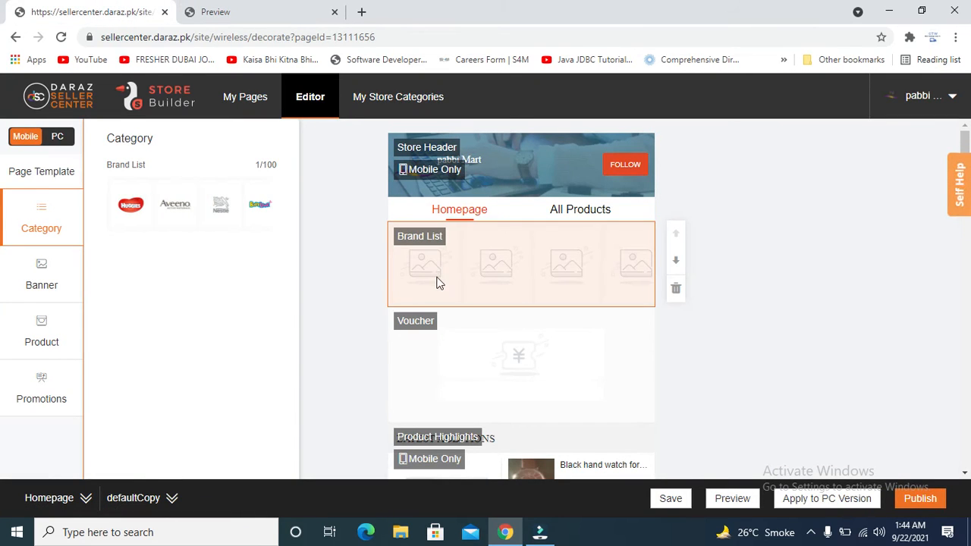
Open the Brand List module's settings panel from the homepage editor.
click(258, 10)
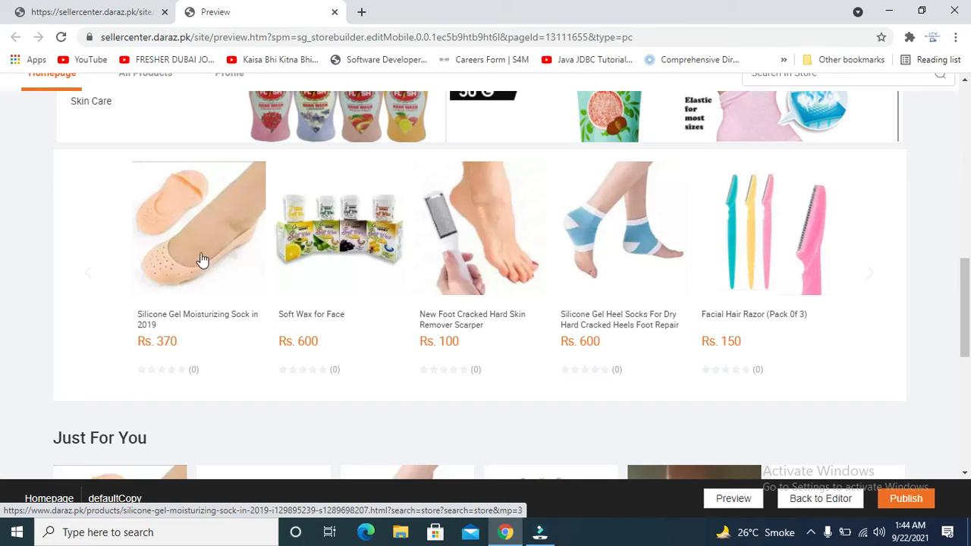
click(116, 12)
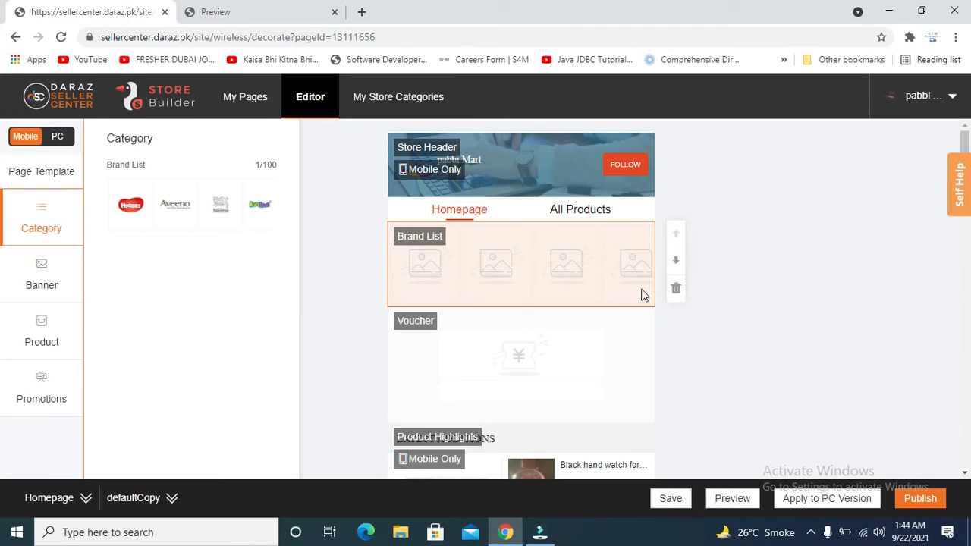
double_click(489, 264)
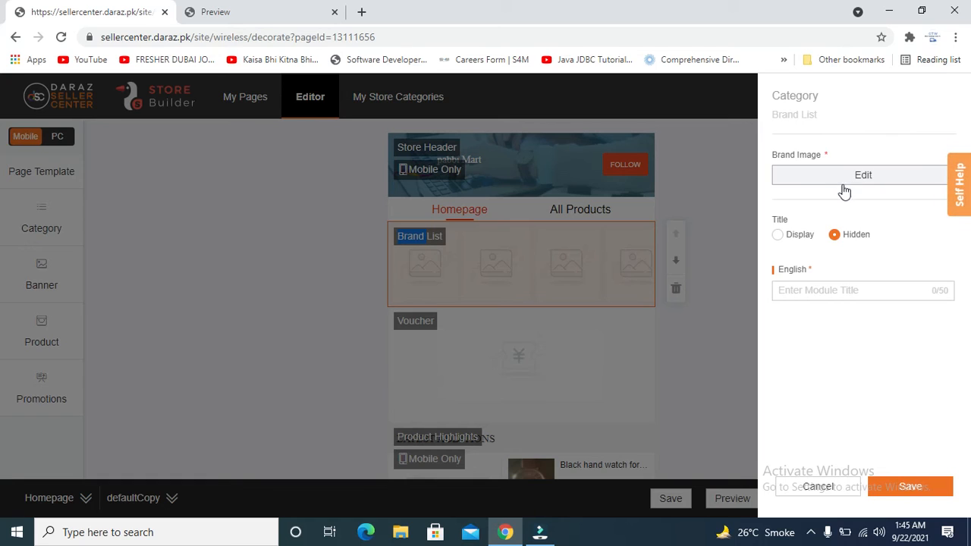
Set the Brand List title to Display with the English title 'This is title'.
click(778, 238)
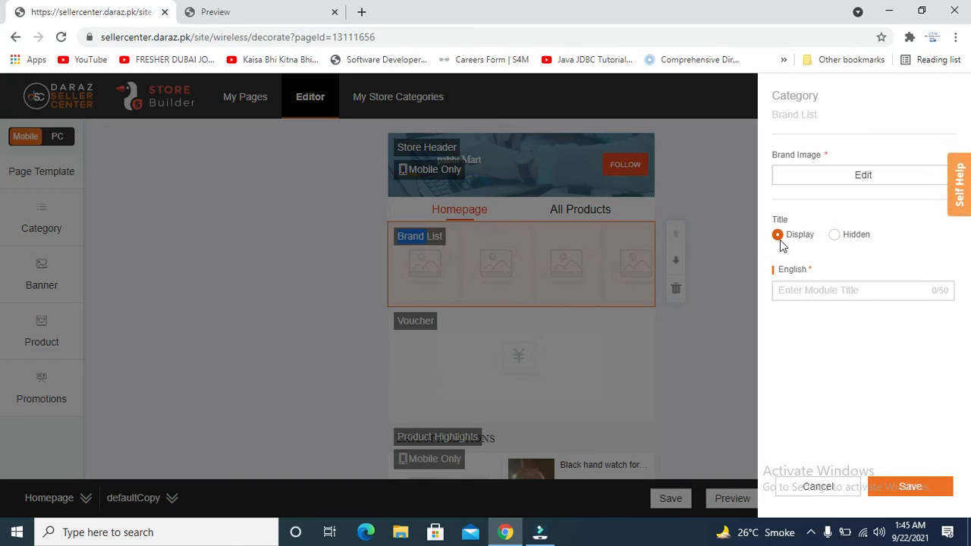
click(809, 291)
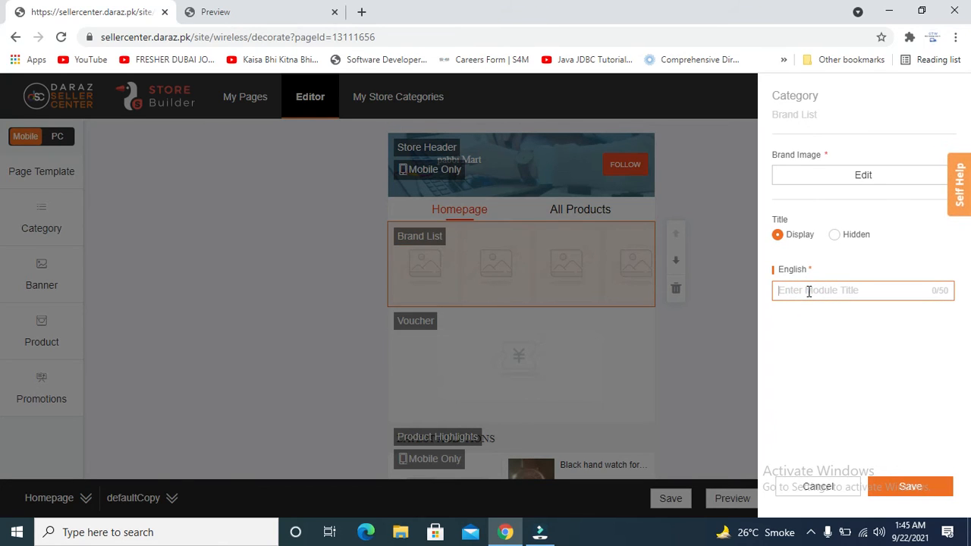
click(809, 291)
text(This is title)
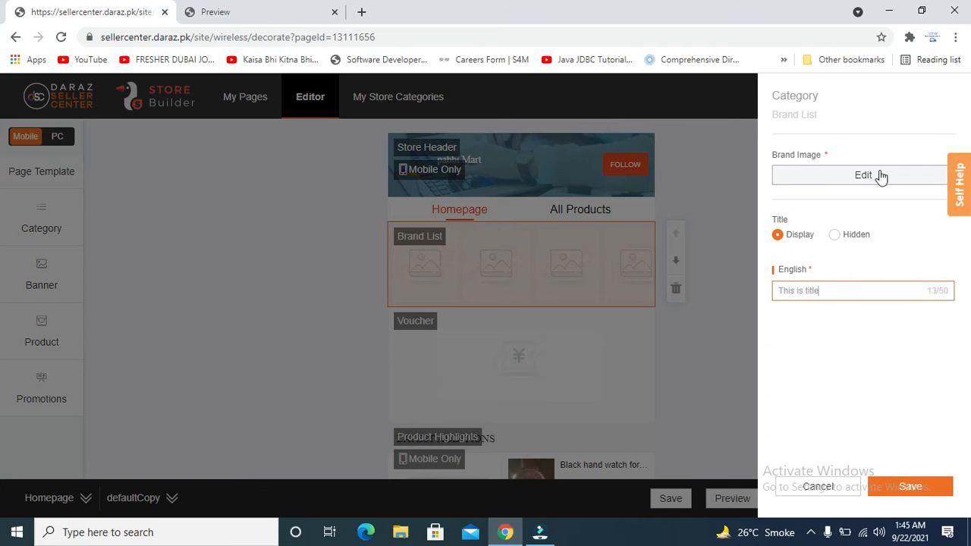
click(880, 175)
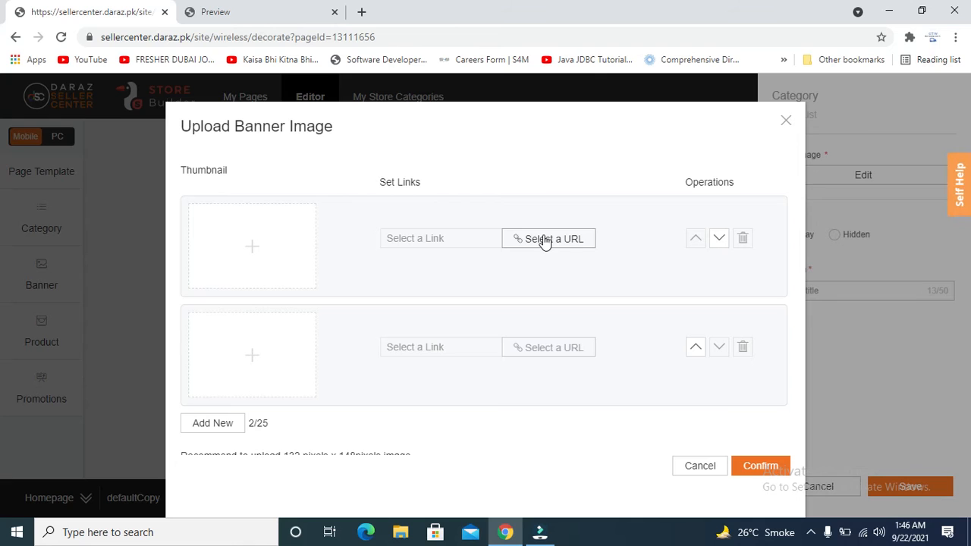
Try repeatedly to add an image to the first brand slot in the Upload Banner Image dialog.
mouse_move(219, 280)
click(251, 234)
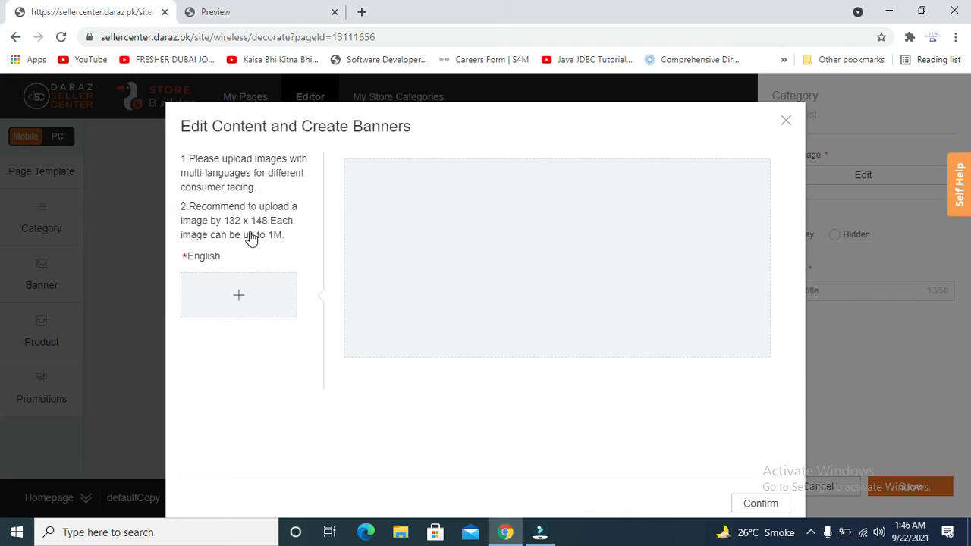
click(251, 297)
double_click(482, 257)
triple_click(481, 258)
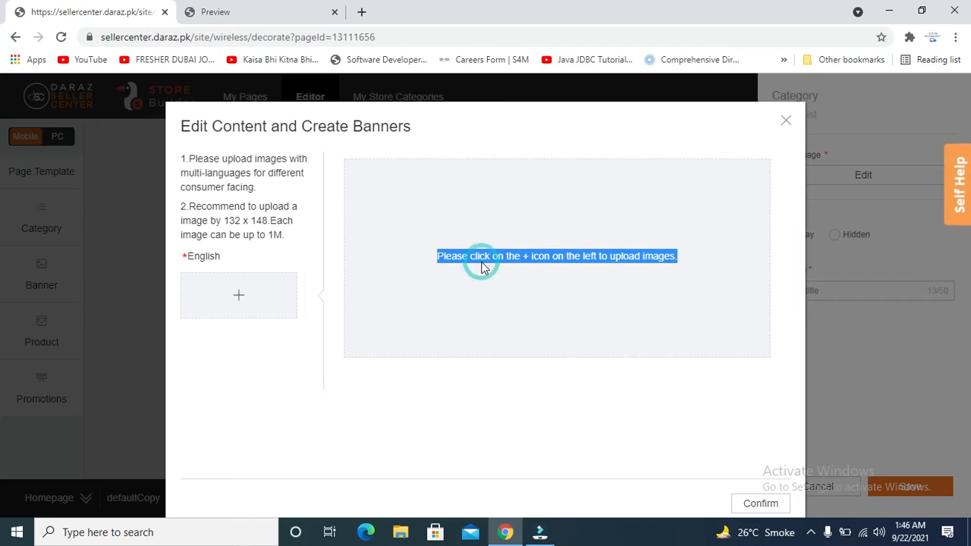
click(234, 301)
click(232, 297)
click(233, 296)
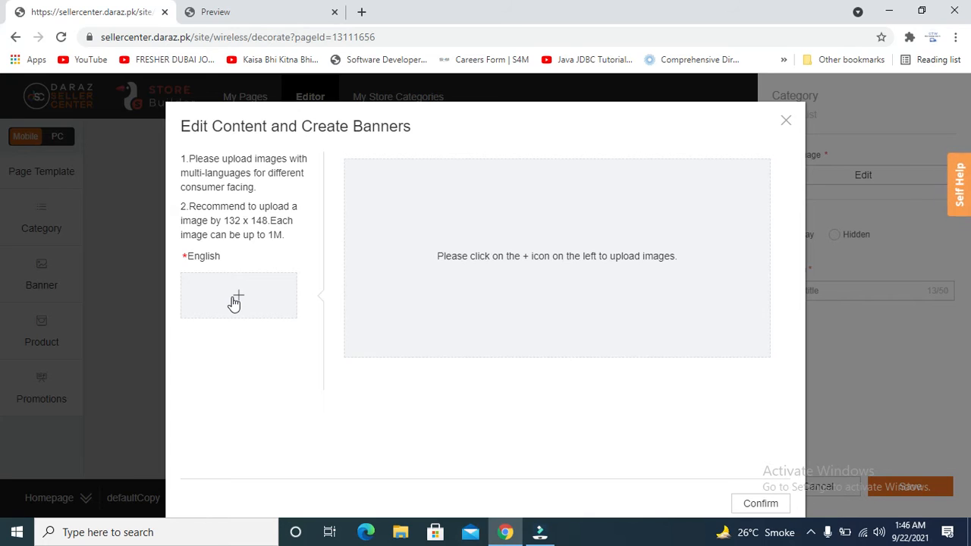
click(246, 294)
click(247, 295)
click(246, 294)
Close the upload dialog, reopen Brand Image editing and open the first slot's image editor.
click(786, 120)
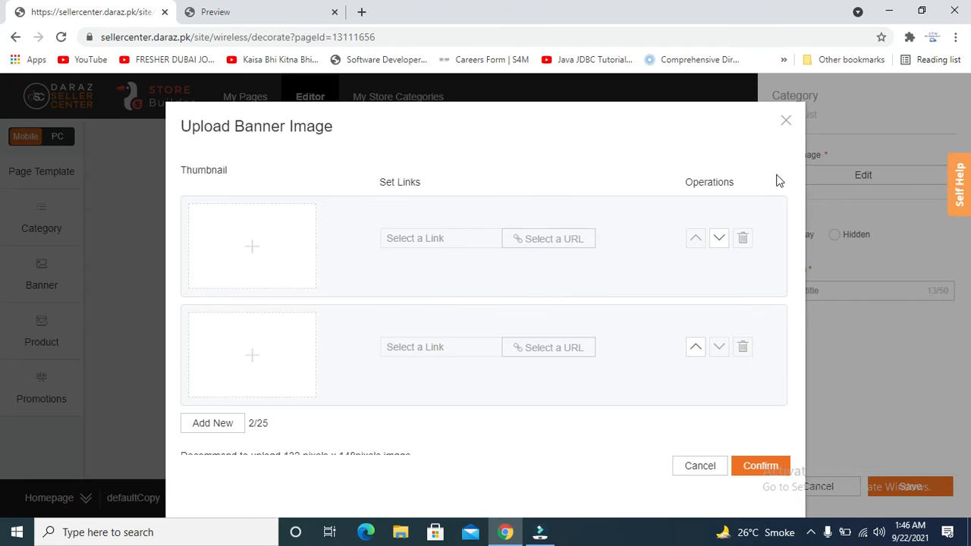
click(786, 123)
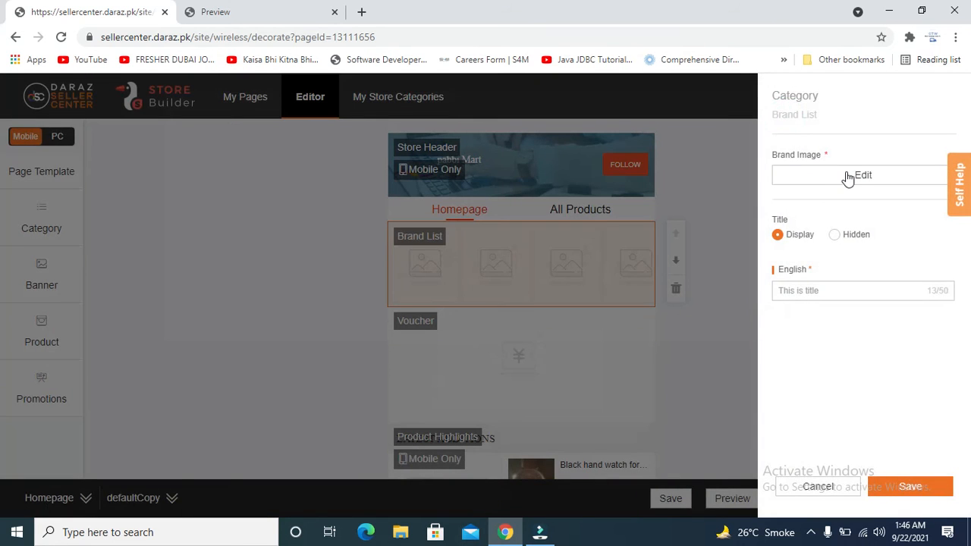
click(847, 176)
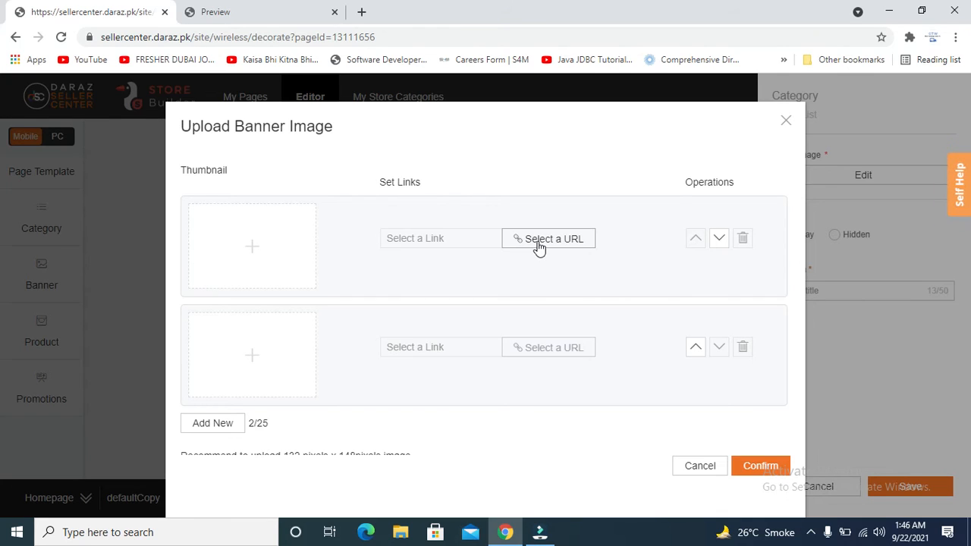
mouse_move(251, 258)
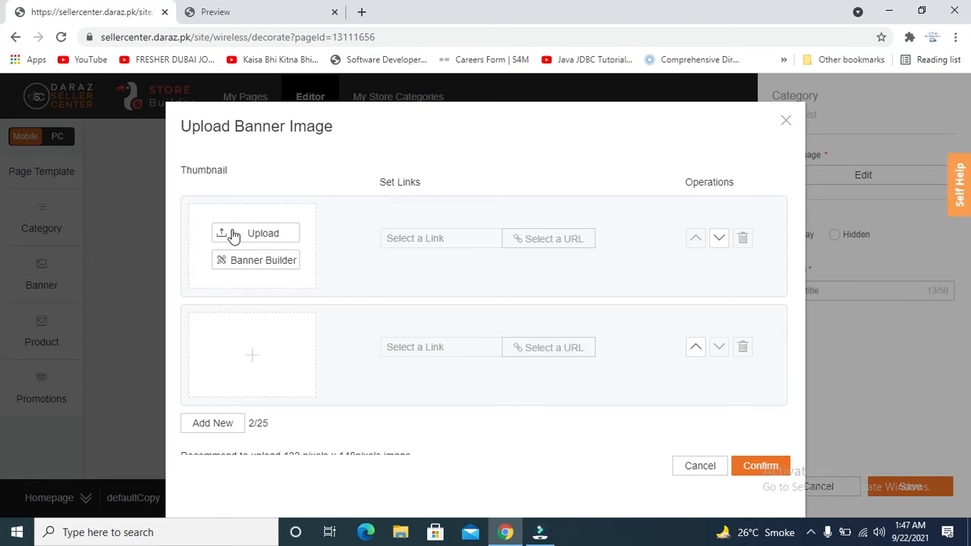
click(232, 234)
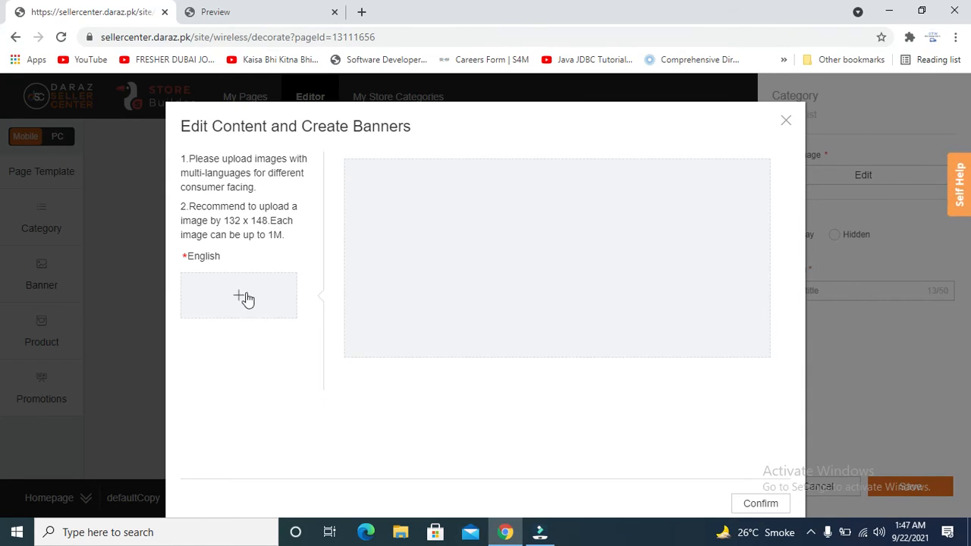
Upload the city road-interchange photo from Pictures into the first slot, cropped to 132 × 148.
click(237, 298)
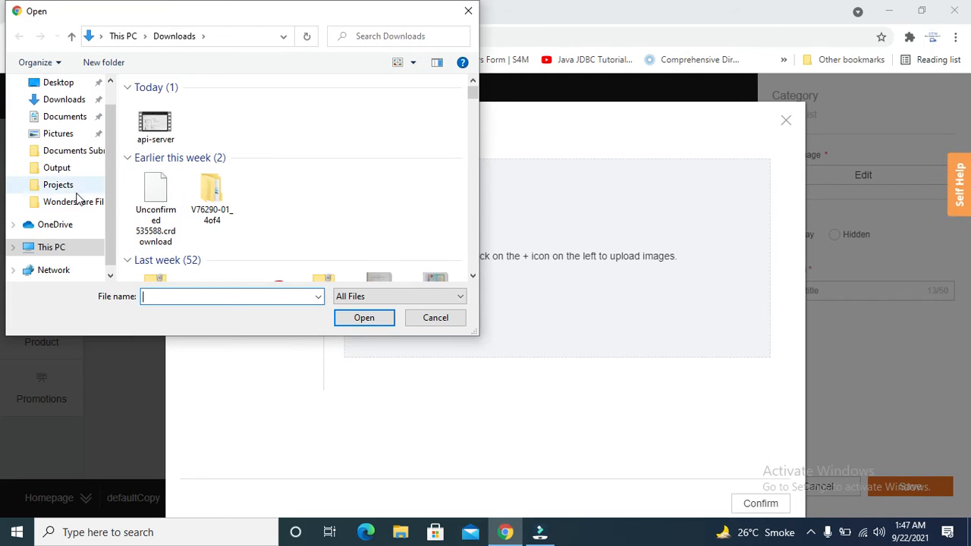
click(54, 137)
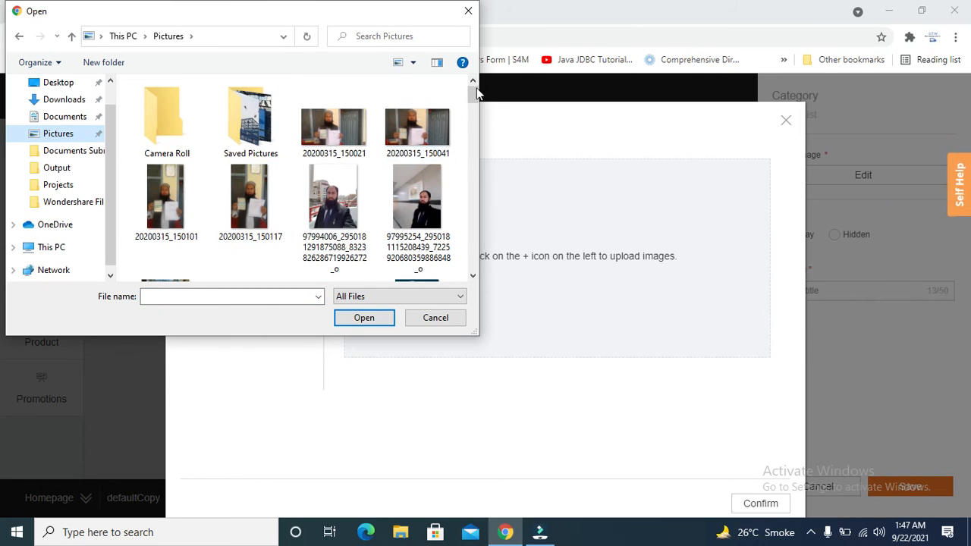
drag(474, 90, 473, 129)
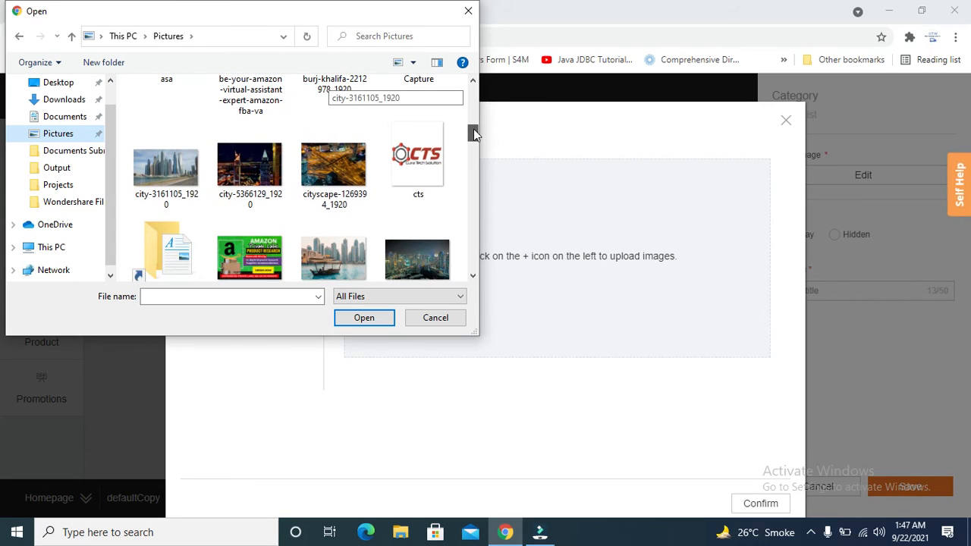
click(364, 317)
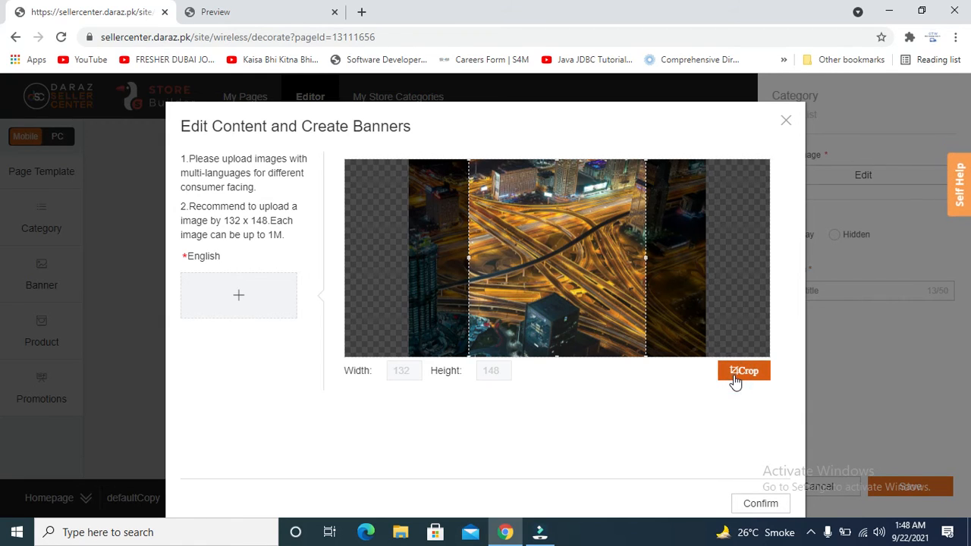
click(760, 505)
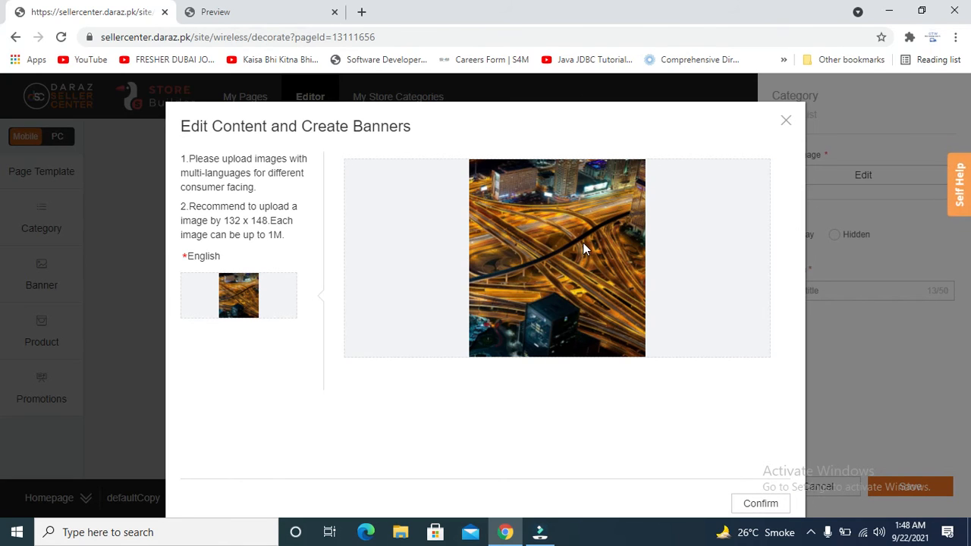
click(745, 506)
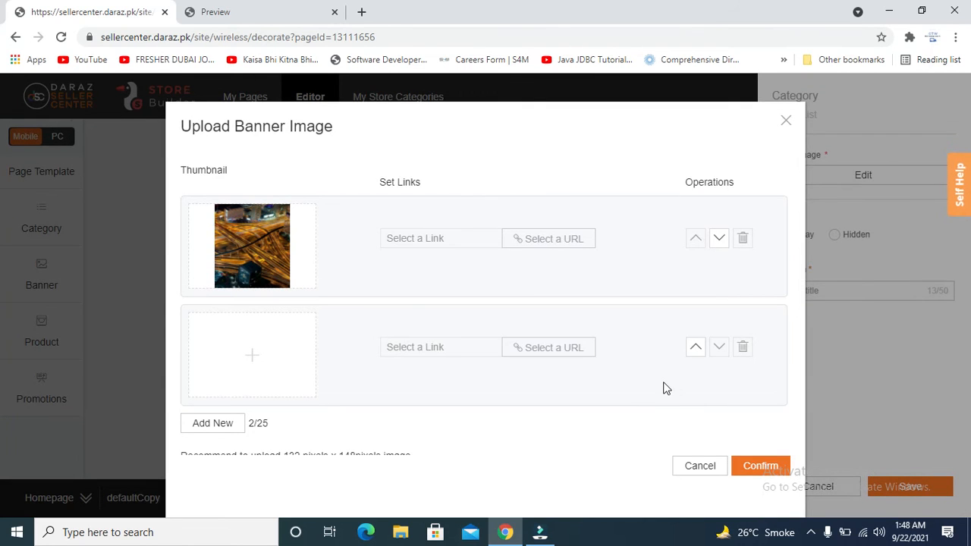
Attempt saving the brand images and deleting the empty second slot, then open the second slot's editor.
click(760, 466)
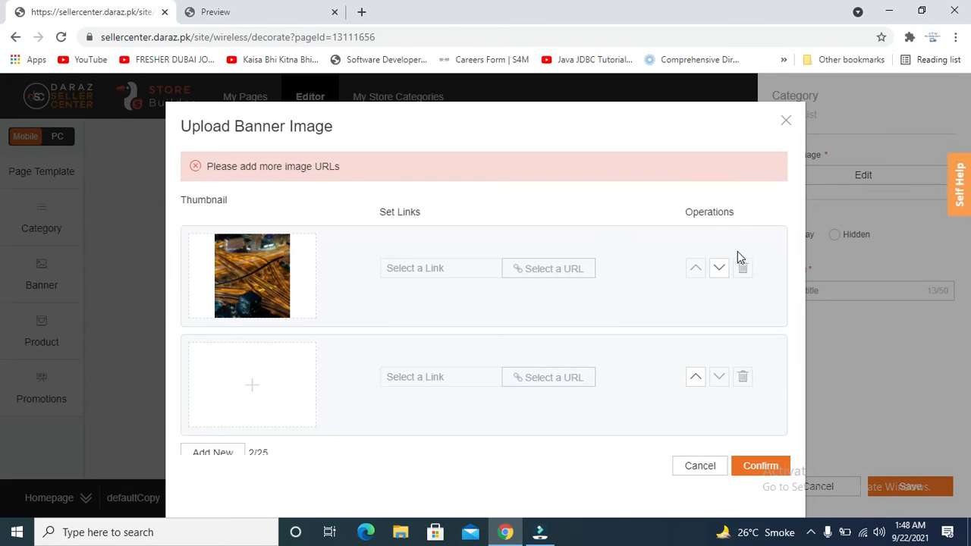
click(748, 386)
click(743, 385)
click(745, 379)
click(745, 379)
mouse_move(264, 283)
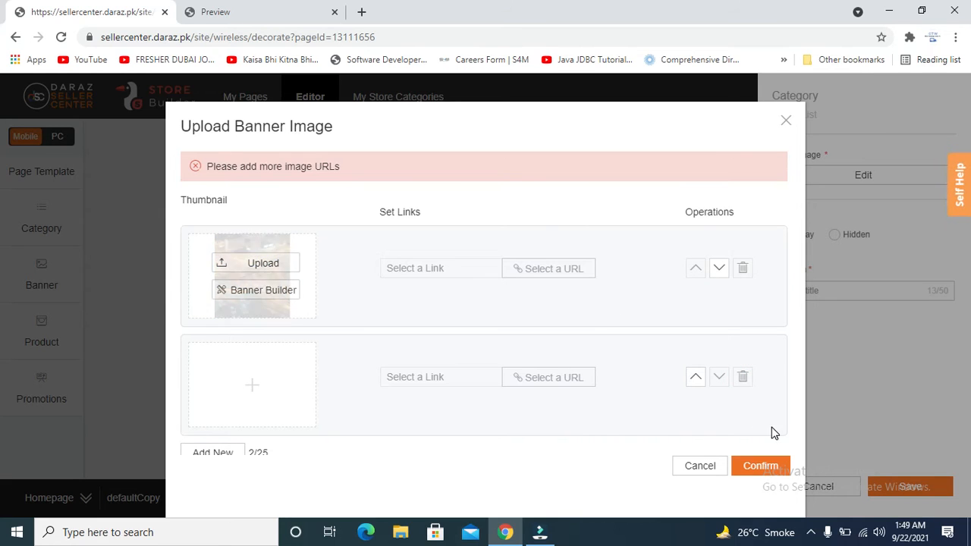
click(743, 381)
click(759, 468)
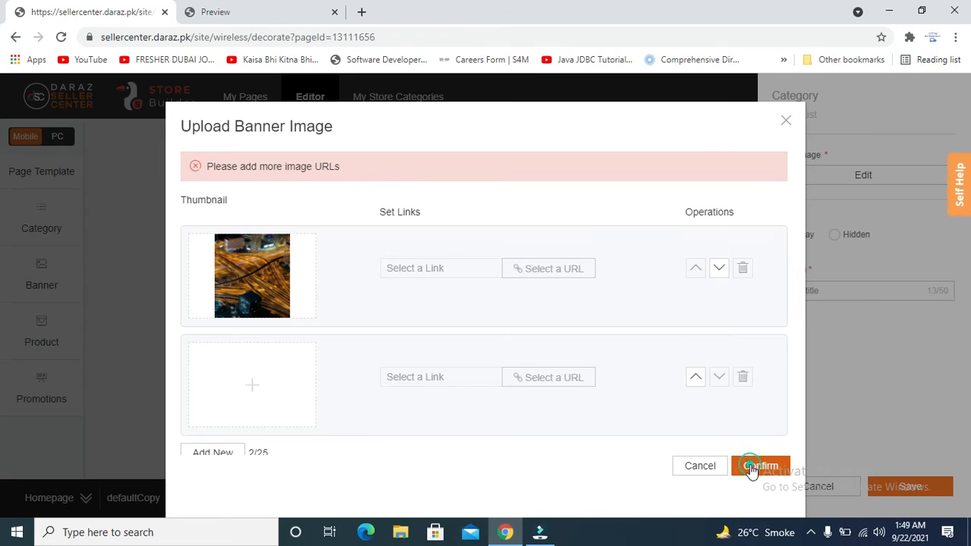
mouse_move(260, 399)
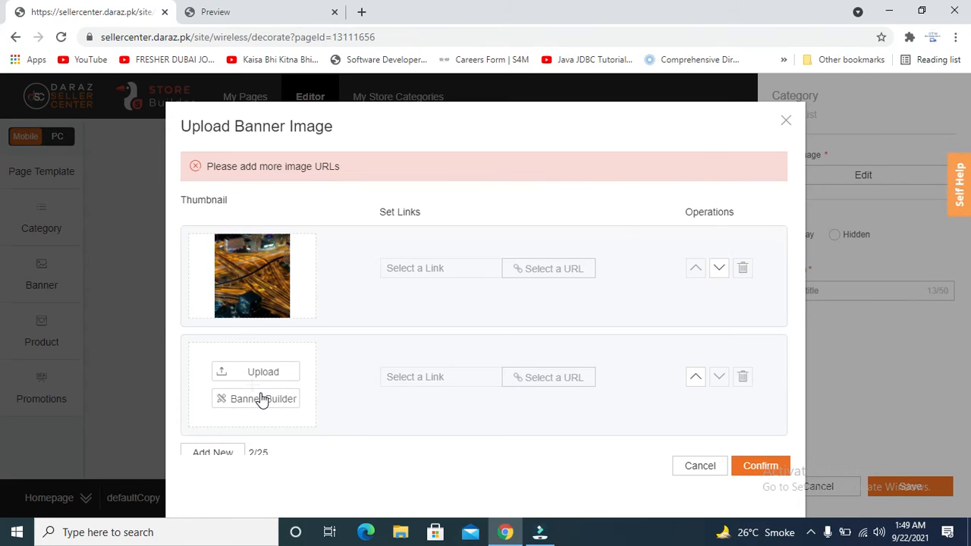
click(254, 373)
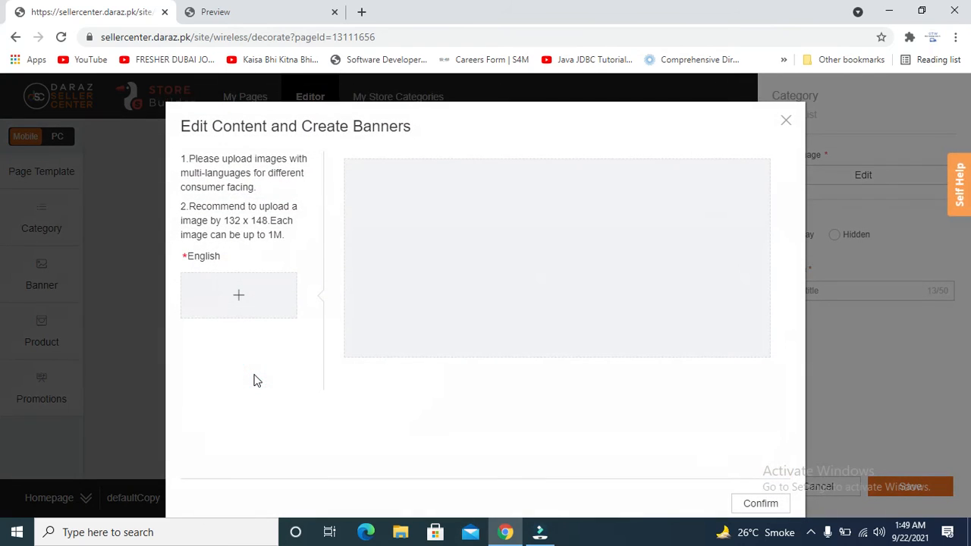
Upload the Amazon Private Label Product Research image into the second slot, cropped to 132 × 148.
click(242, 313)
click(243, 304)
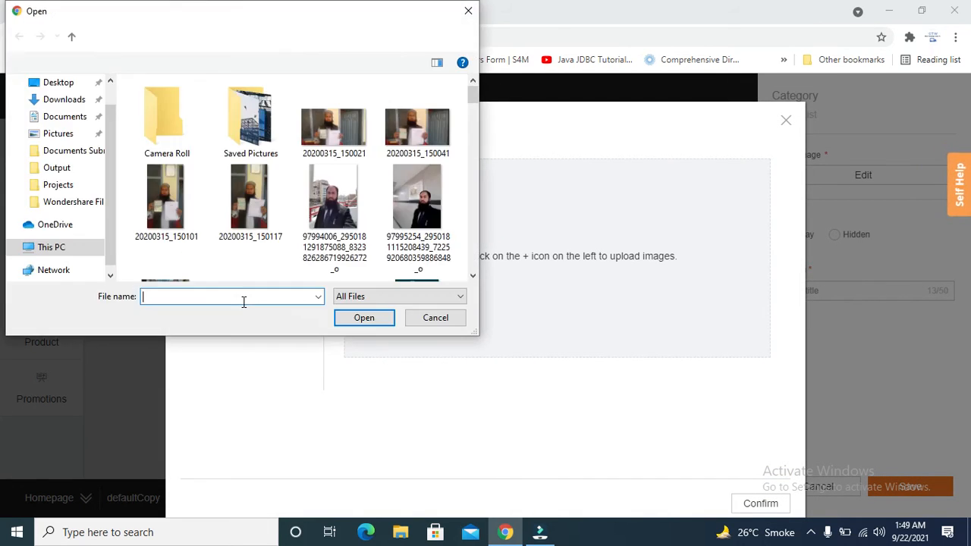
scroll(474, 278, down, 5)
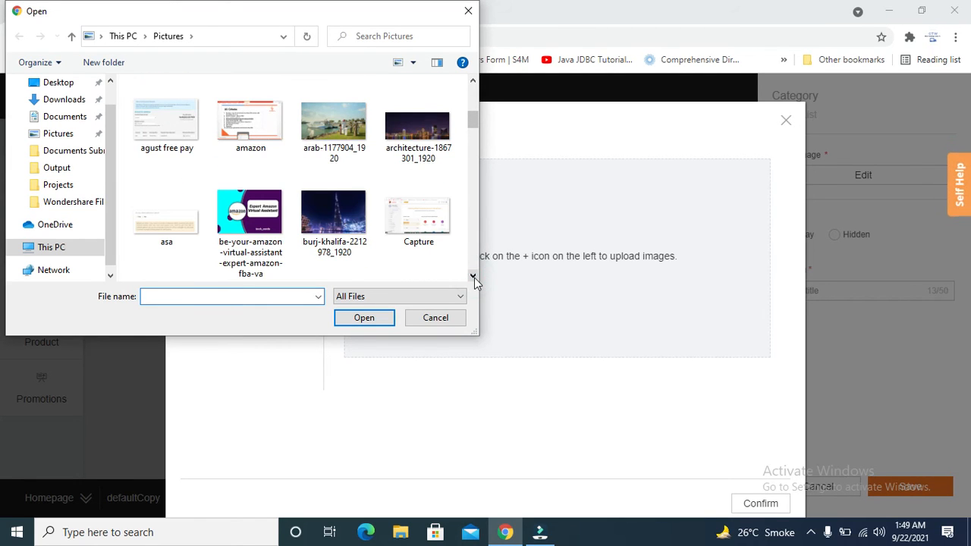
scroll(474, 277, down, 3)
click(267, 220)
click(379, 323)
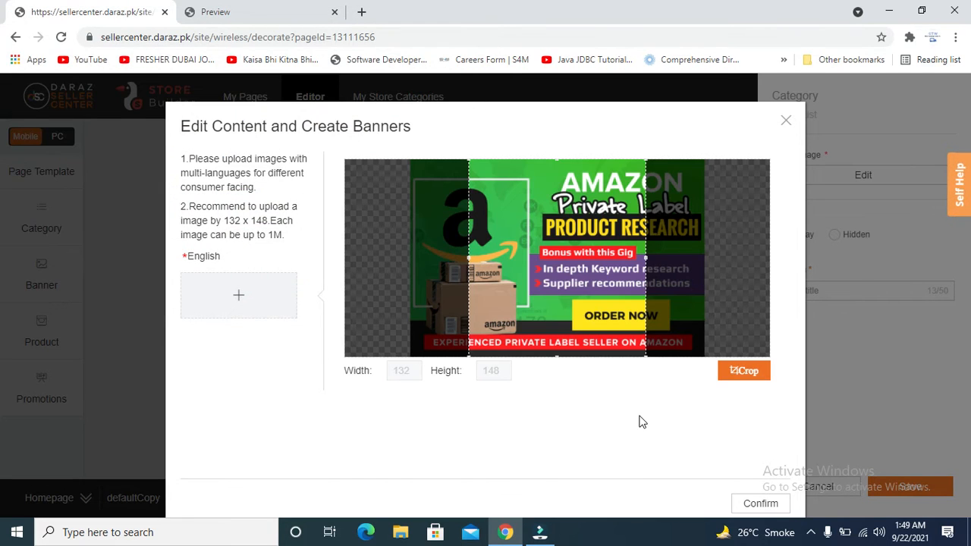
click(765, 511)
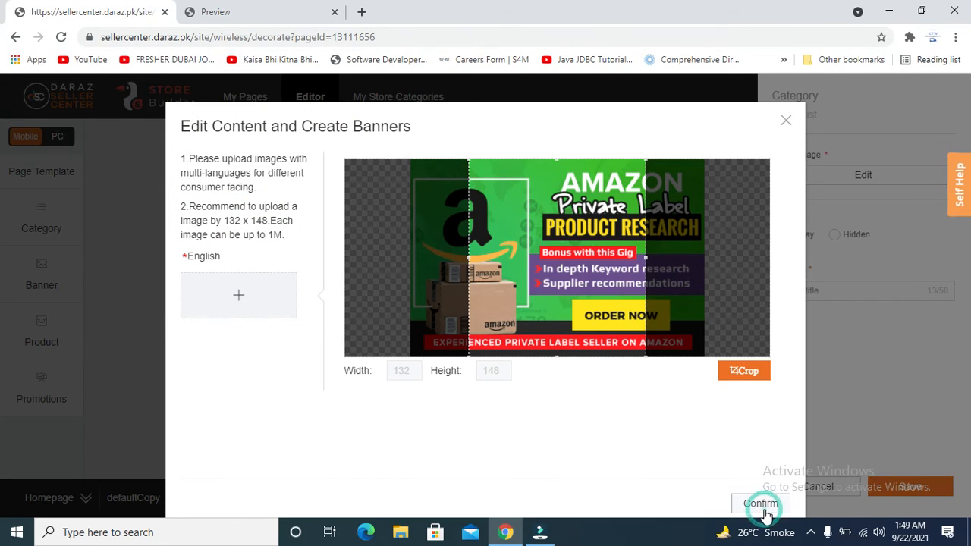
click(755, 505)
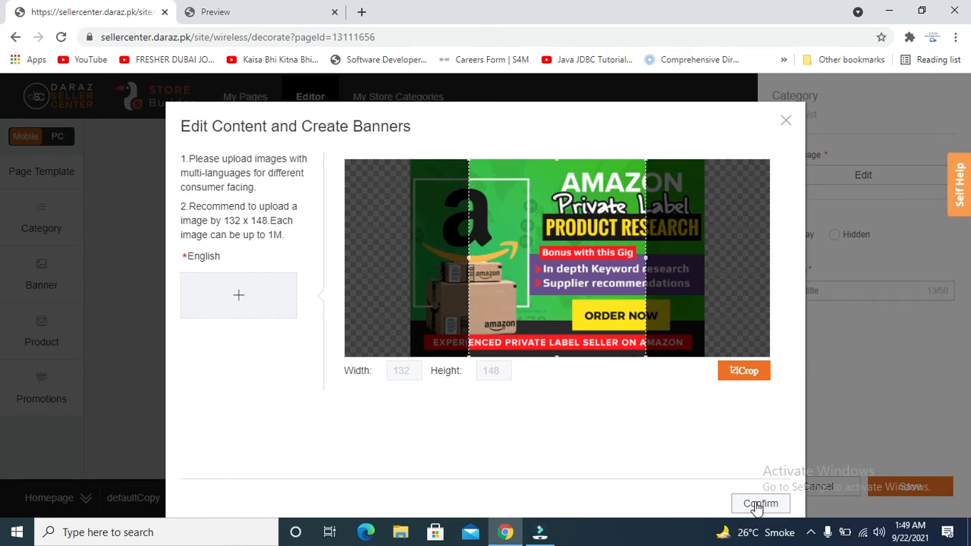
click(749, 370)
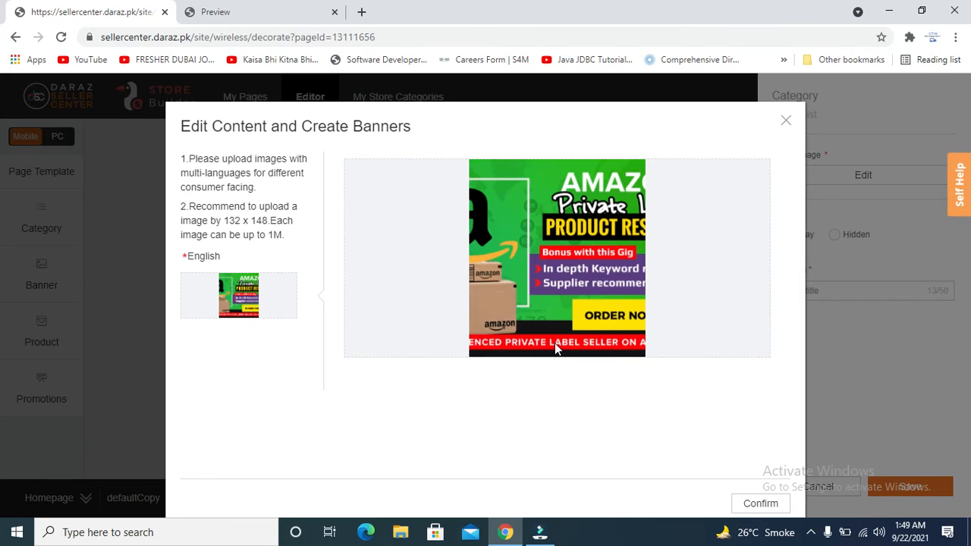
click(749, 502)
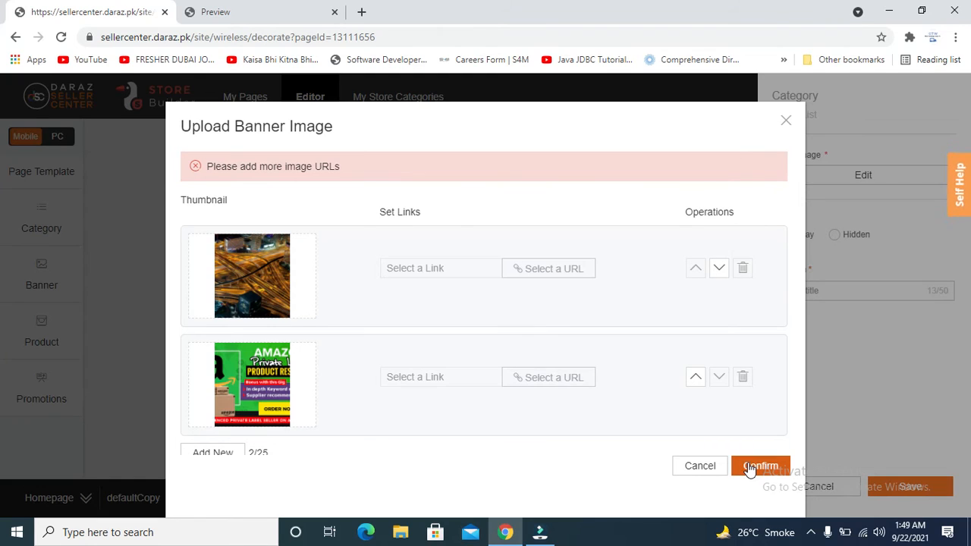
click(749, 467)
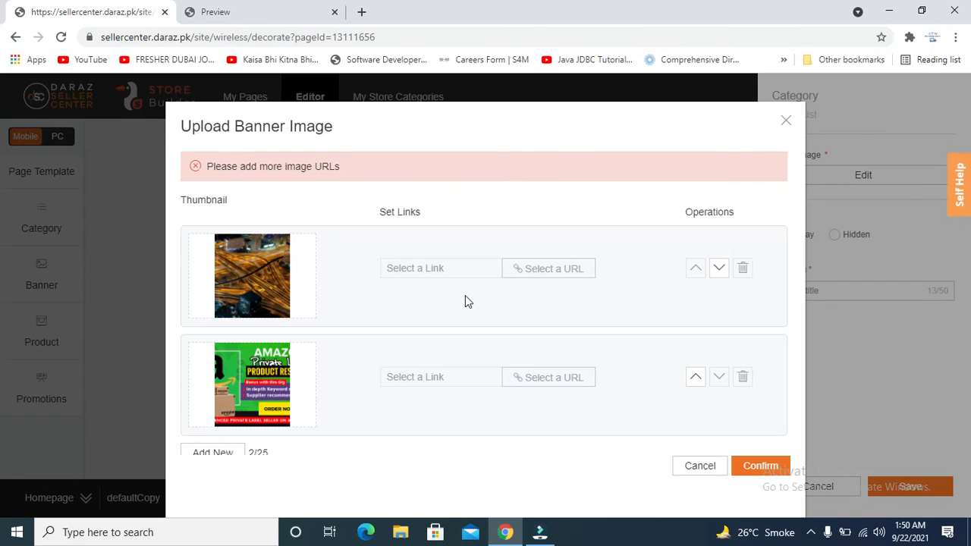
click(743, 381)
click(744, 379)
click(754, 467)
click(753, 467)
click(754, 467)
click(752, 466)
mouse_move(447, 273)
mouse_move(444, 377)
click(510, 418)
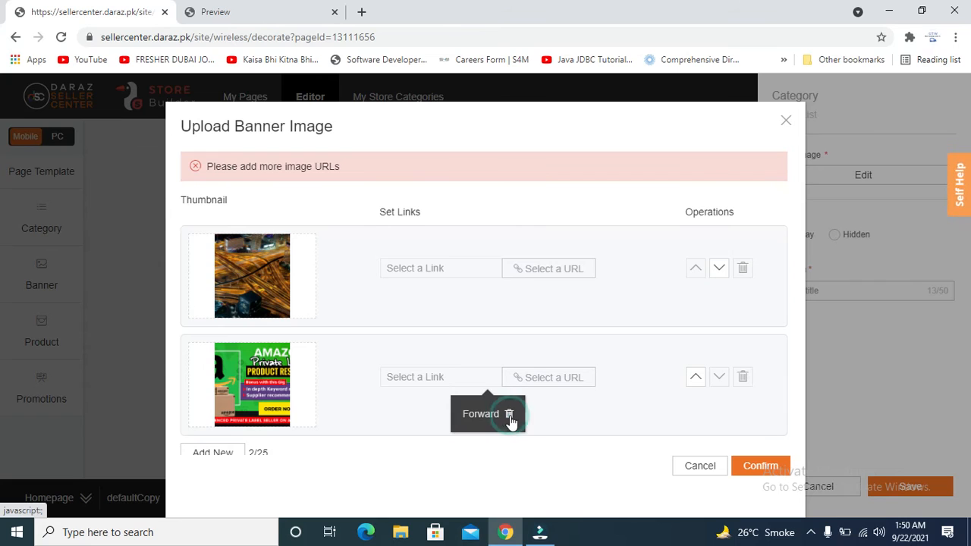
click(756, 474)
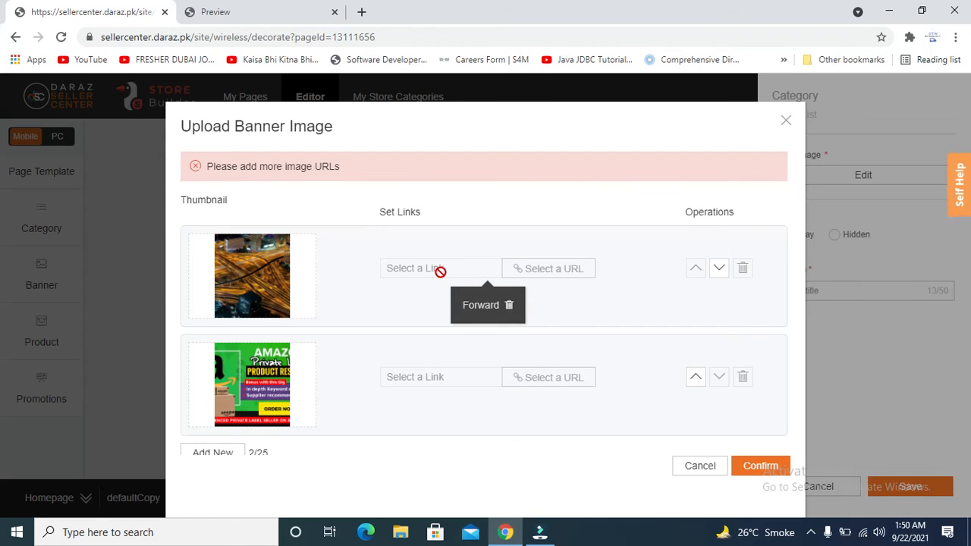
mouse_move(275, 293)
click(255, 265)
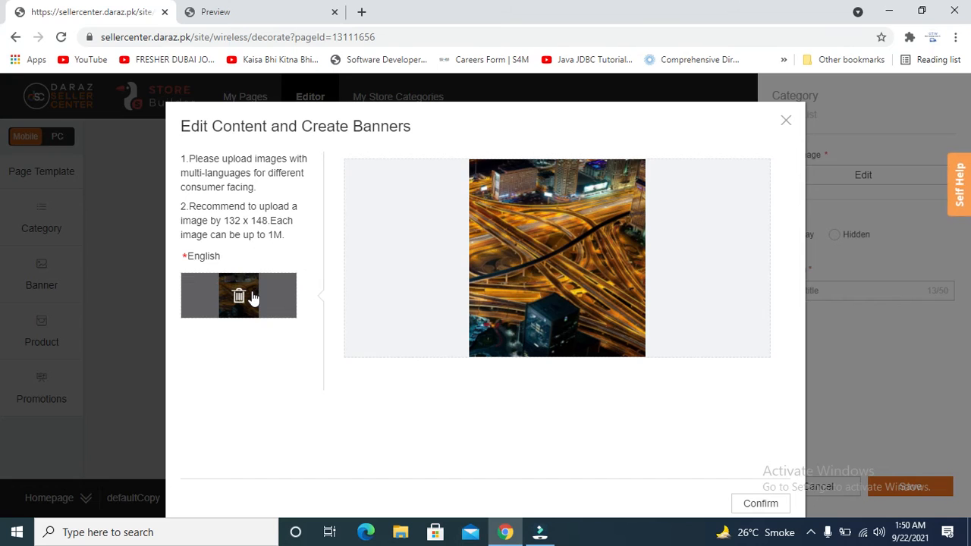
click(760, 503)
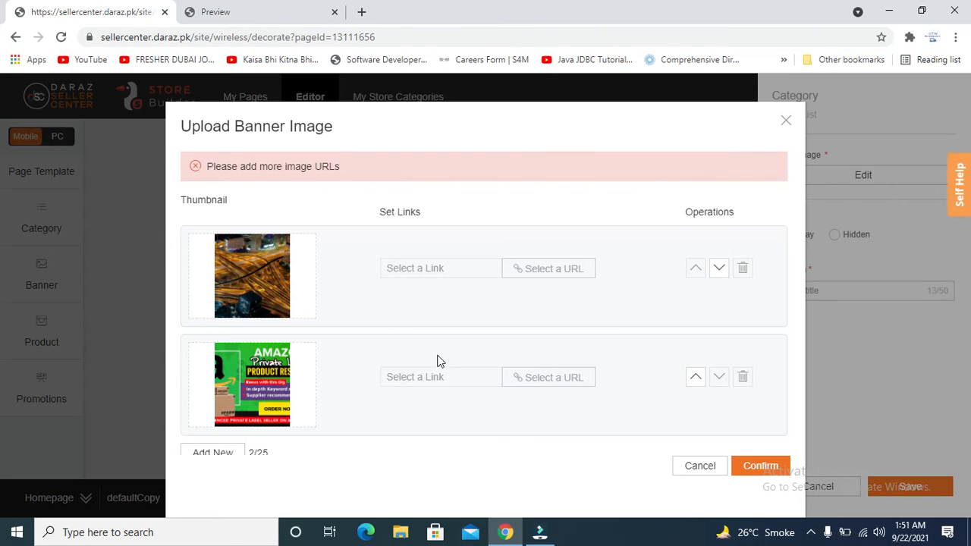
click(556, 275)
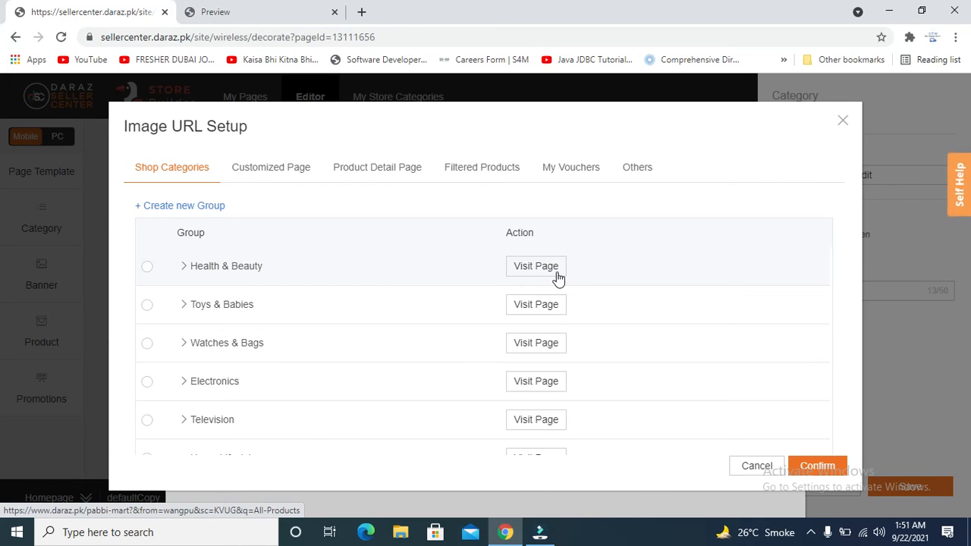
click(741, 465)
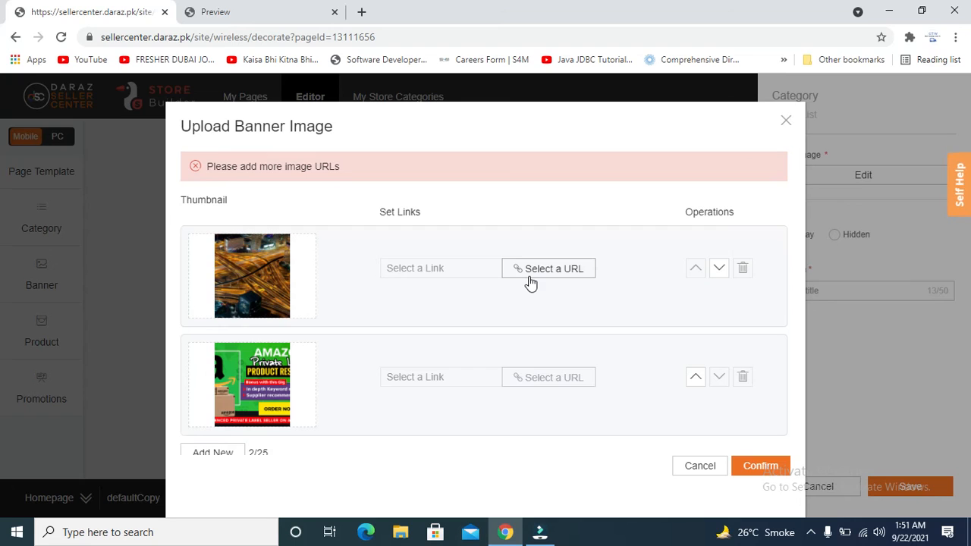
Open Image URL Setup for the first brand image on its Shop Categories tab.
mouse_move(276, 284)
click(537, 273)
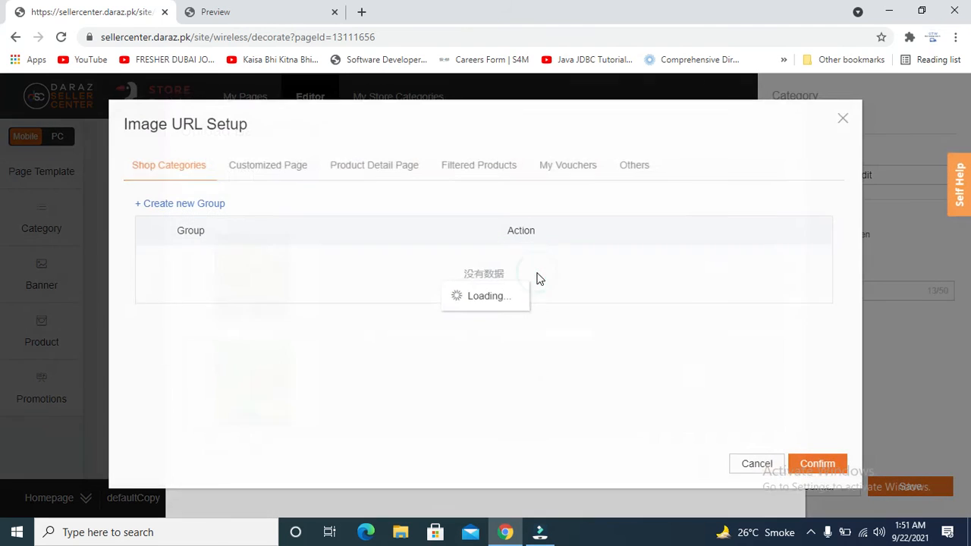
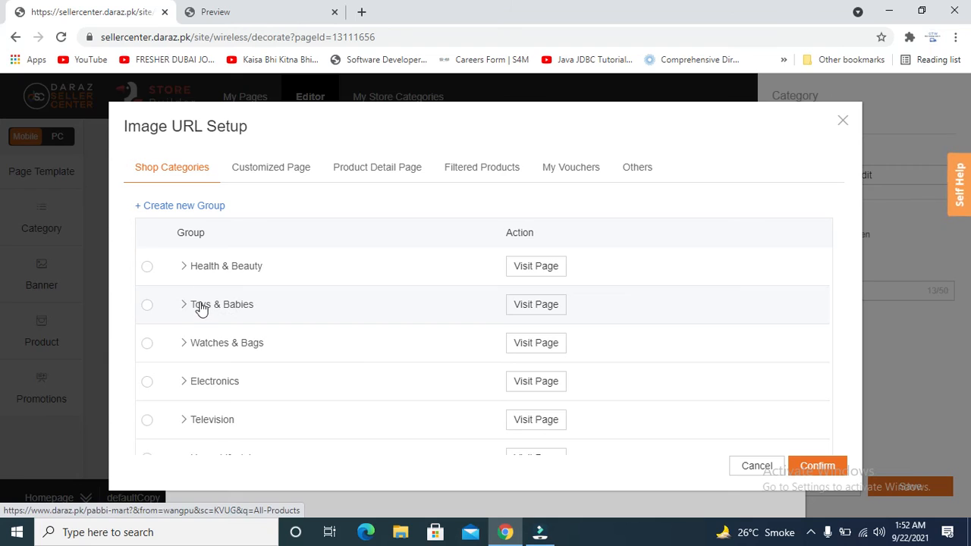
Link the first brand image to Health & Beauty, then browse link types for the second image.
click(147, 269)
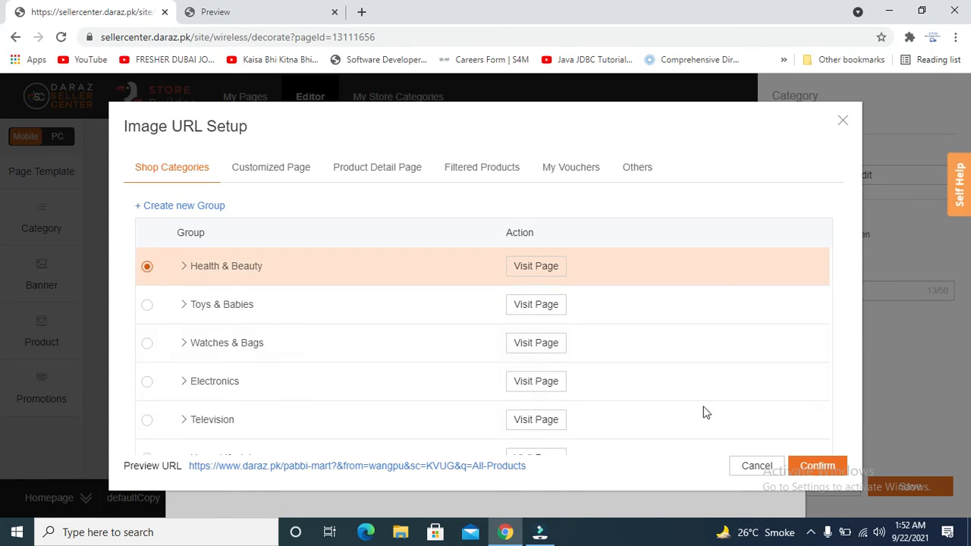
click(814, 465)
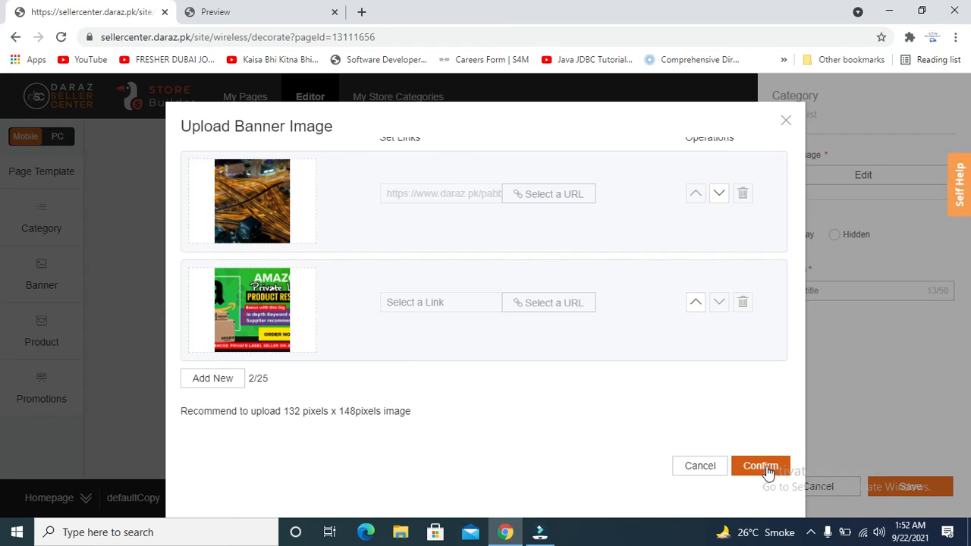
click(547, 303)
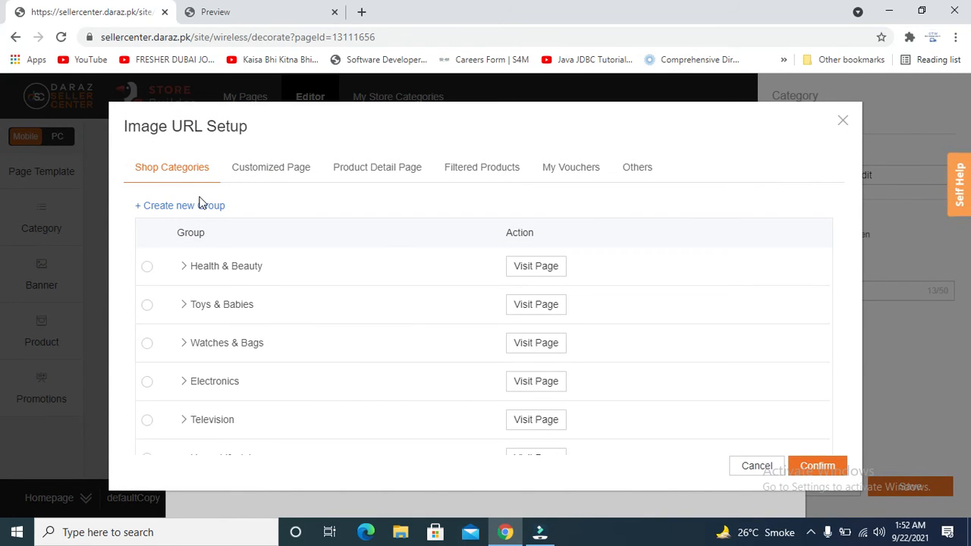
click(266, 176)
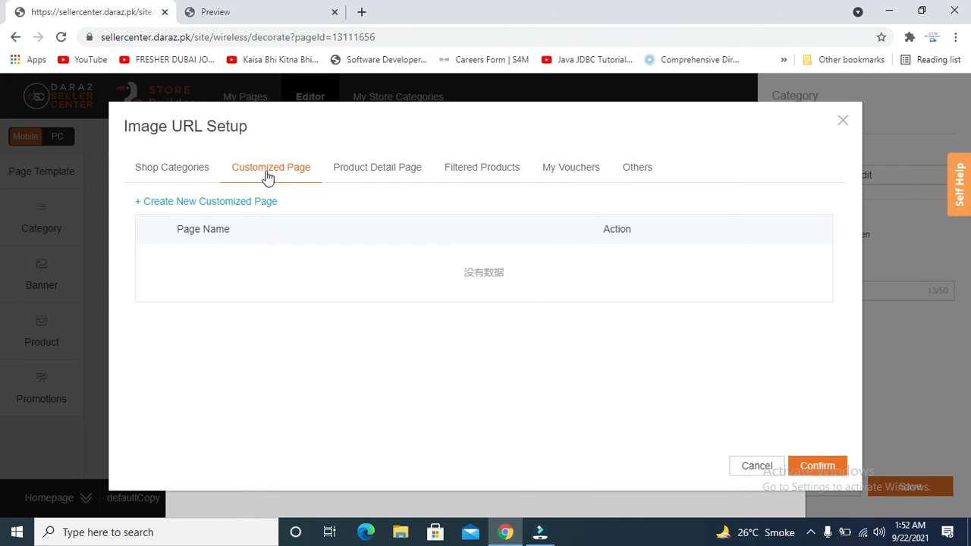
click(366, 174)
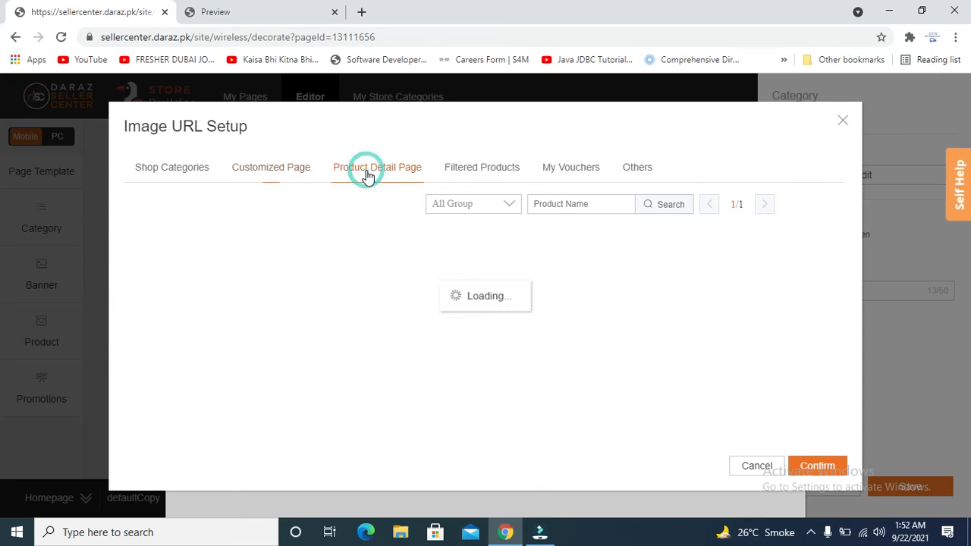
click(477, 168)
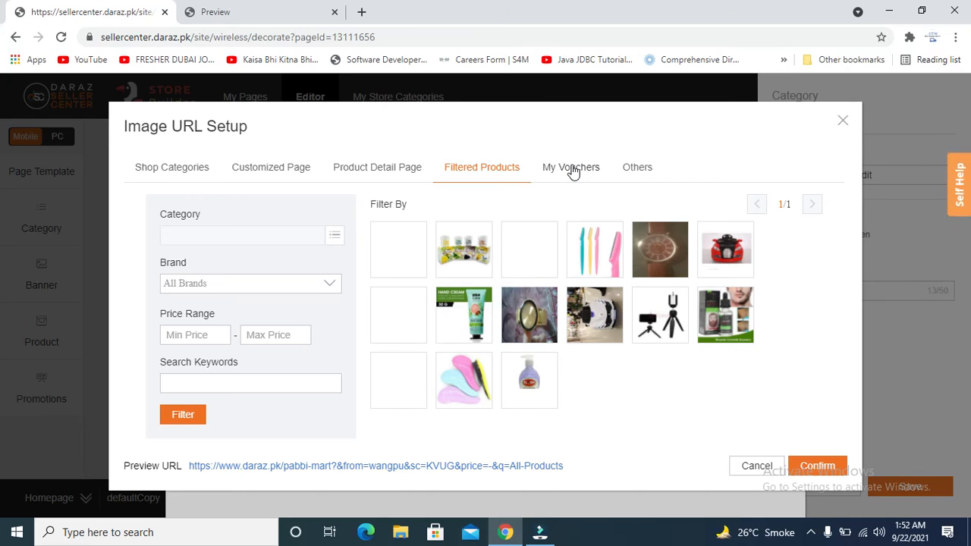
click(640, 168)
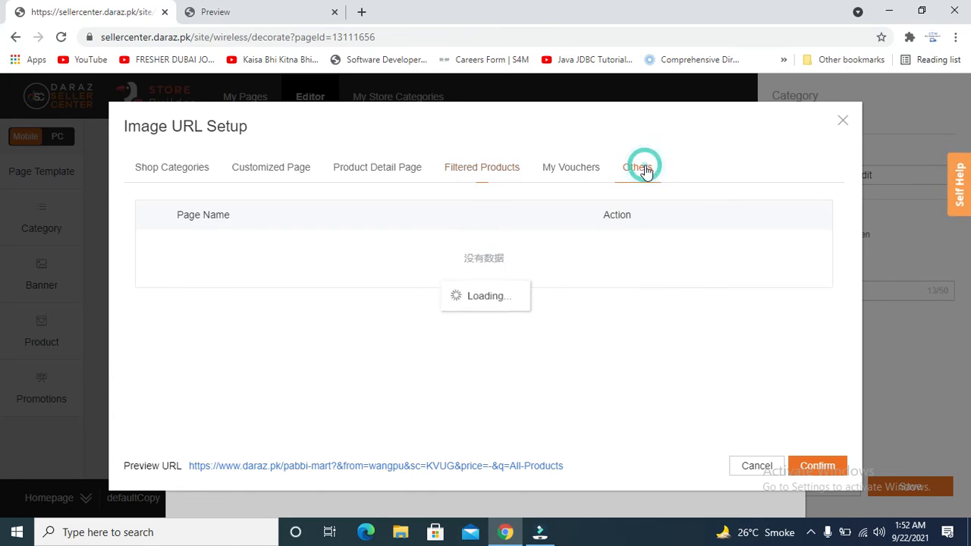
click(559, 169)
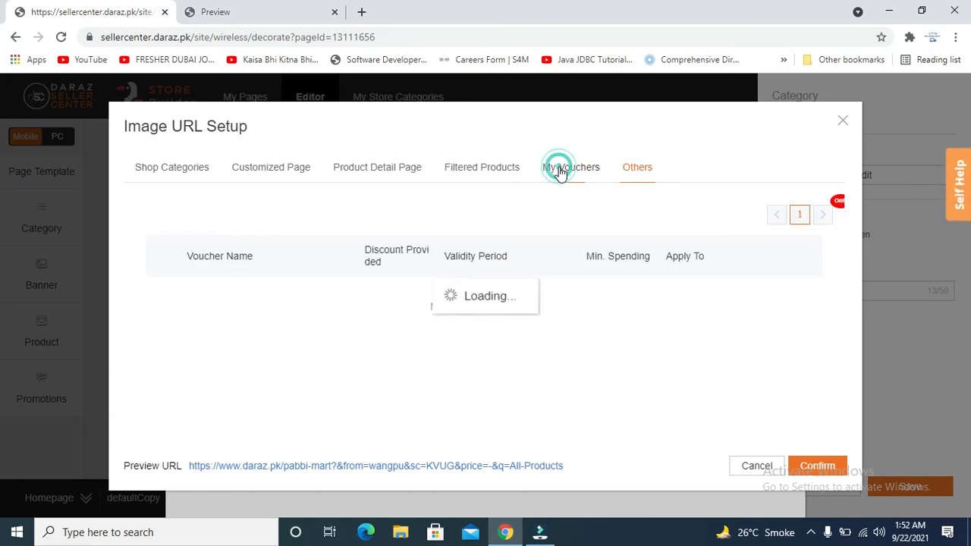
click(180, 170)
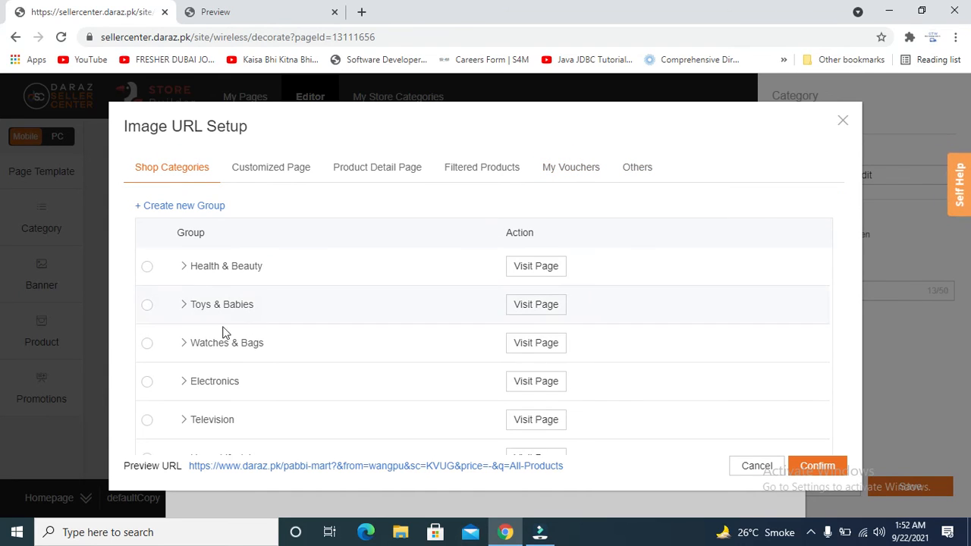
Link the second brand image to Watches & Bags and confirm both images.
click(147, 342)
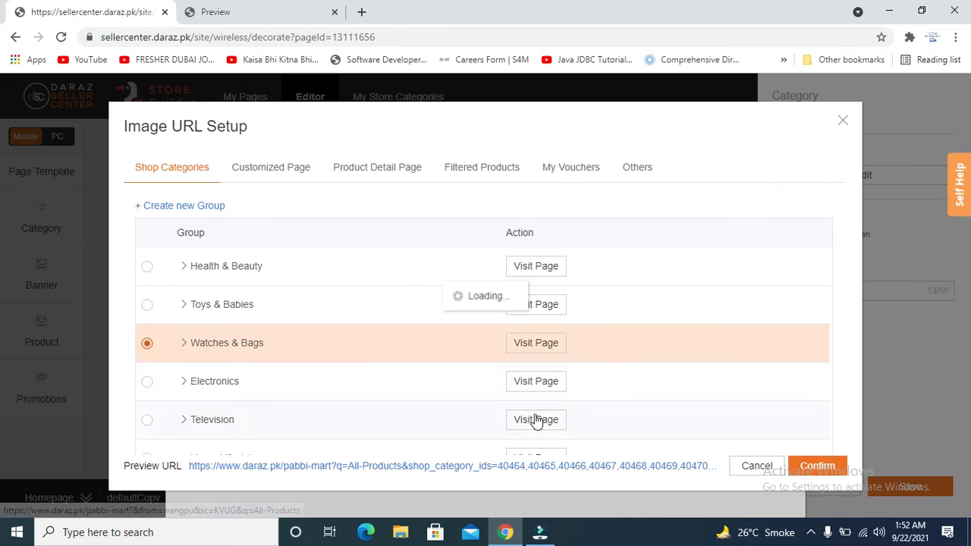
click(805, 469)
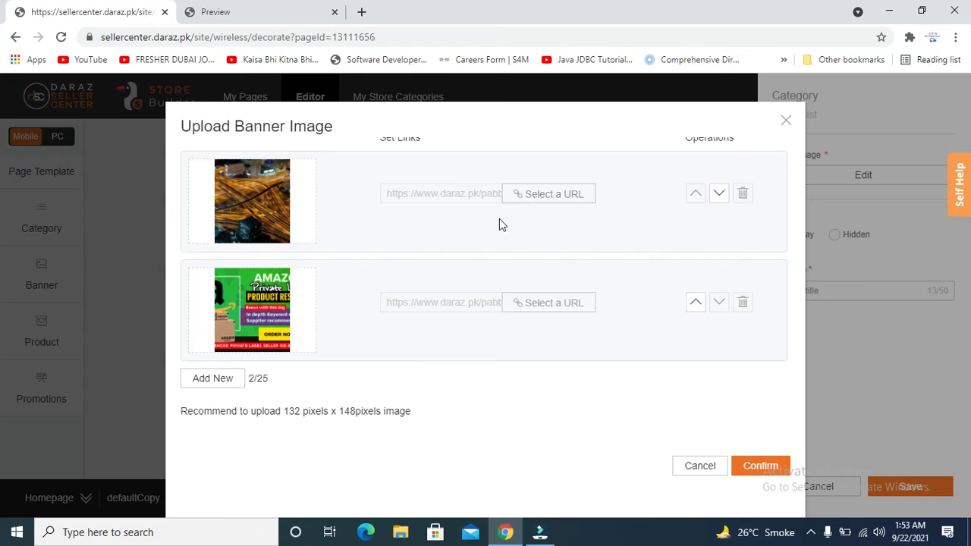
click(741, 467)
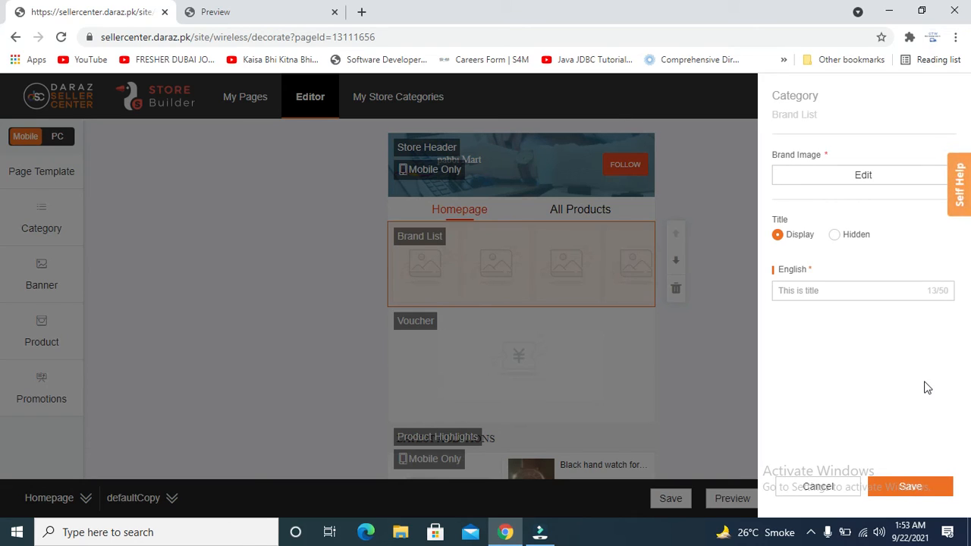
Save the Brand List settings so both brand images appear on the mobile canvas.
click(908, 489)
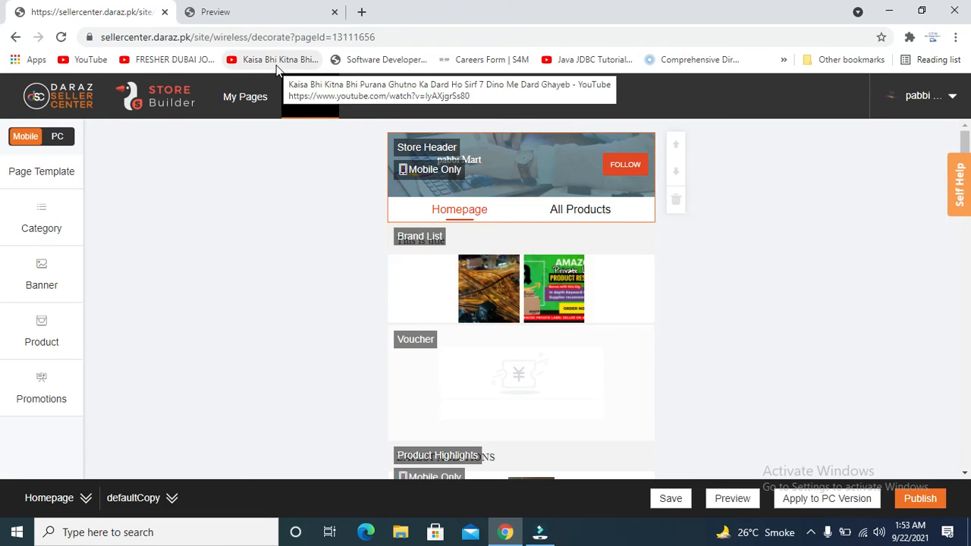
click(212, 11)
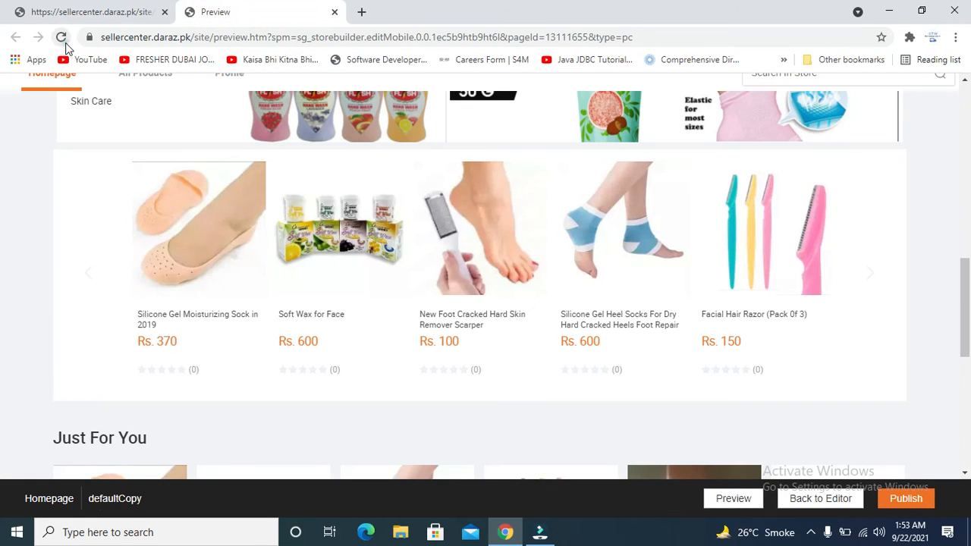
click(61, 36)
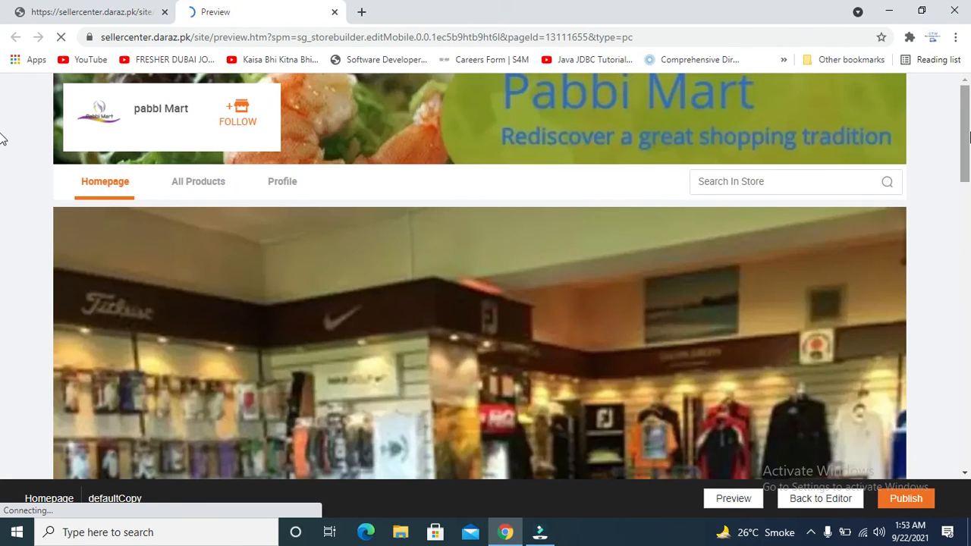
drag(969, 137, 957, 106)
click(104, 13)
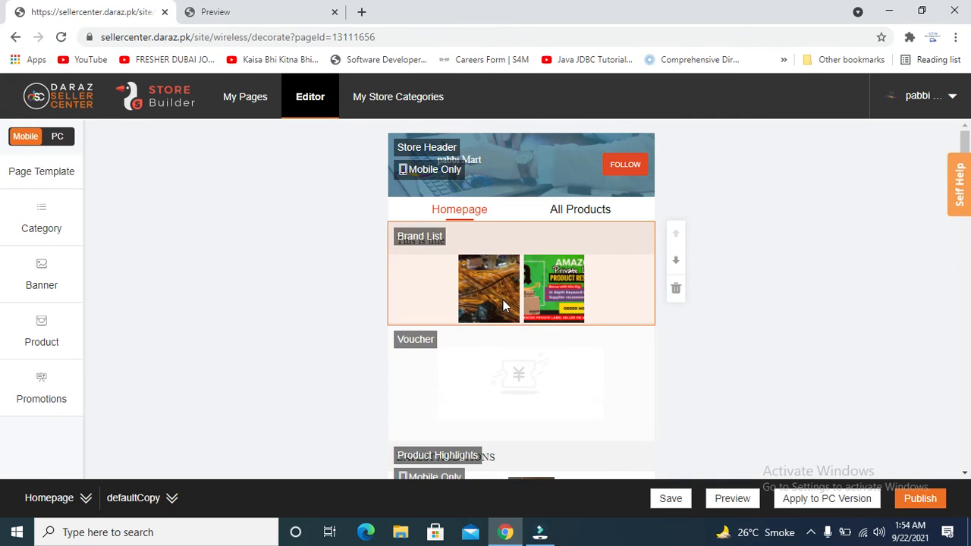
mouse_move(727, 505)
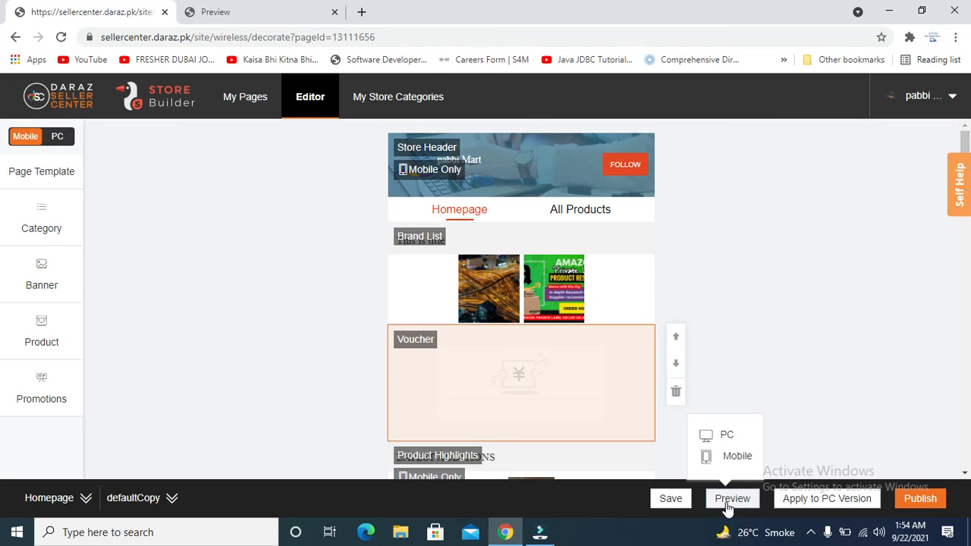
Open the desktop store preview, close the duplicate page, and scroll through the preview.
click(721, 440)
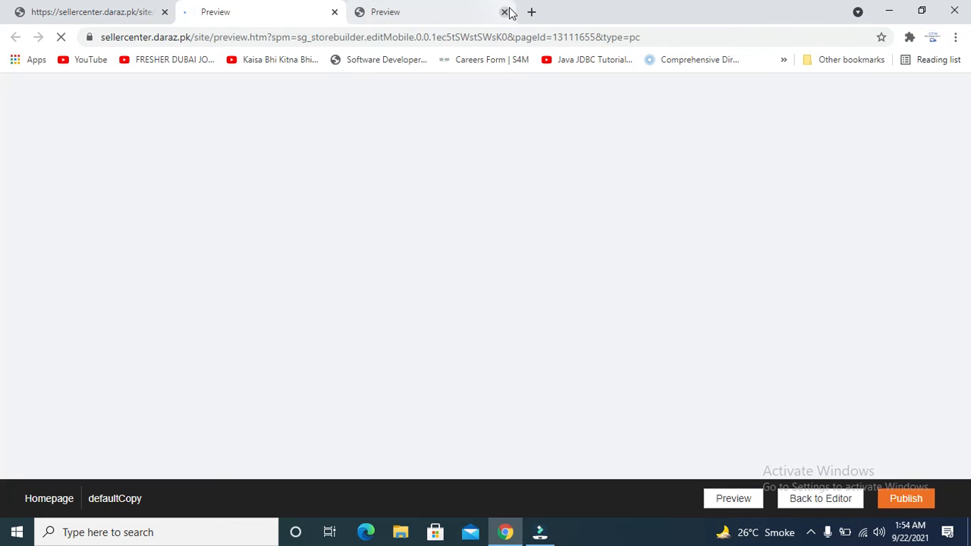
click(505, 12)
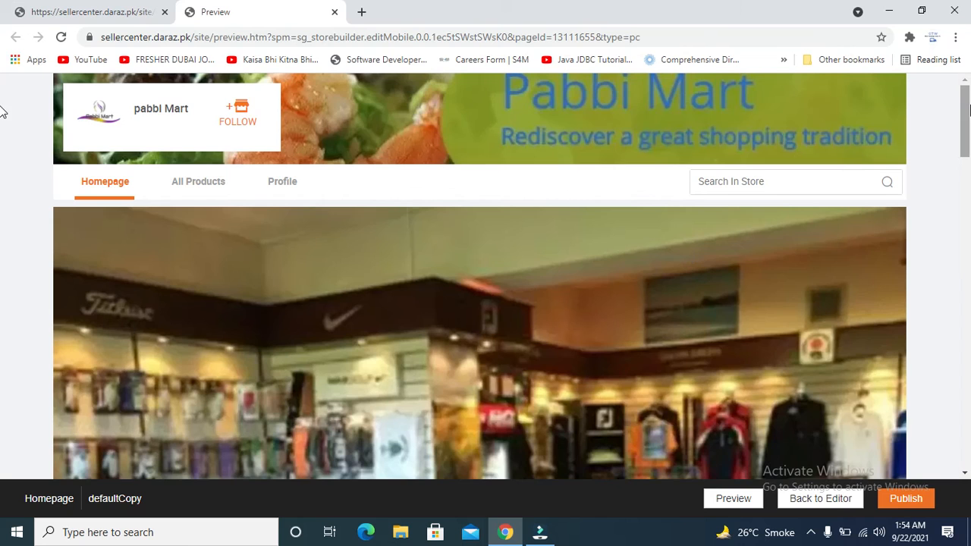
scroll(1, 151, down, 5)
scroll(1, 204, down, 8)
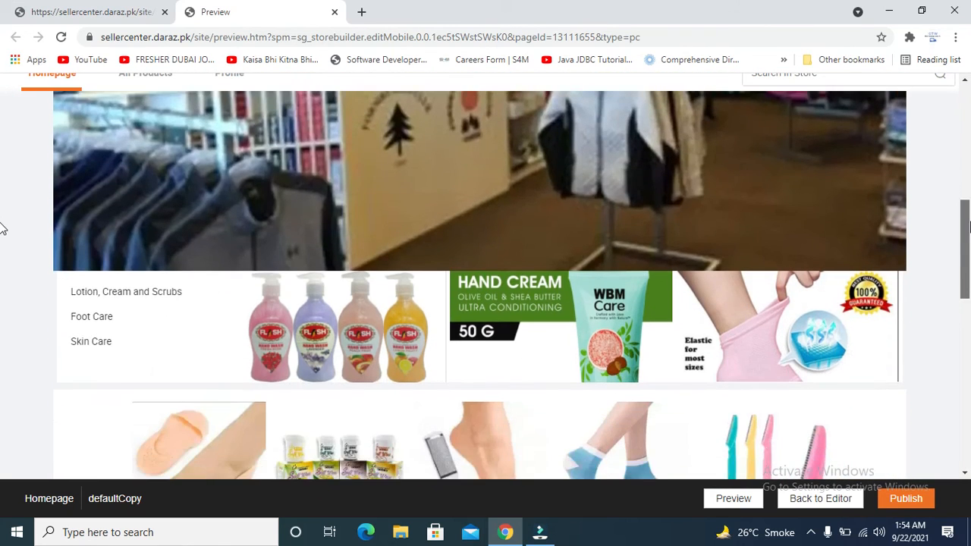
scroll(1, 379, down, 3)
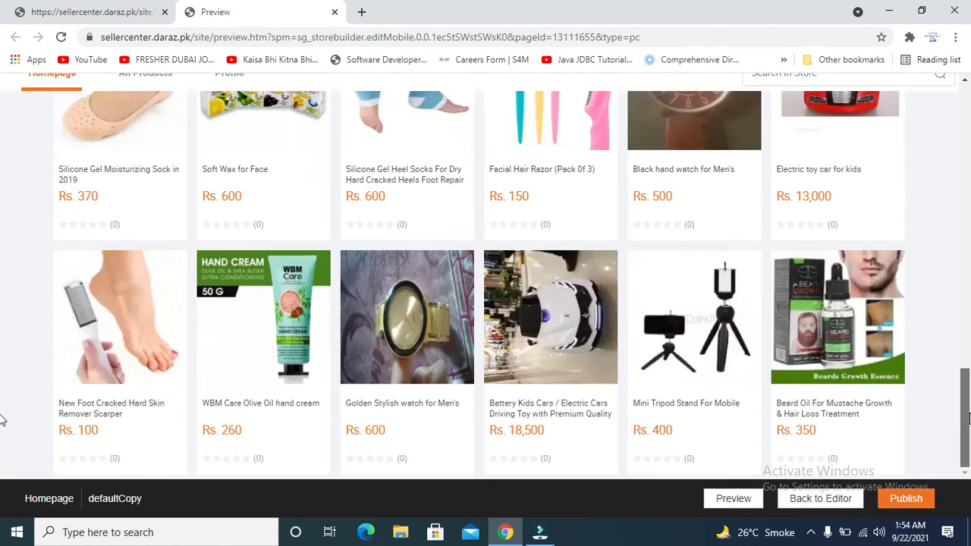
scroll(940, 303, up, 6)
scroll(947, 250, up, 4)
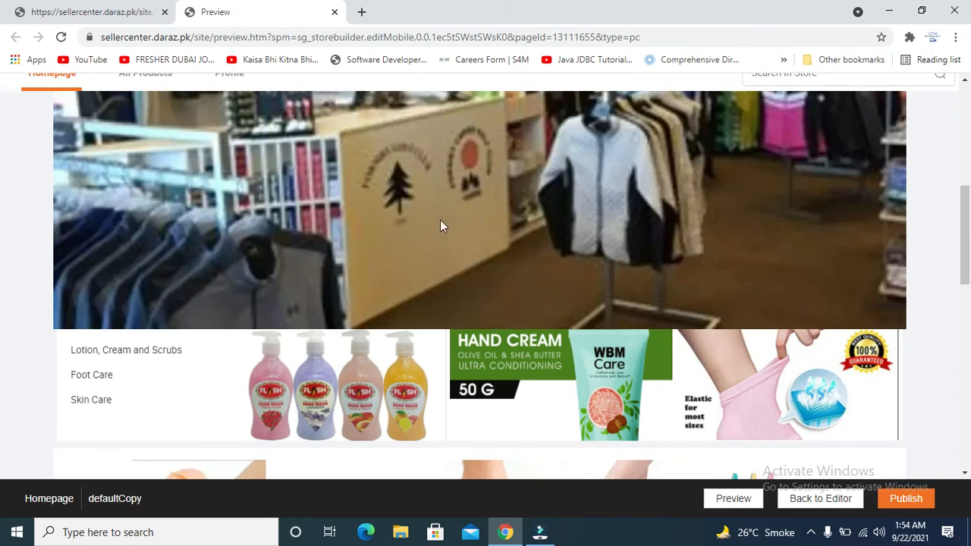
scroll(2, 227, down, 2)
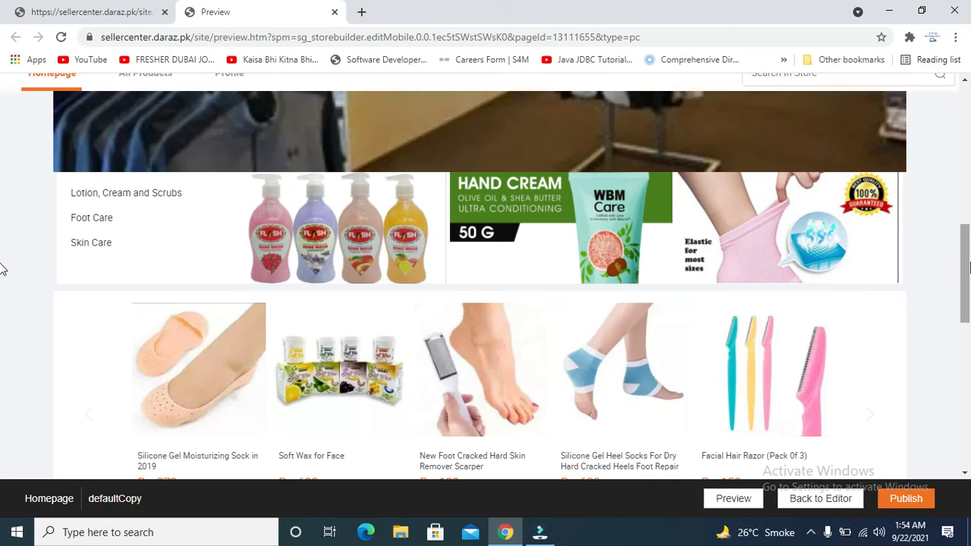
scroll(1, 270, down, 3)
scroll(2, 343, down, 4)
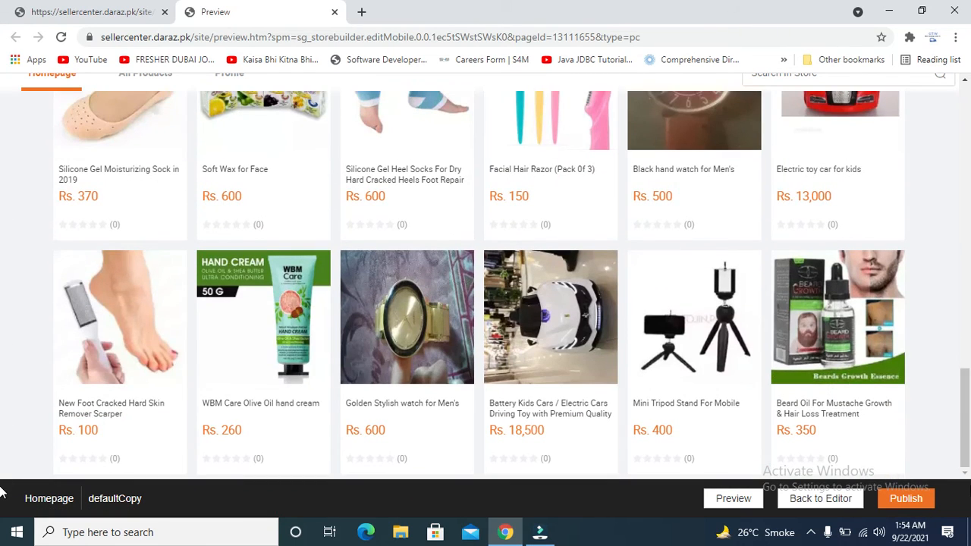
scroll(2, 451, up, 5)
scroll(2, 296, up, 10)
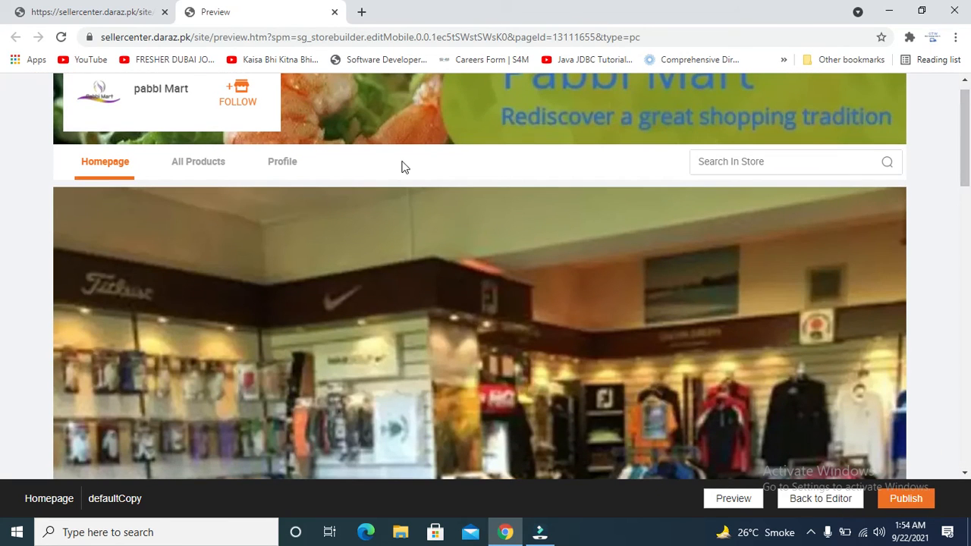
Try the store's All Products page, then return to the Store Builder editor.
click(185, 164)
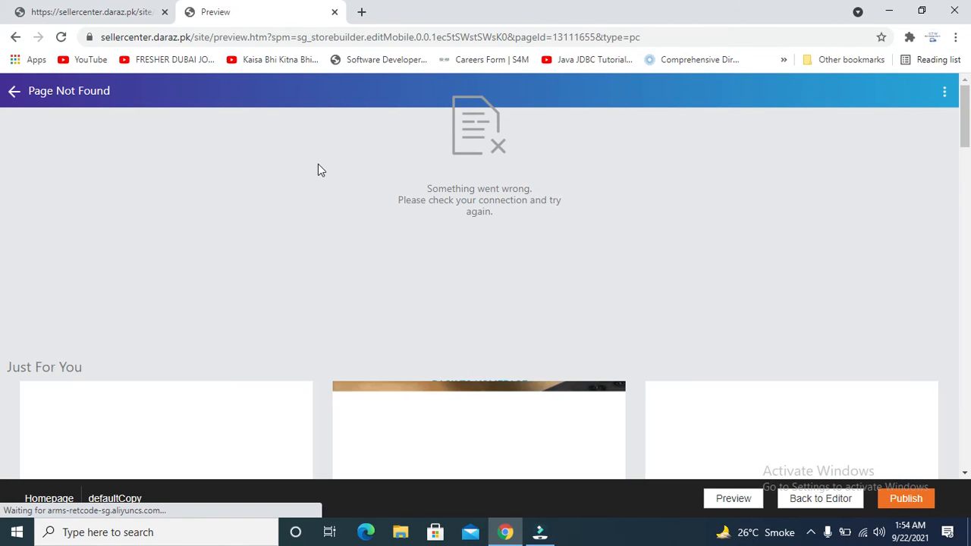
click(14, 37)
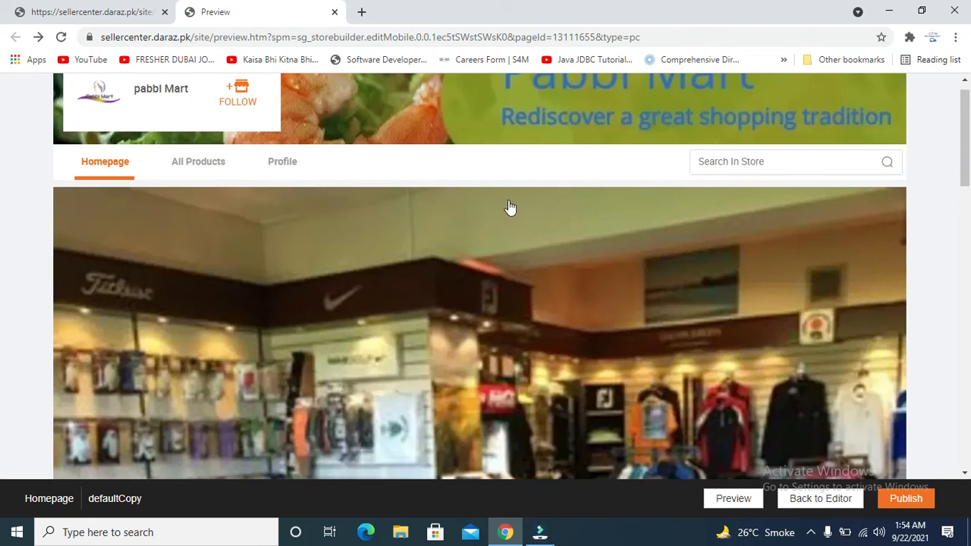
click(141, 7)
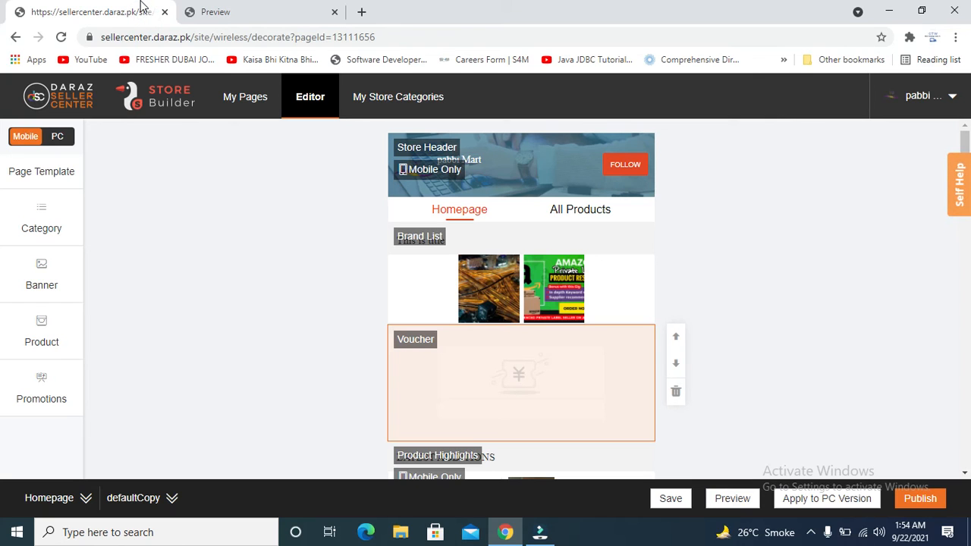
click(288, 7)
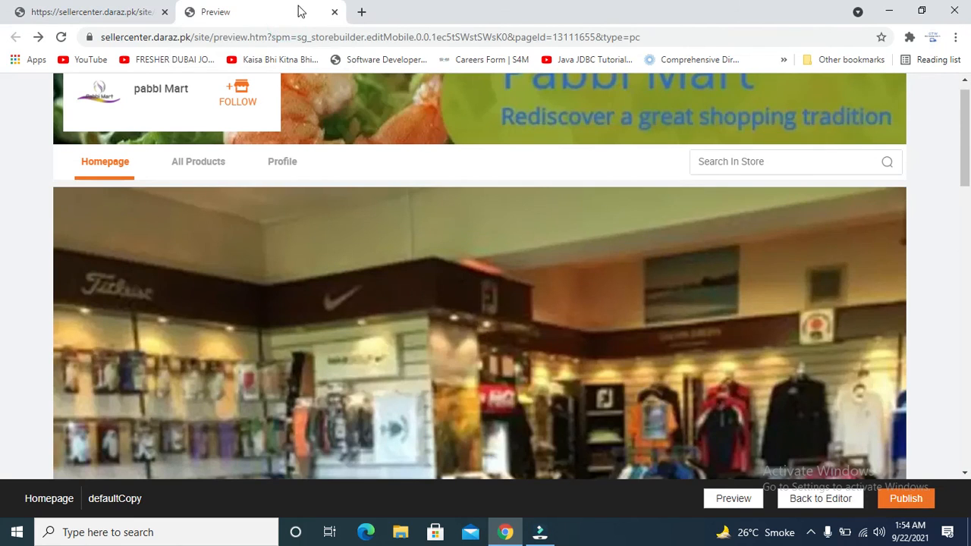
scroll(3, 191, down, 1)
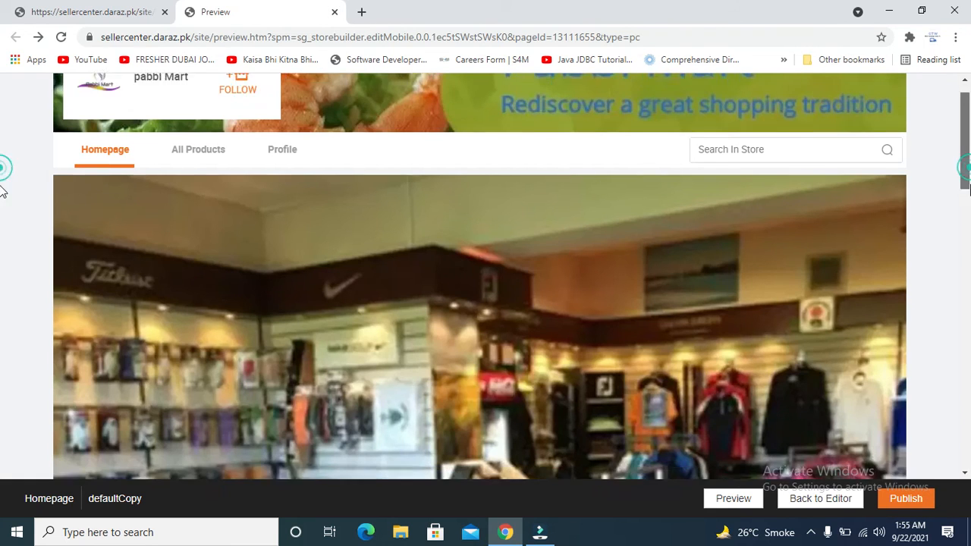
scroll(3, 191, down, 5)
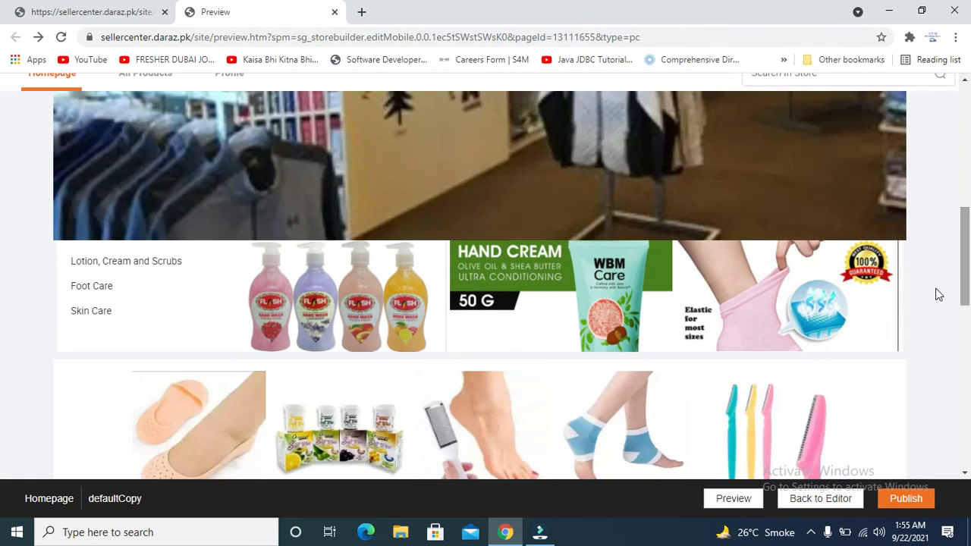
click(286, 298)
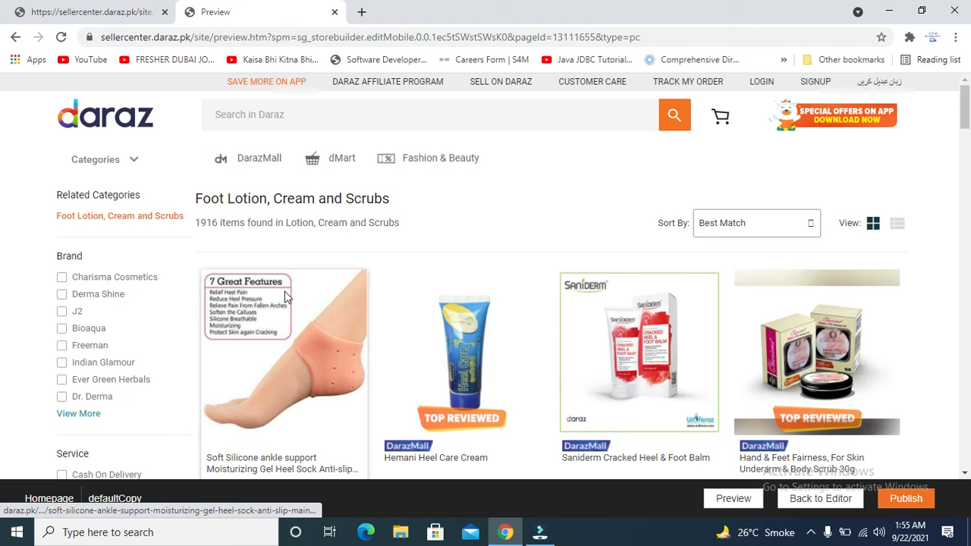
mouse_move(964, 114)
mouse_down()
mouse_move(966, 169)
mouse_move(966, 117)
mouse_up()
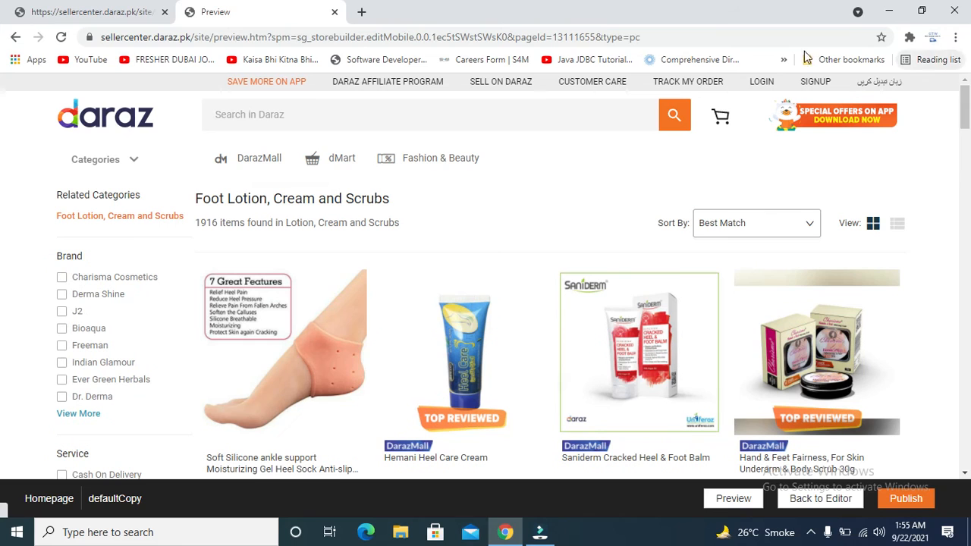
click(11, 38)
click(67, 11)
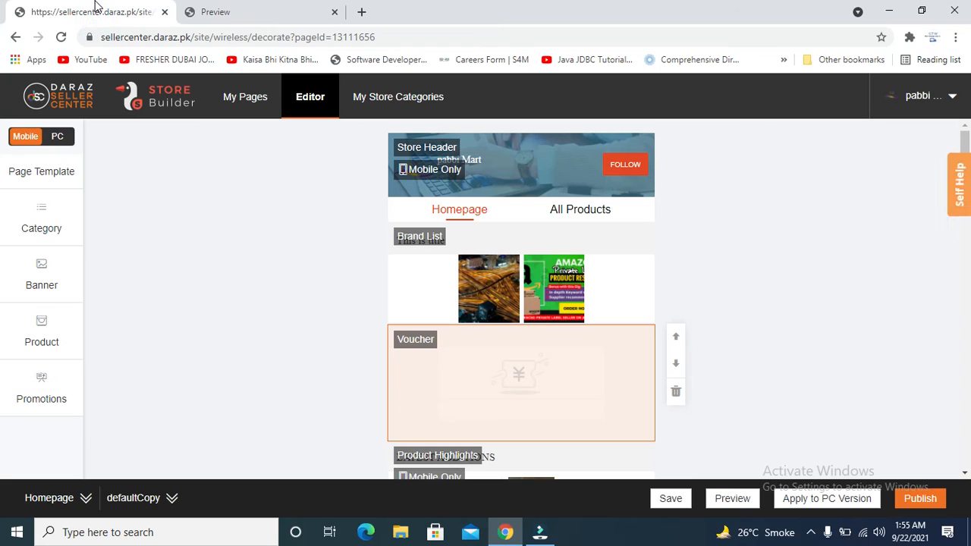
click(613, 289)
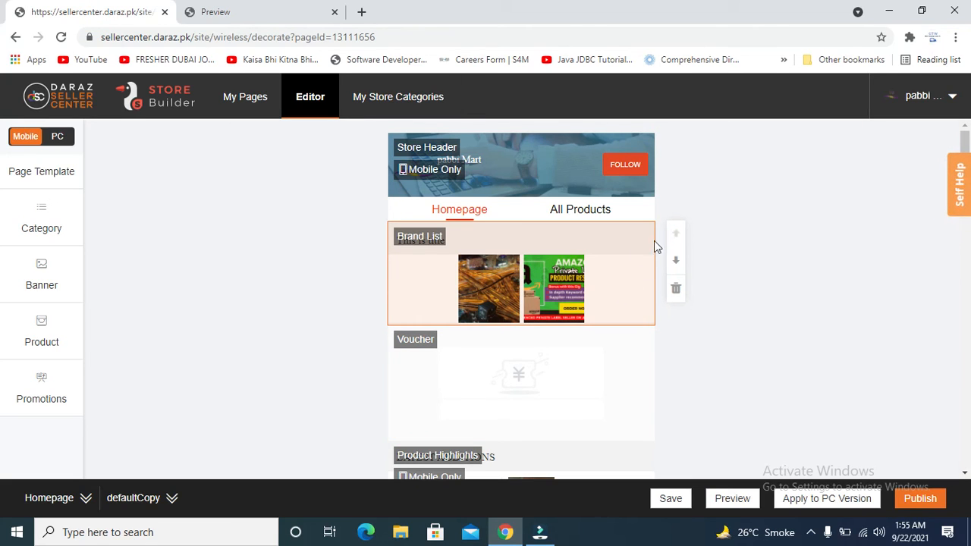
click(272, 7)
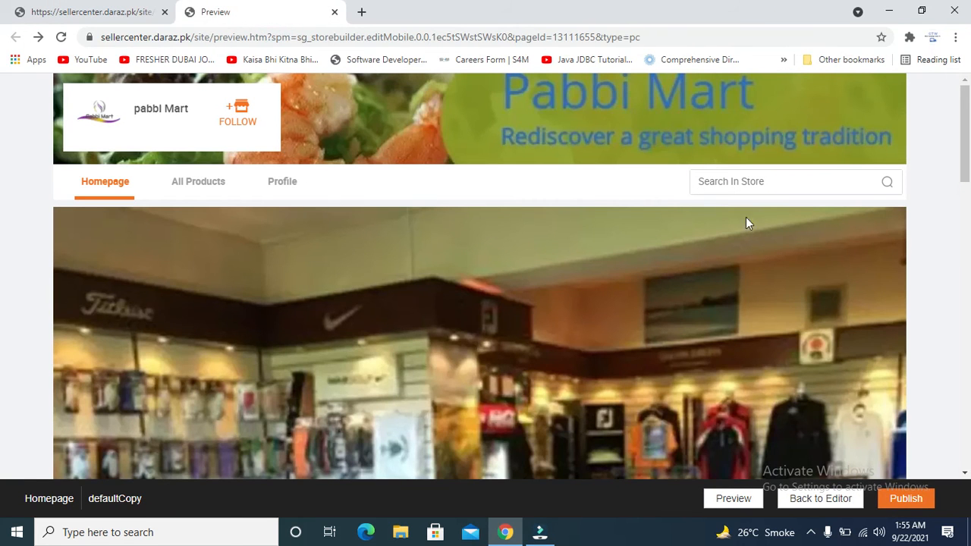
drag(966, 130, 968, 261)
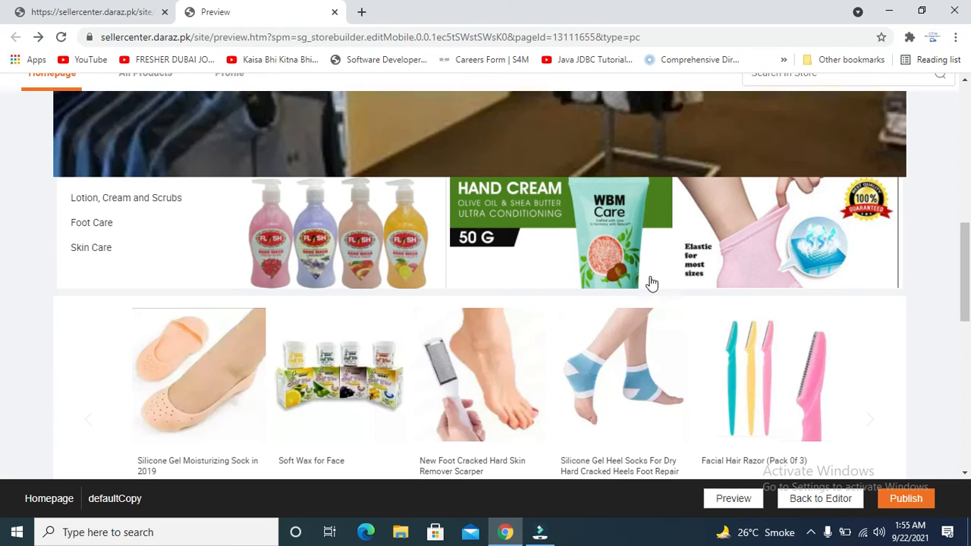
click(145, 9)
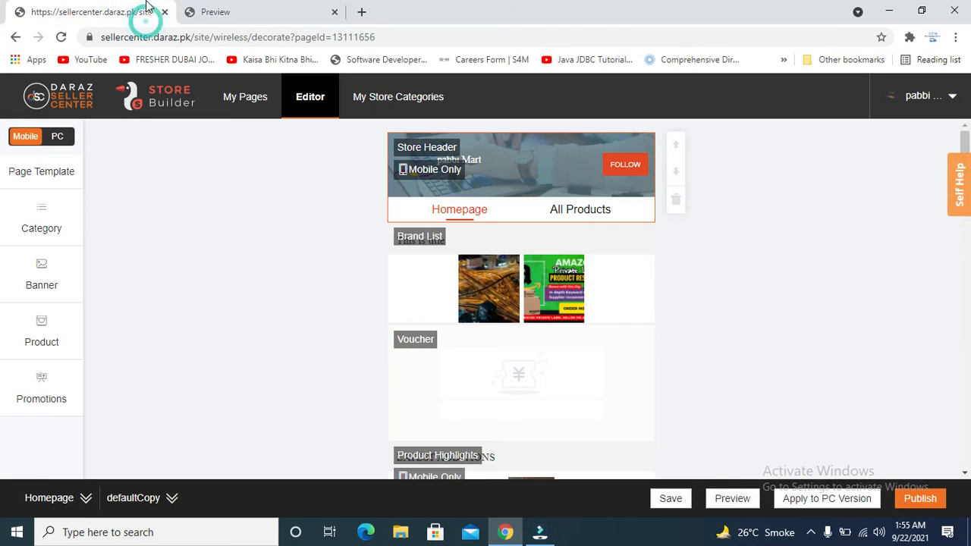
click(239, 7)
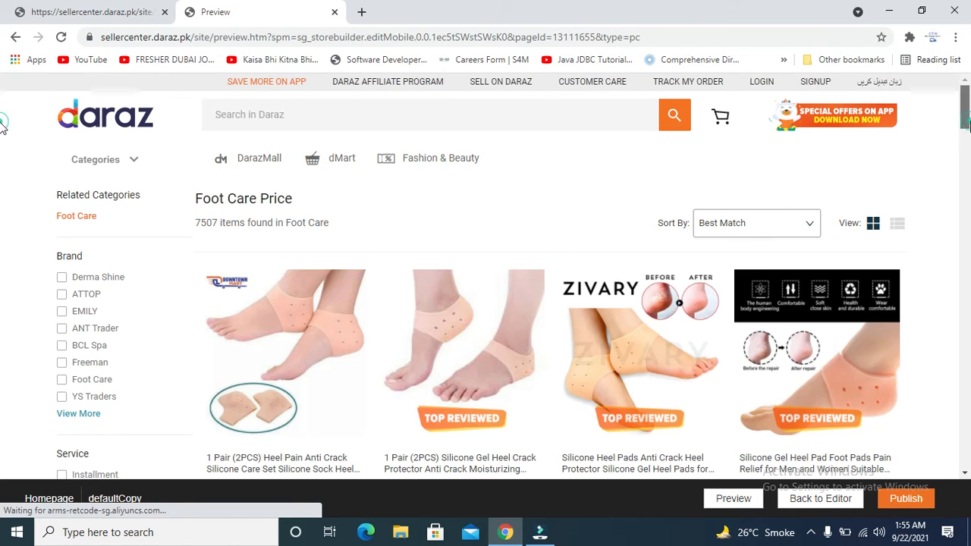
scroll(2, 137, down, 2)
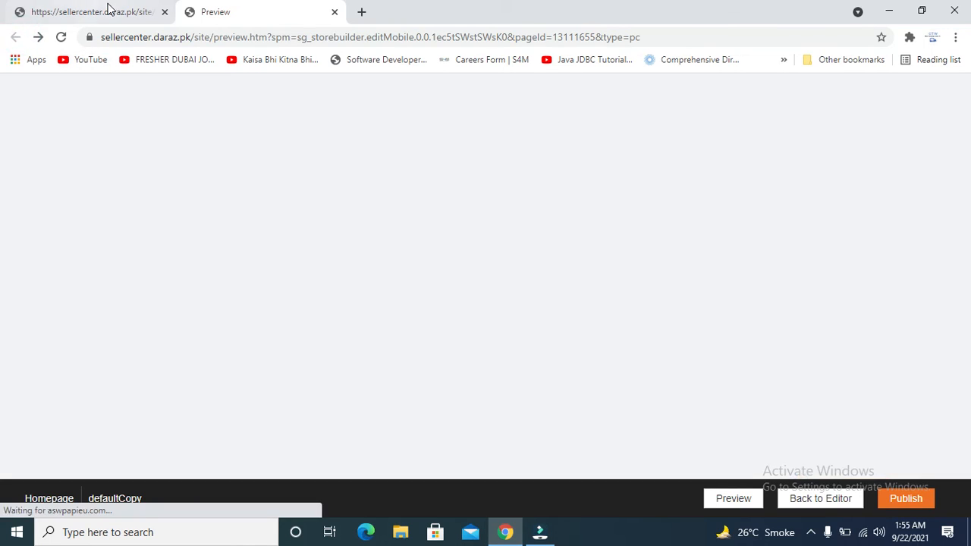
click(107, 12)
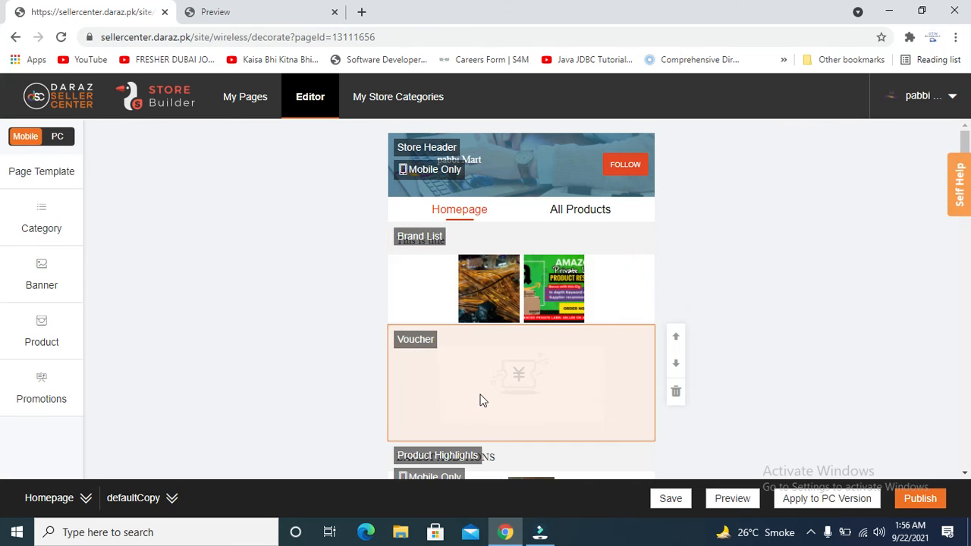
Drag a Single Multi-Clickable Banner from the Banner modules onto the homepage above Brand List.
click(25, 228)
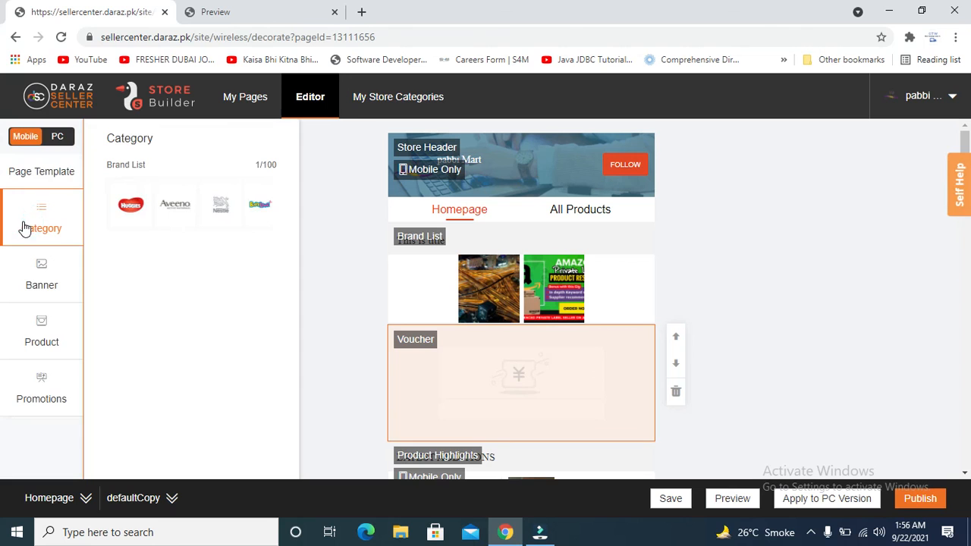
click(28, 270)
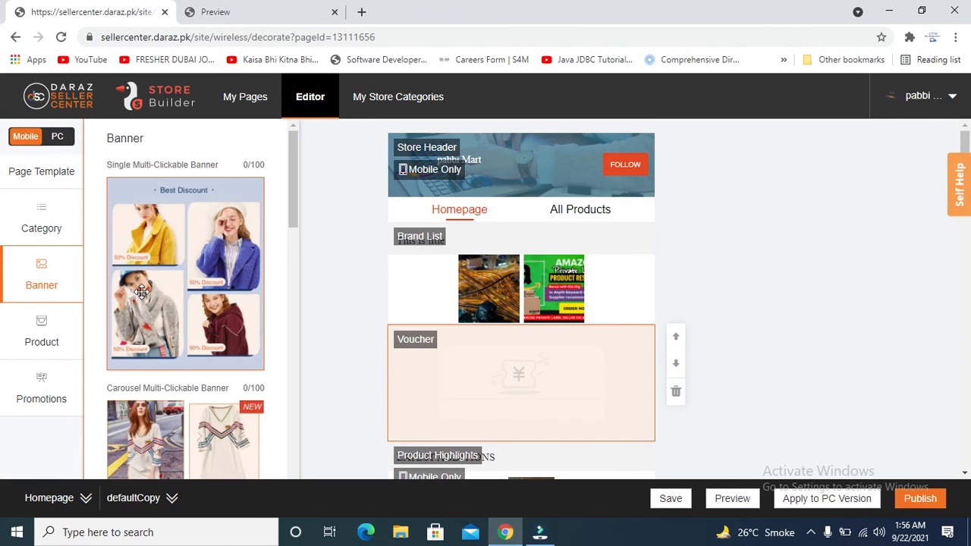
drag(294, 185, 297, 314)
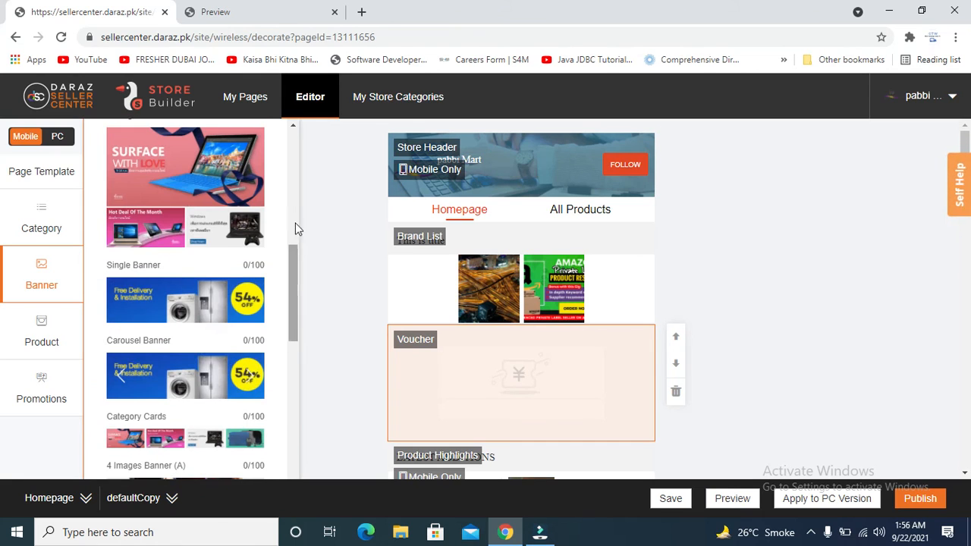
drag(293, 251, 294, 144)
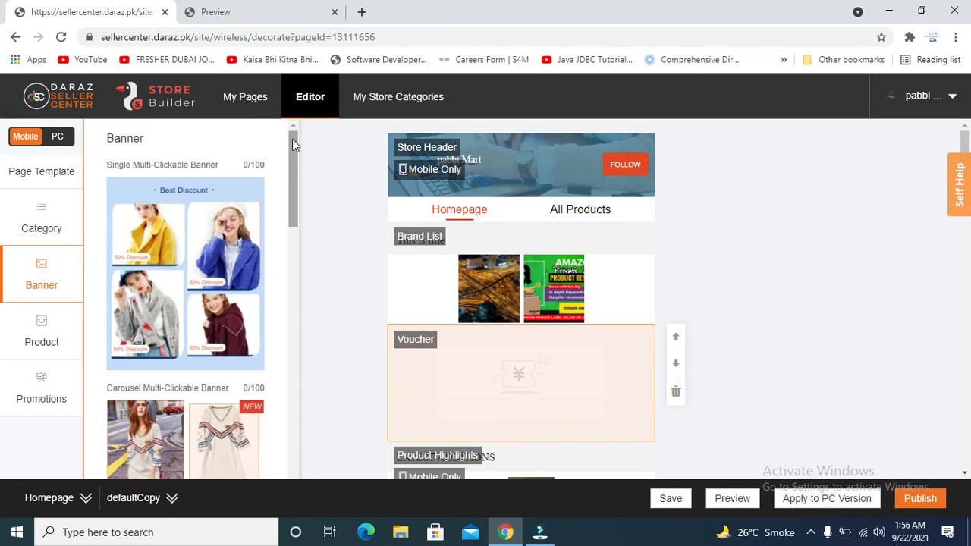
drag(183, 217, 533, 239)
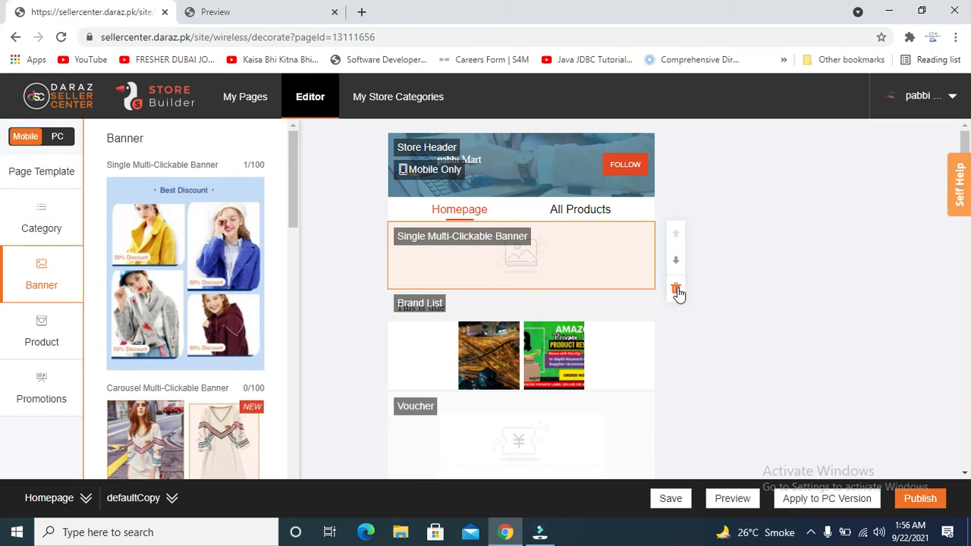
Move the banner down below Voucher and back up to sit beneath the Store Header.
drag(674, 261, 679, 348)
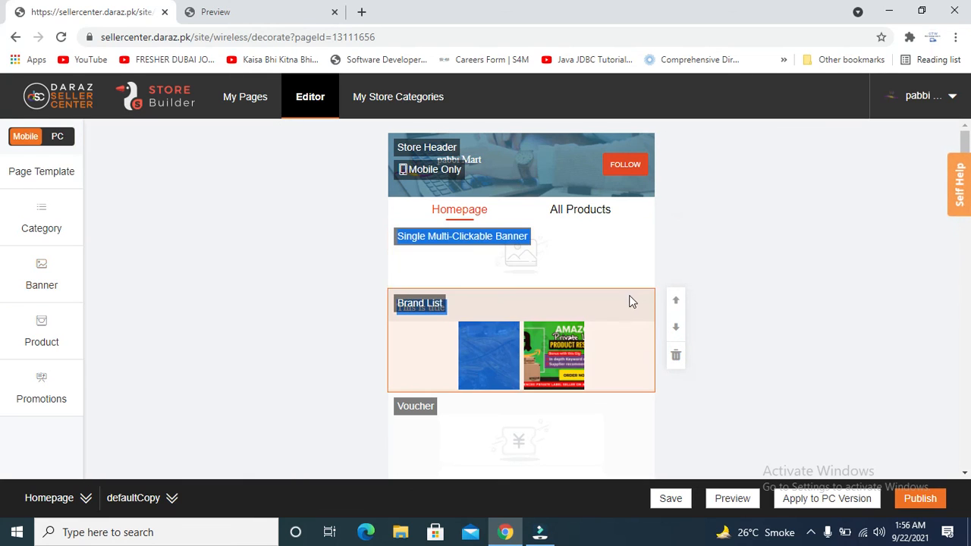
click(564, 240)
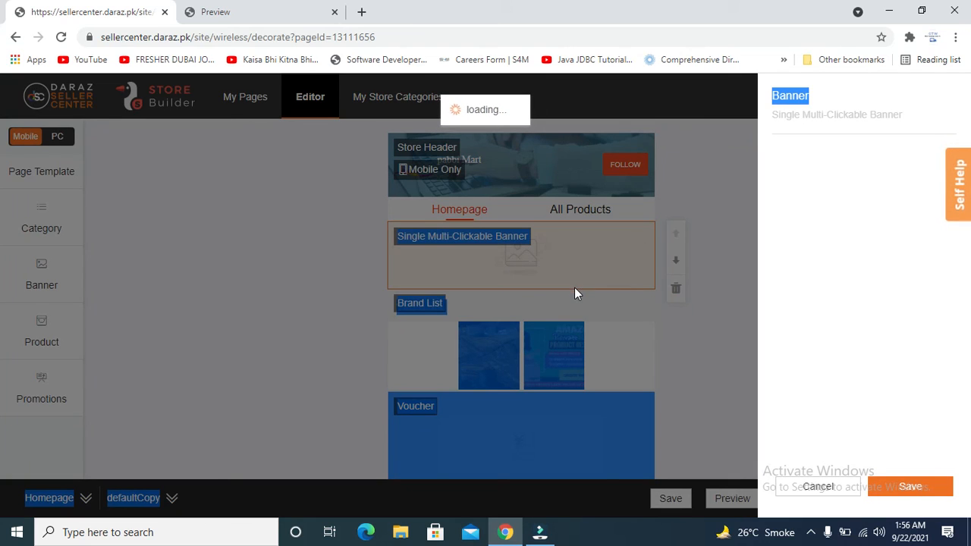
click(717, 196)
click(676, 262)
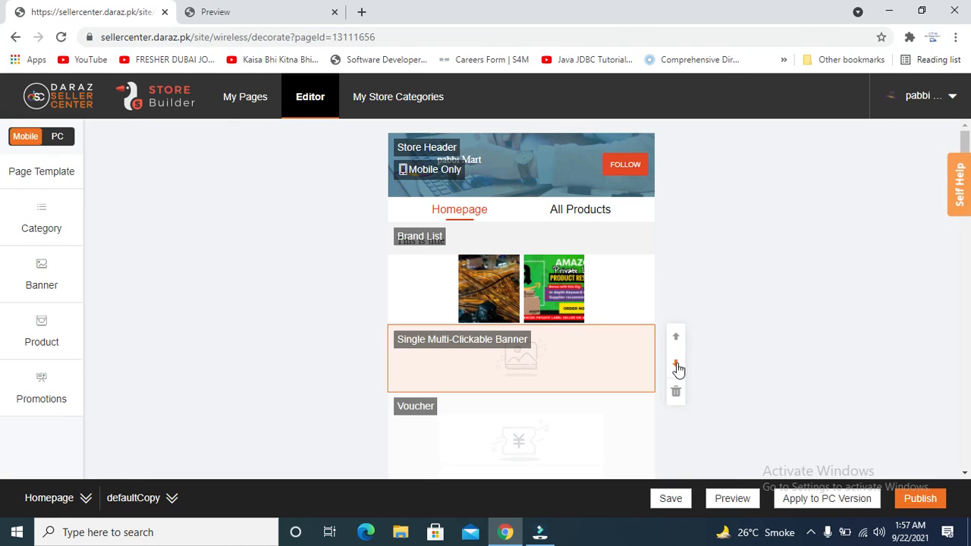
click(676, 364)
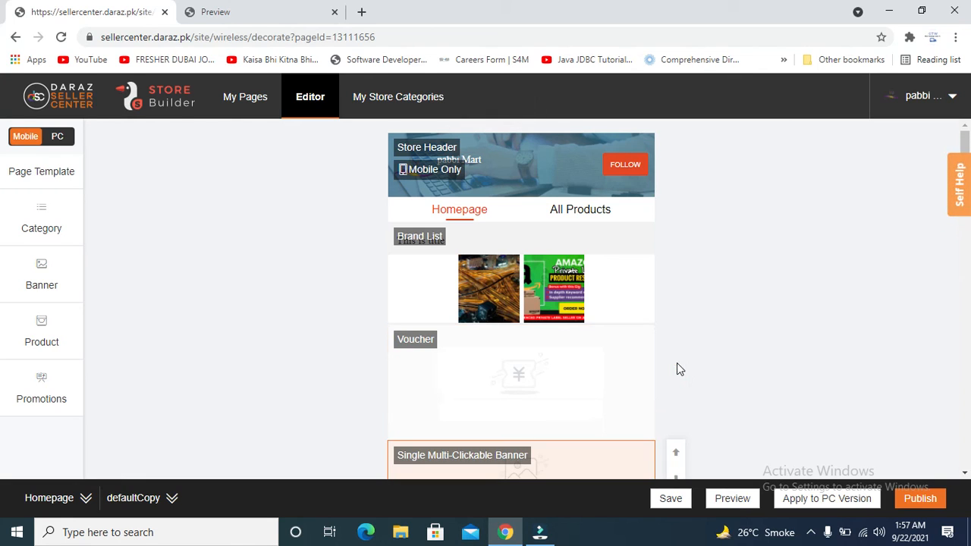
click(678, 455)
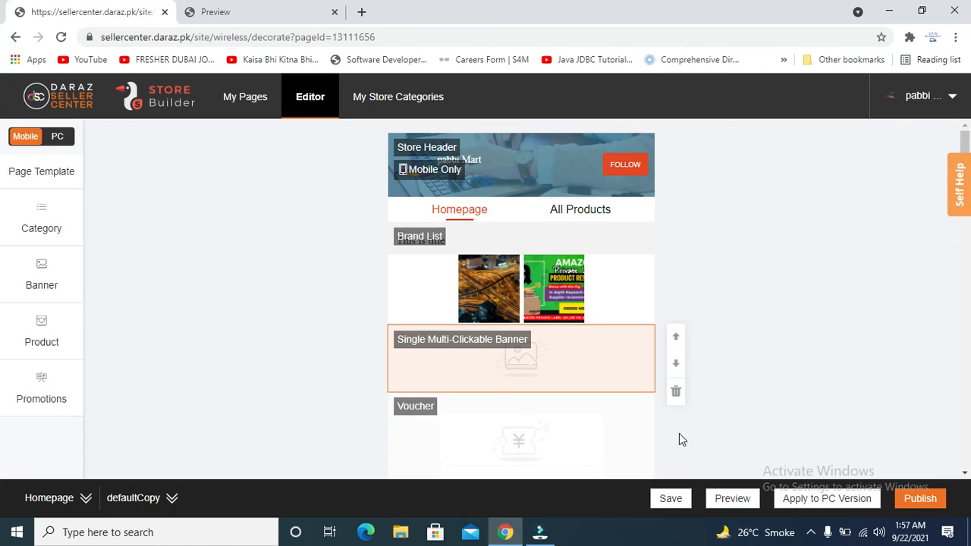
click(676, 338)
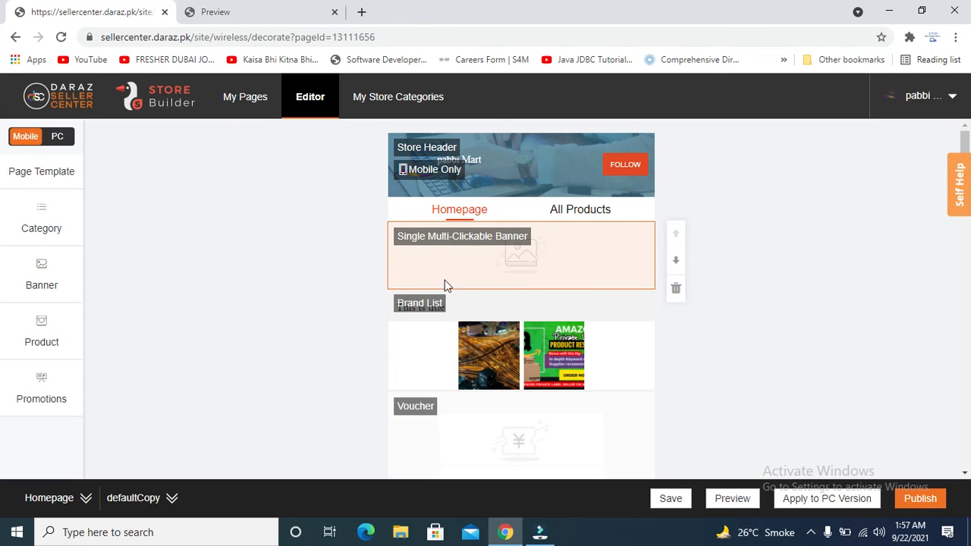
Upload the dubai-2057583 Burj Khalifa photo into the banner's Image Settings, cropped to size.
double_click(496, 266)
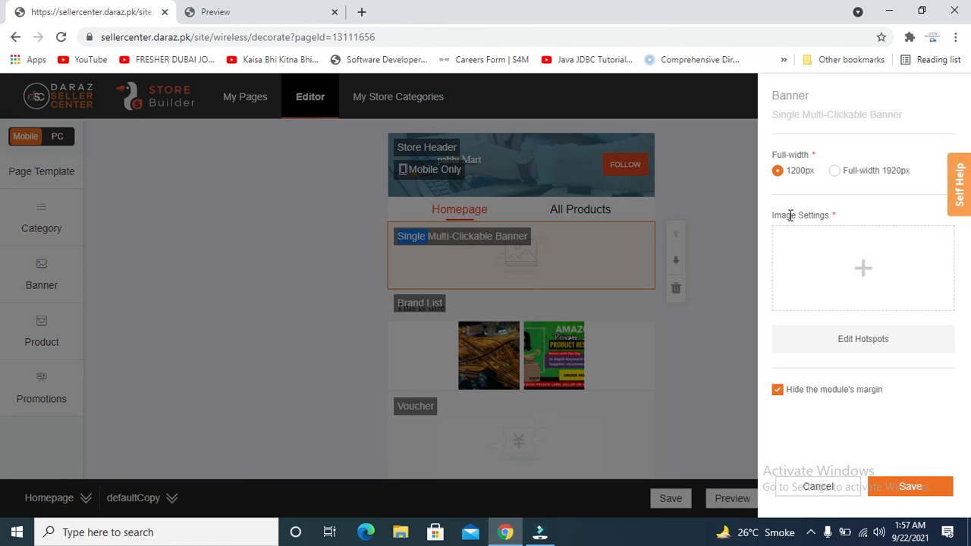
mouse_move(802, 253)
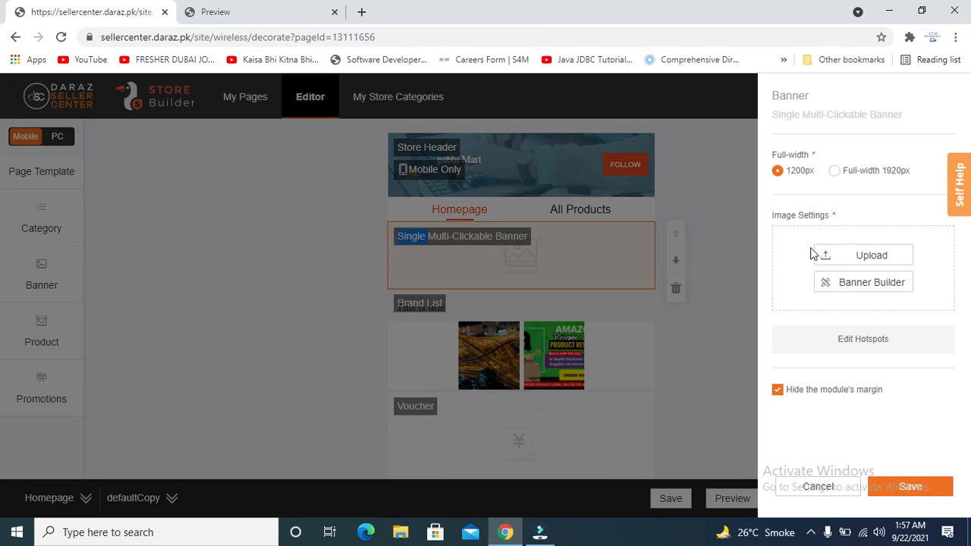
click(855, 262)
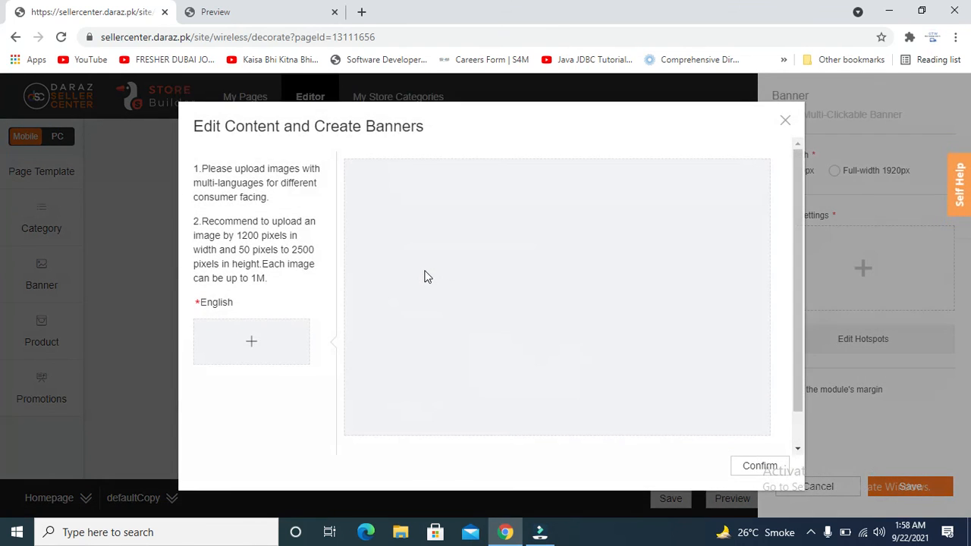
click(251, 343)
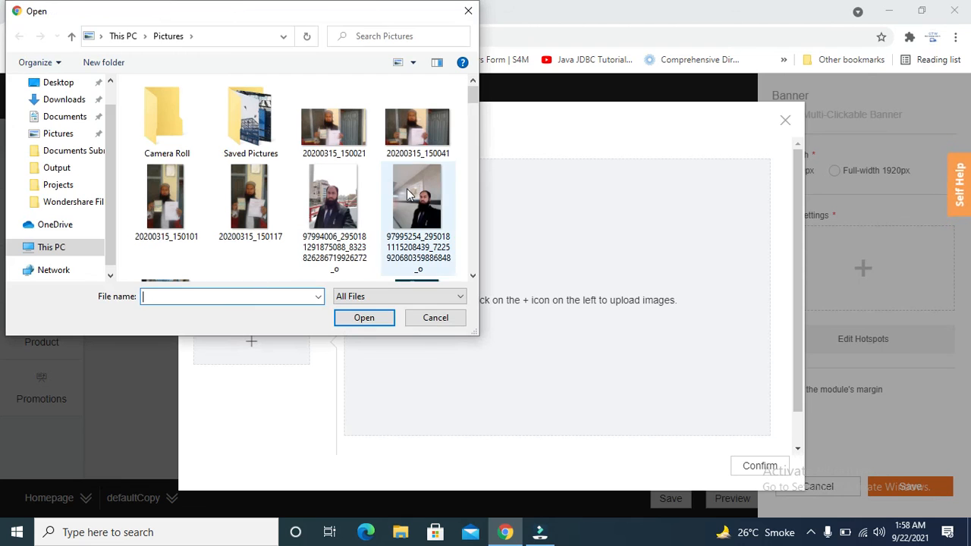
drag(472, 99, 478, 170)
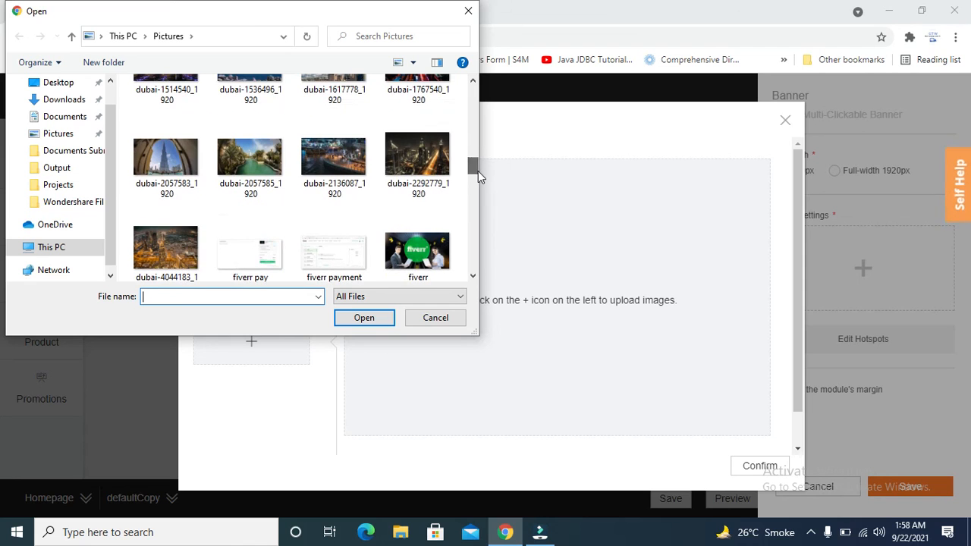
click(168, 182)
click(366, 317)
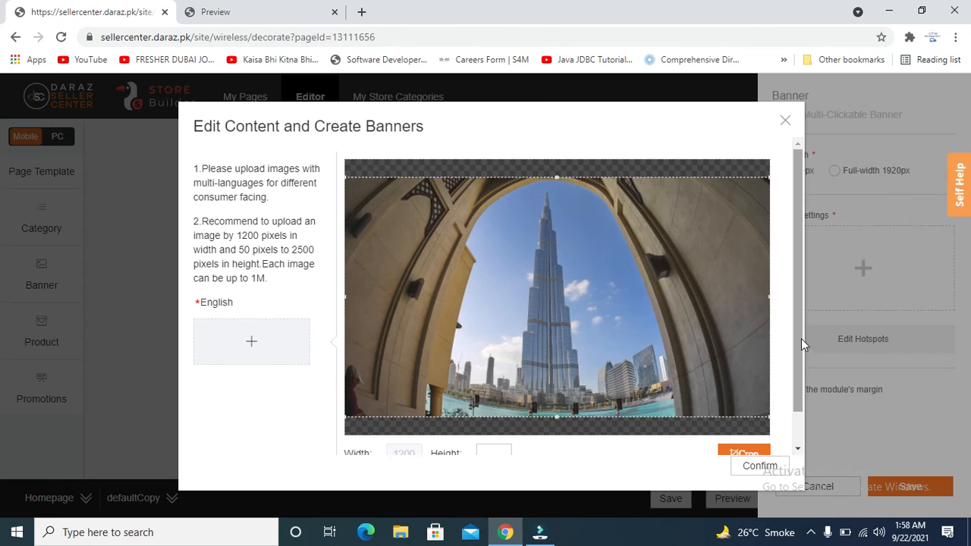
drag(801, 338, 801, 399)
click(750, 416)
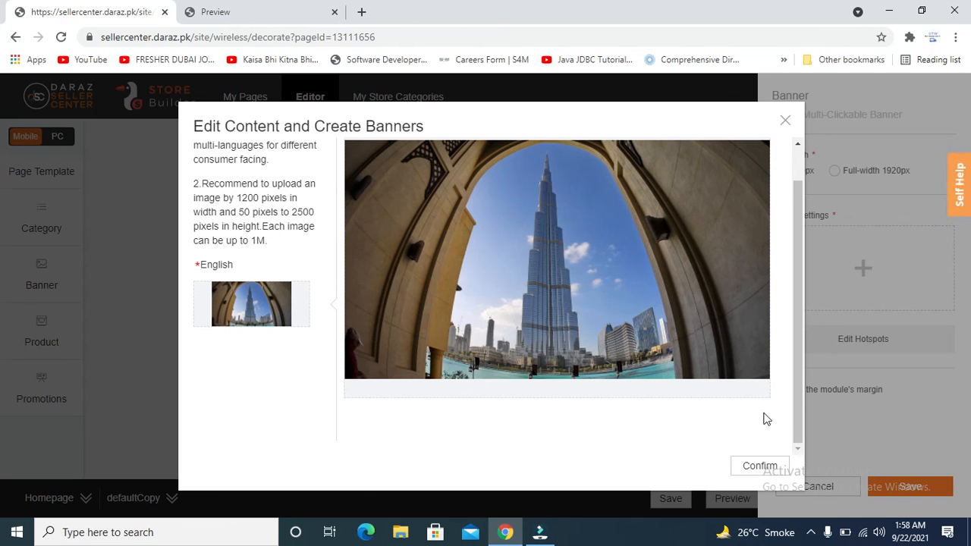
click(759, 466)
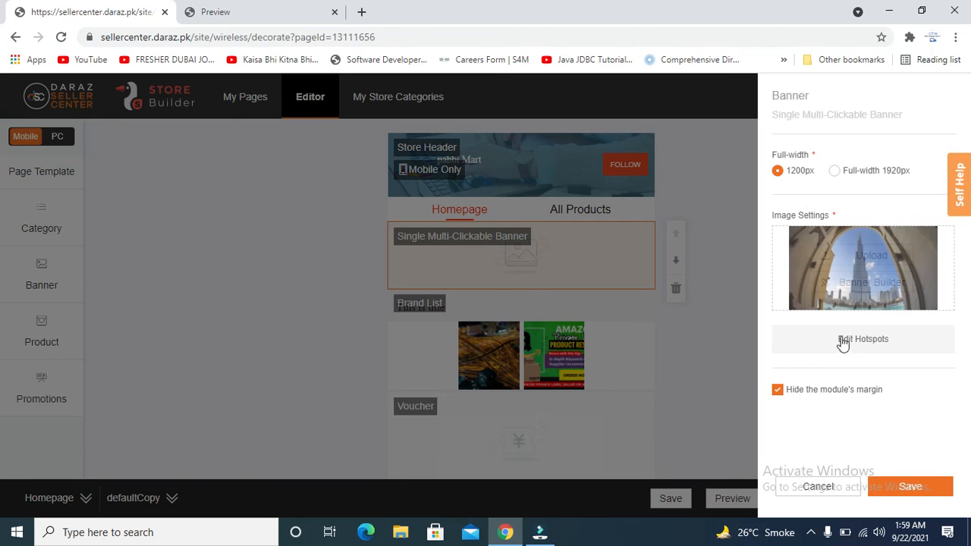
Attempt to save the banner, which raises a 'Please fill the blank' warning.
mouse_move(834, 270)
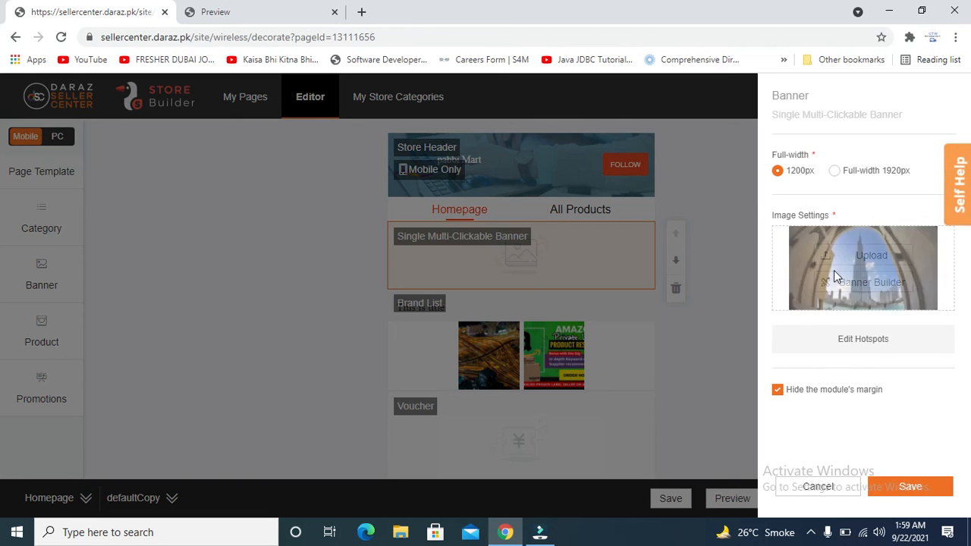
click(908, 488)
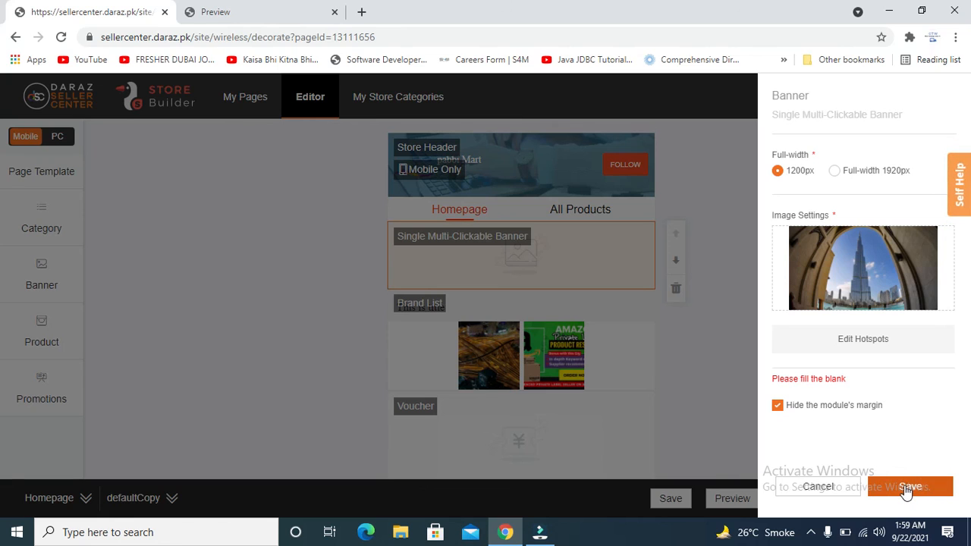
click(809, 367)
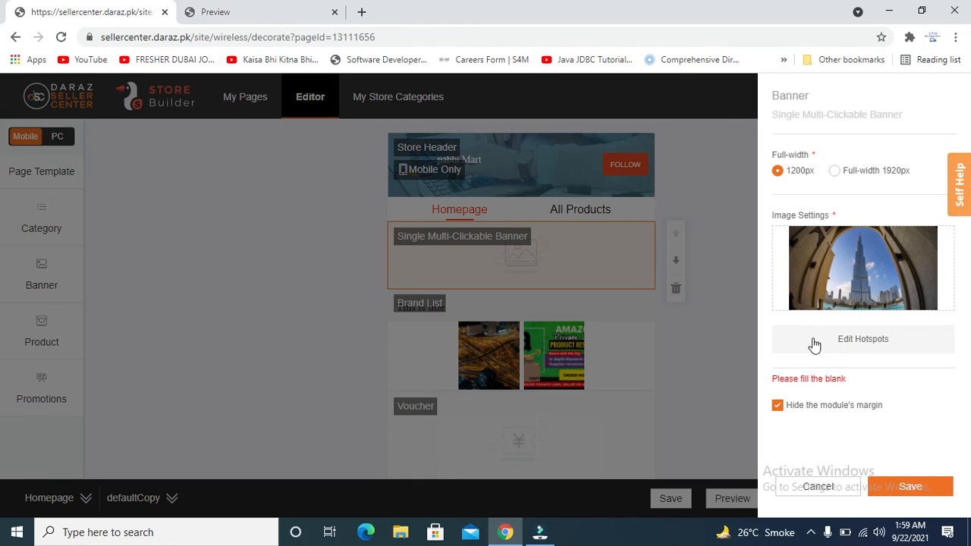
Uncheck 'Hide the module's margin' in the banner settings.
click(821, 114)
double_click(816, 114)
click(811, 359)
drag(821, 383, 822, 387)
double_click(821, 387)
click(817, 378)
double_click(816, 380)
click(815, 382)
click(777, 405)
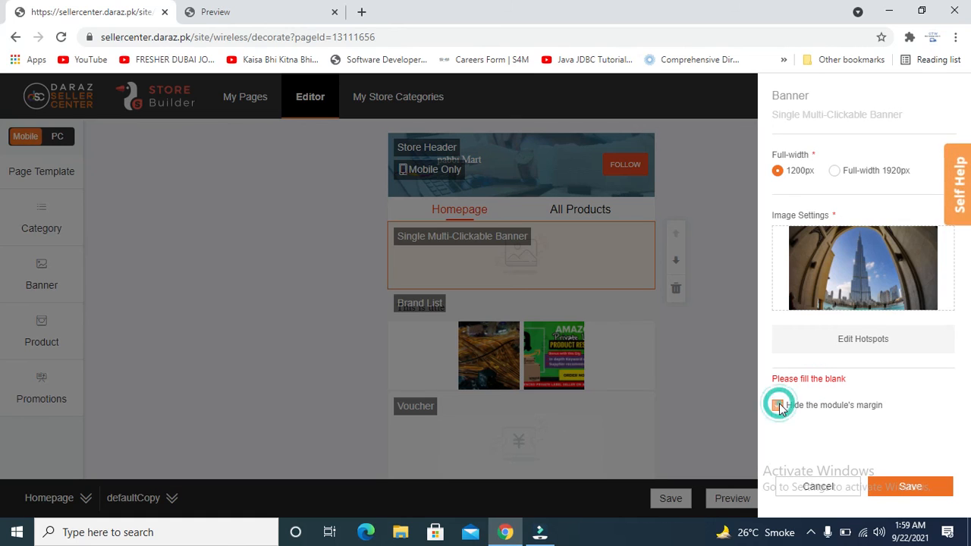
Retry saving, then open the Edit Hotspots editor on the Burj Khalifa image.
click(897, 485)
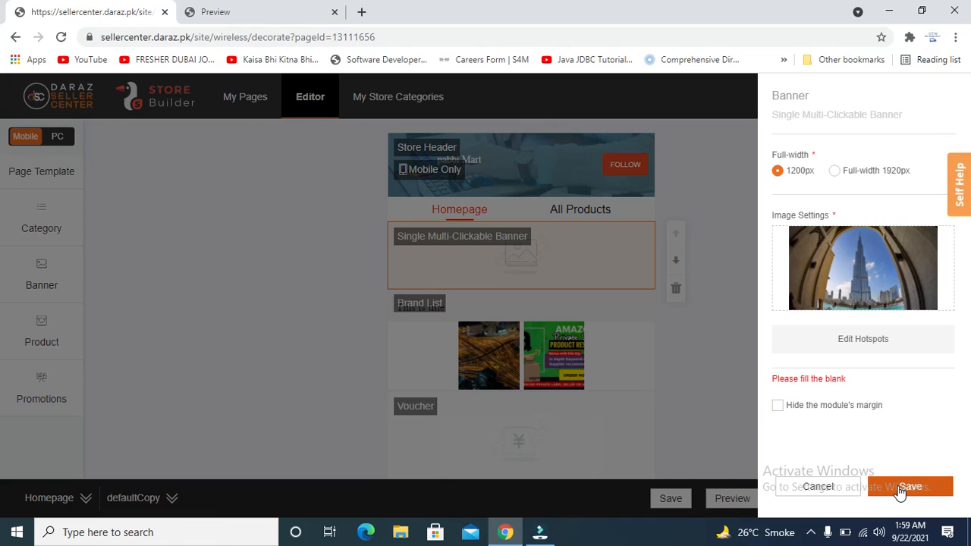
click(897, 486)
click(796, 367)
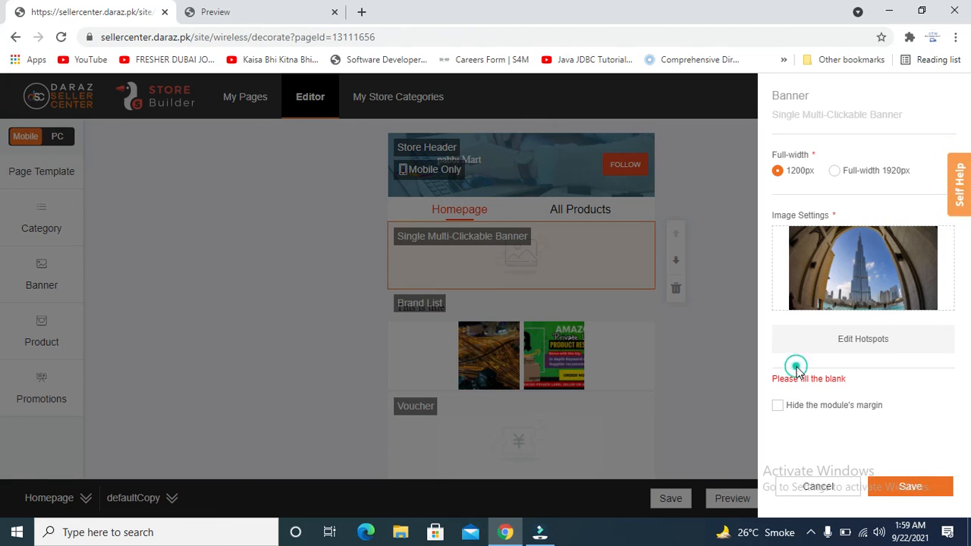
click(793, 354)
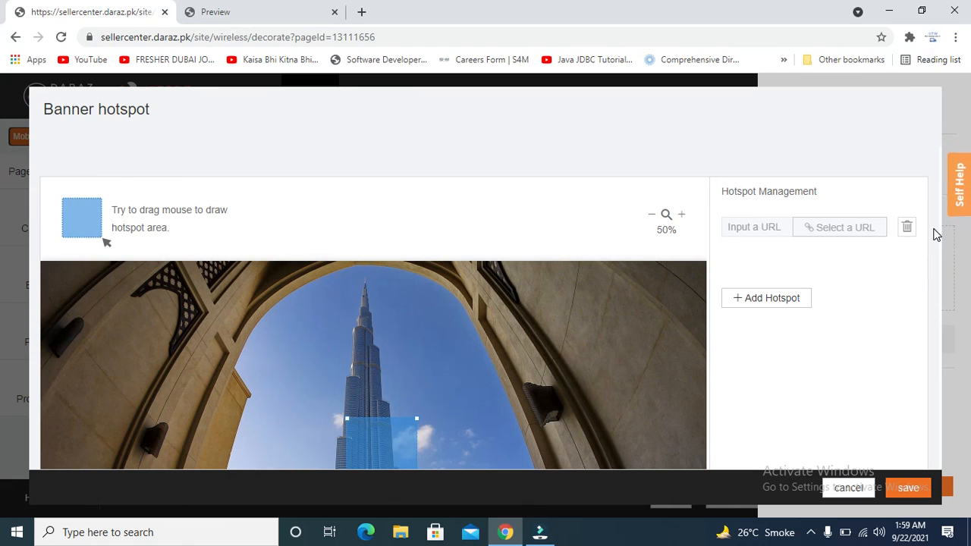
Cancel the hotspot editor, re-check 'Hide the module's margin', and retry saving.
click(841, 495)
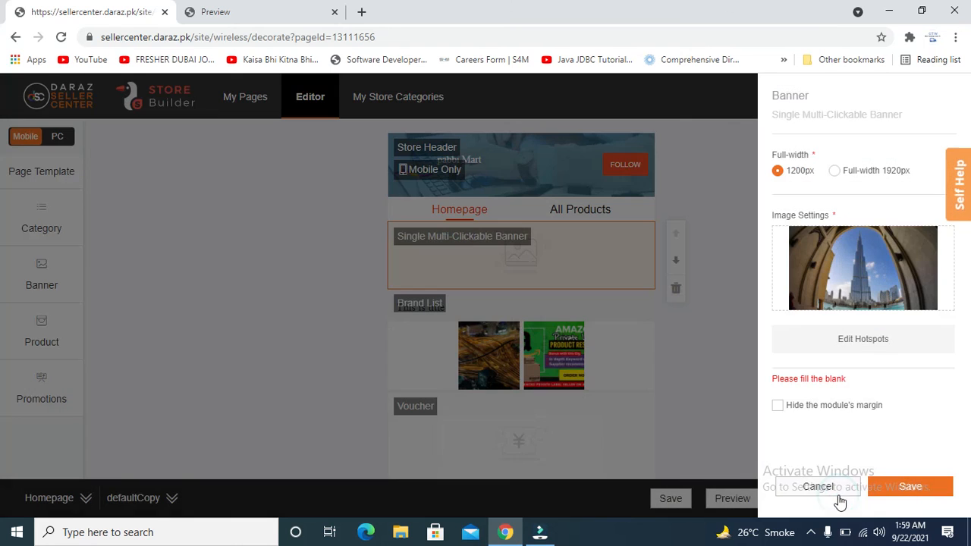
click(840, 379)
click(778, 405)
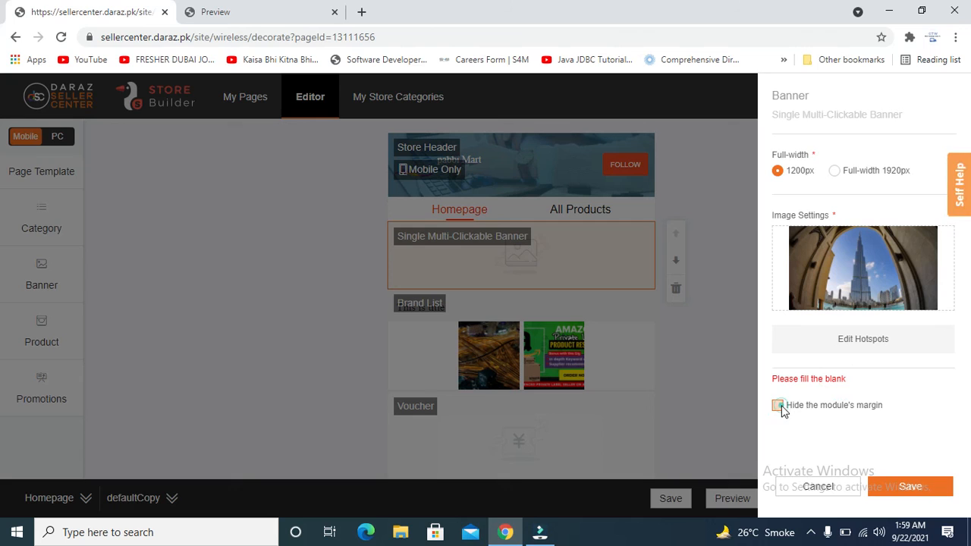
click(911, 488)
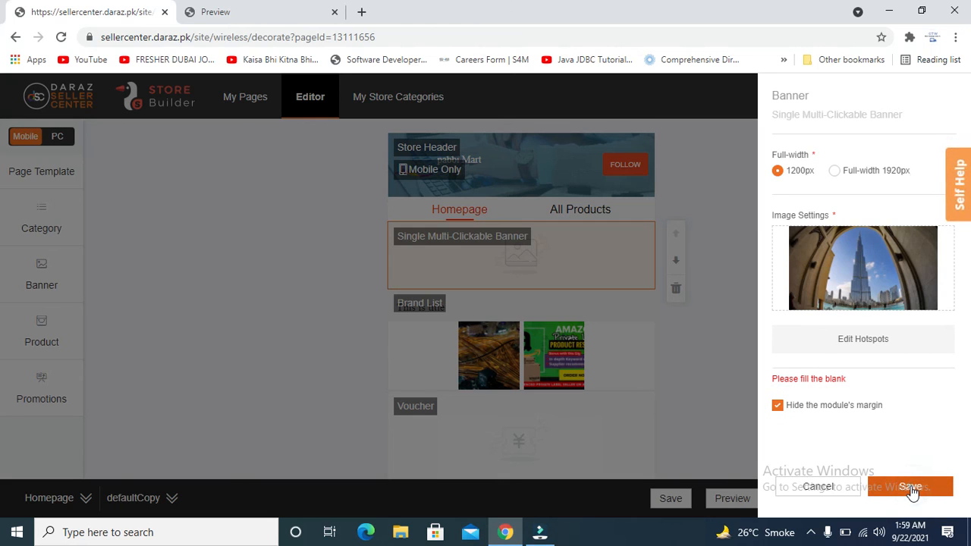
Reopen and cancel the hotspot editor, adjust a settings field, and retry saving.
click(812, 342)
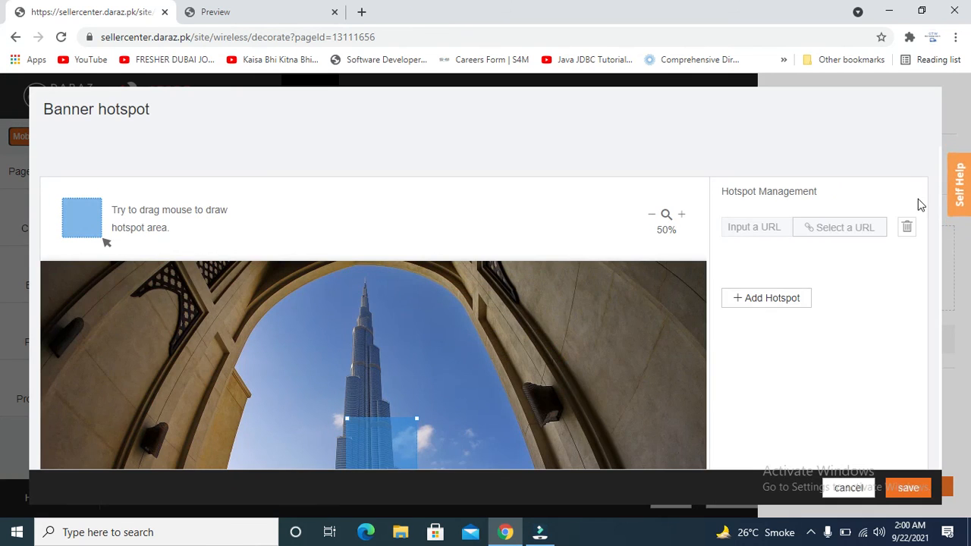
click(936, 230)
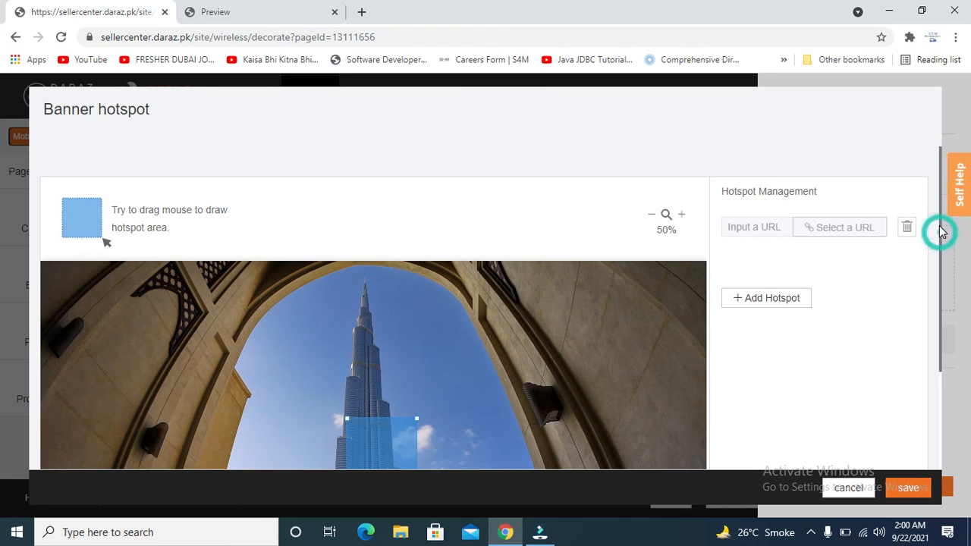
click(847, 487)
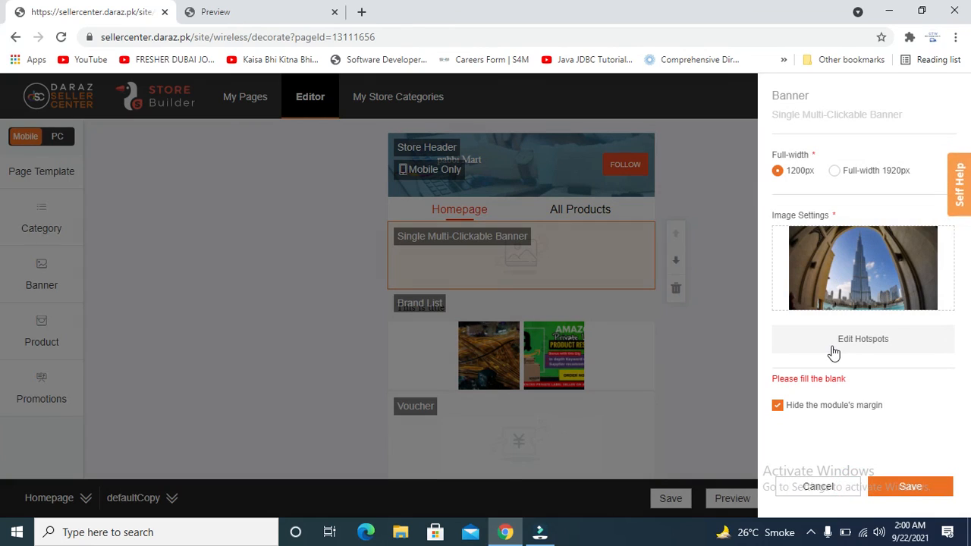
click(881, 388)
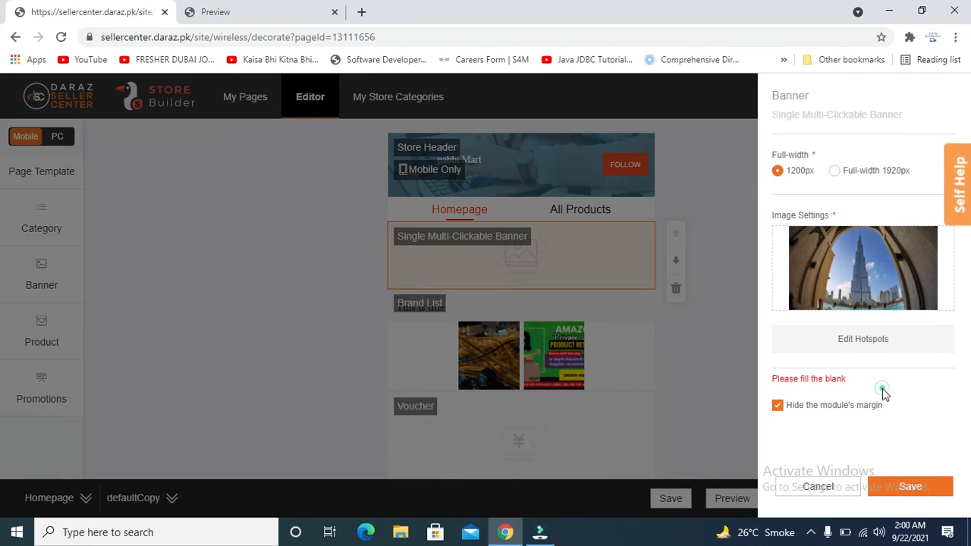
triple_click(826, 387)
click(826, 387)
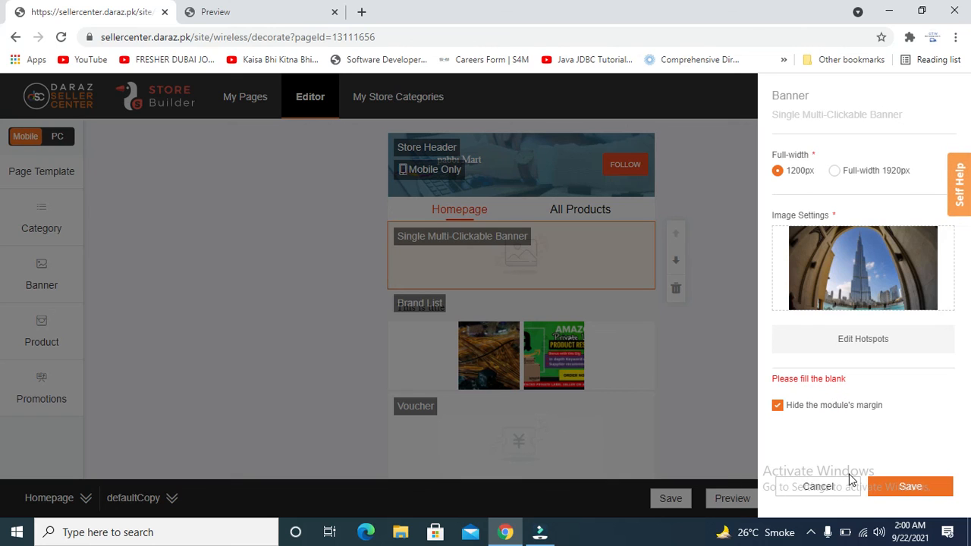
mouse_move(856, 282)
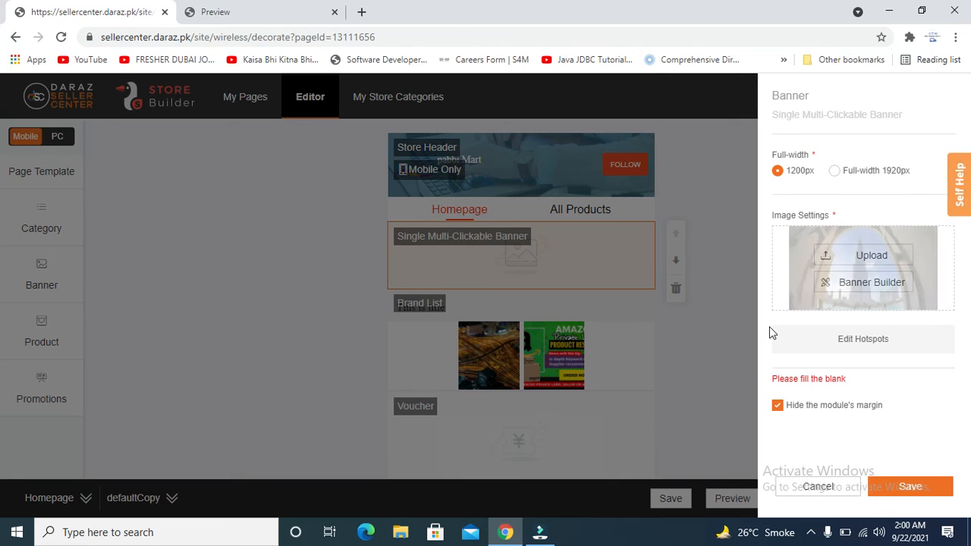
click(896, 488)
click(896, 487)
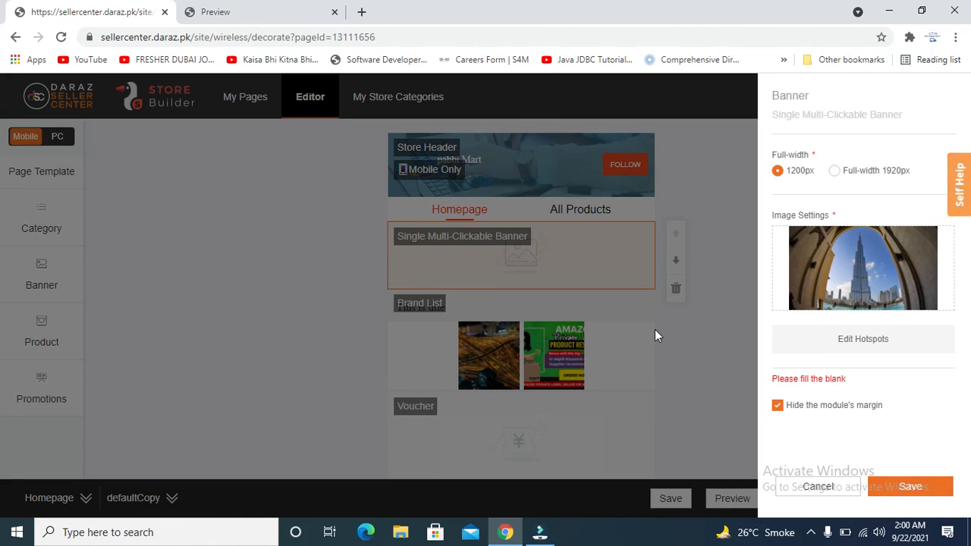
Set the banner to Full-width 1920px and save the settings.
click(821, 118)
triple_click(820, 118)
double_click(820, 119)
click(834, 384)
click(834, 172)
click(905, 489)
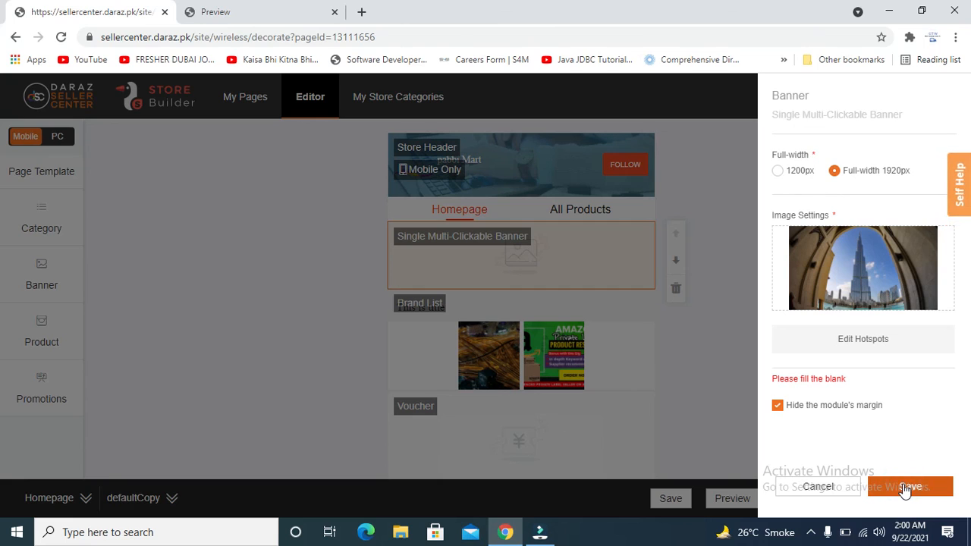
click(904, 490)
mouse_move(819, 254)
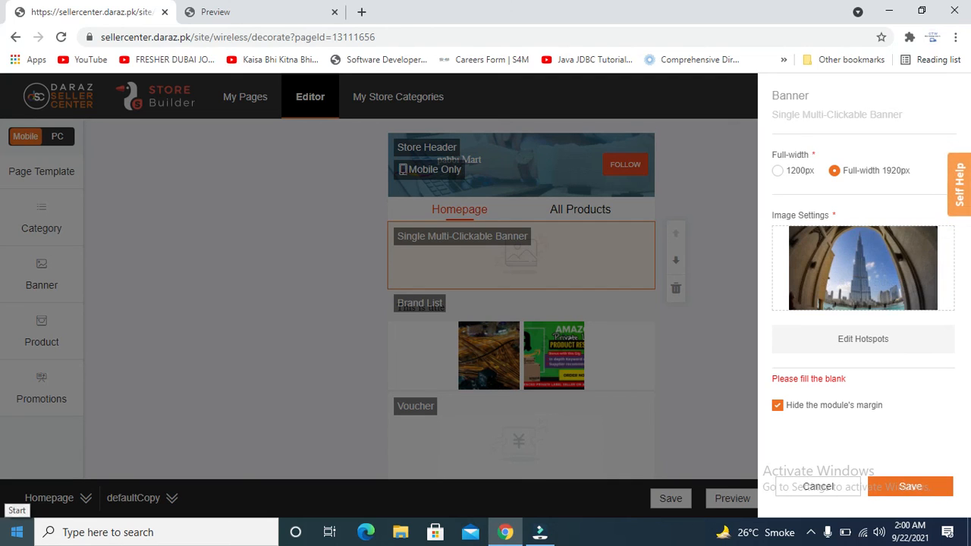
Bring Filmora to the front and bring up the screen recorder's tray menu.
click(540, 531)
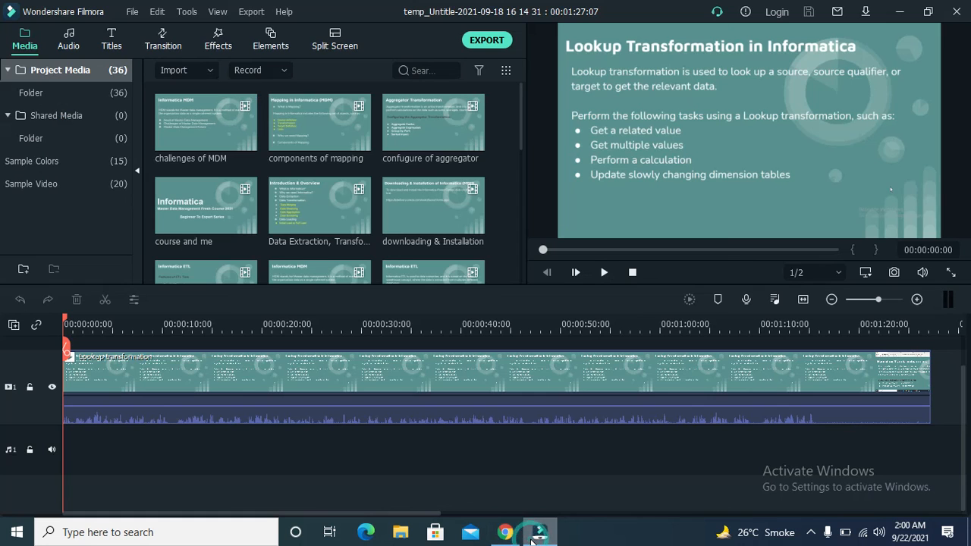
click(810, 532)
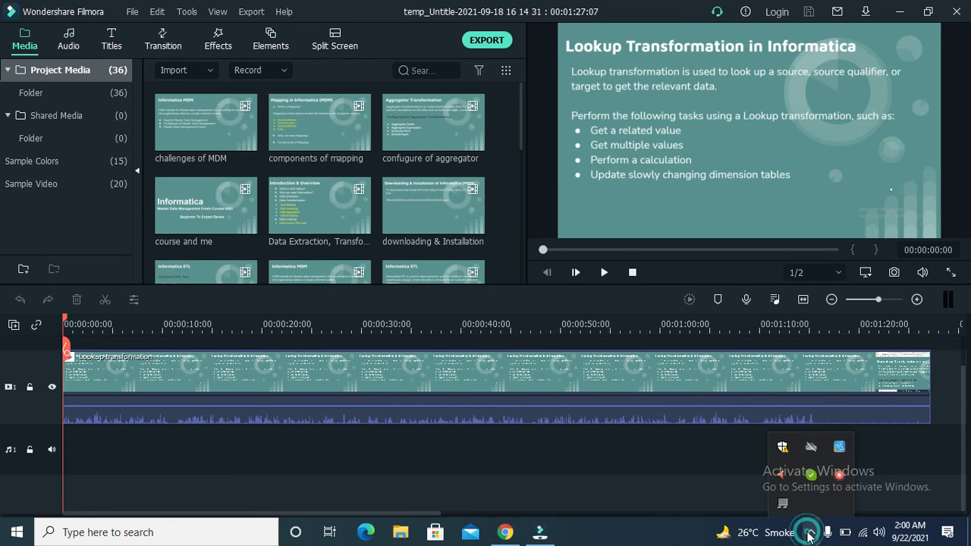
right_click(838, 479)
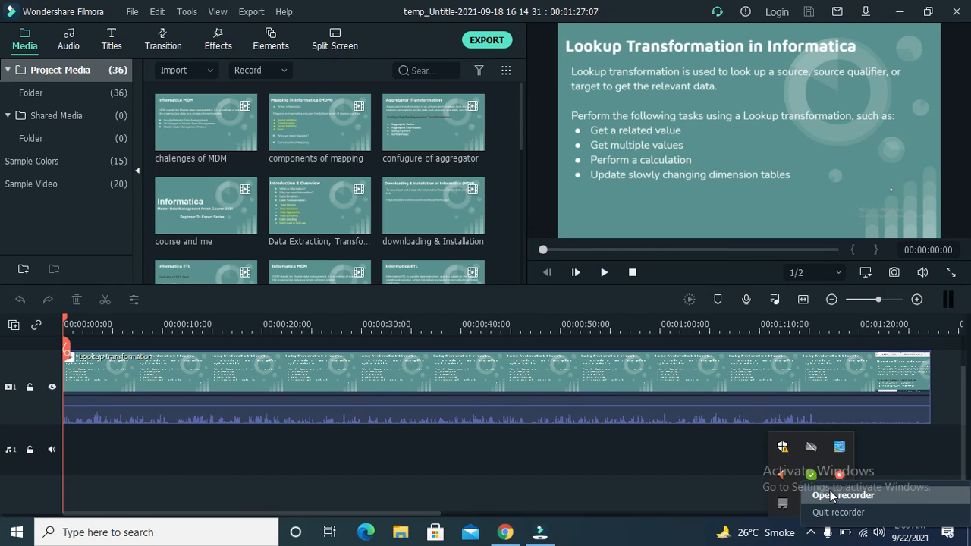